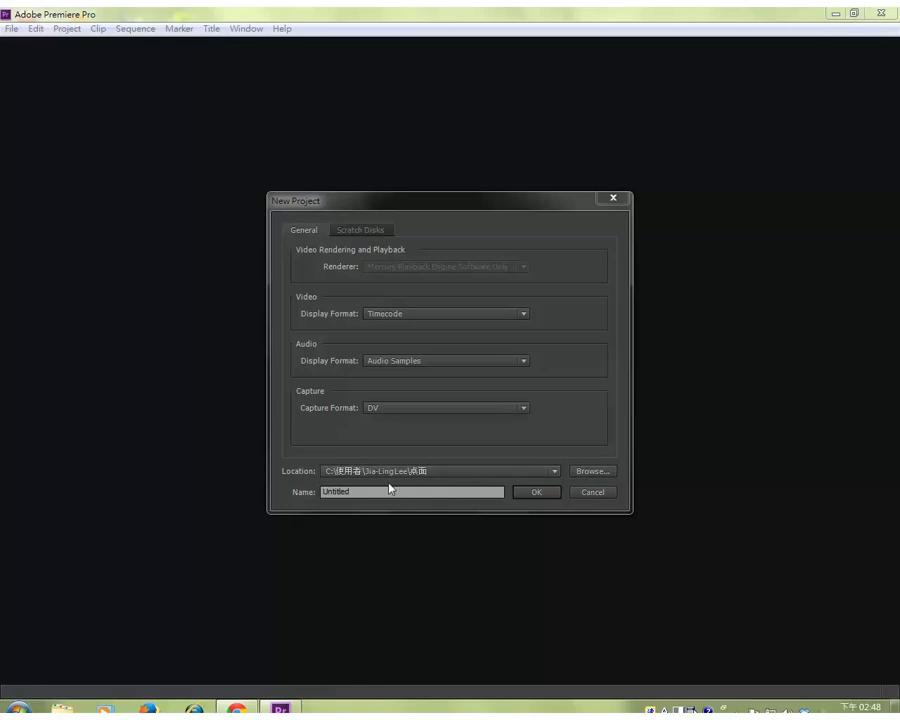
Step: Name the project a10032xxx and create Sequence 01 from the DV-NTSC Widescreen 48kHz preset
double_click(357, 493)
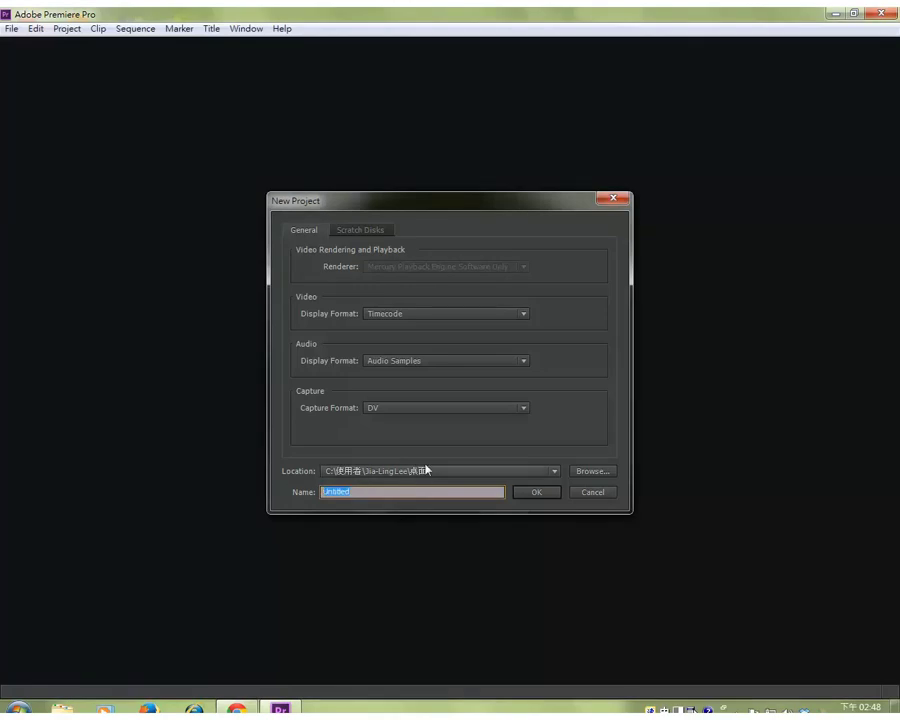
type("a")
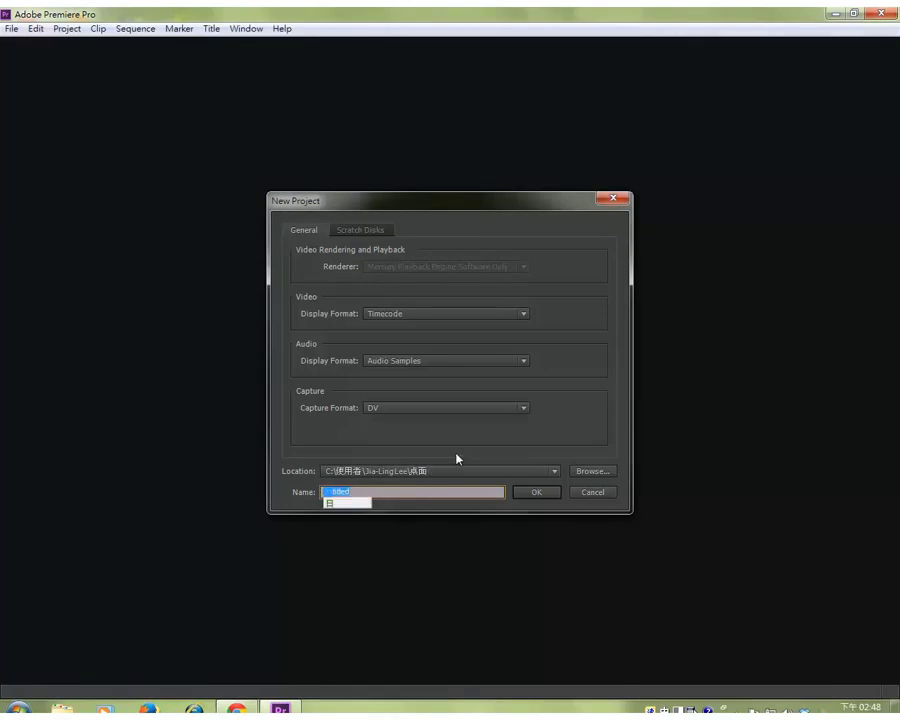
key("ctrl+space")
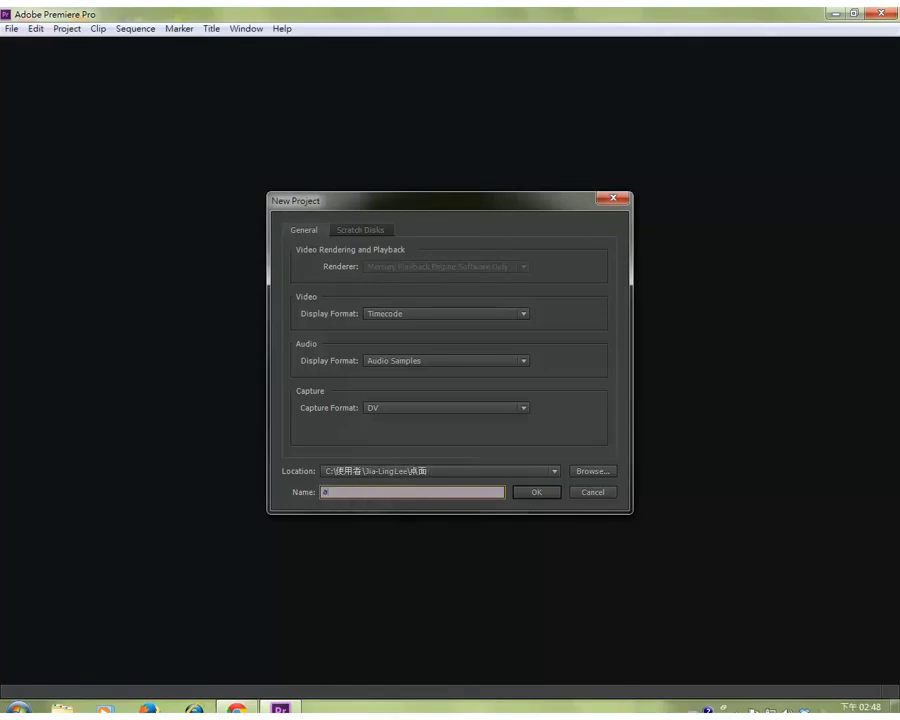
type("100")
type("32")
type("xxx")
left_click(533, 491)
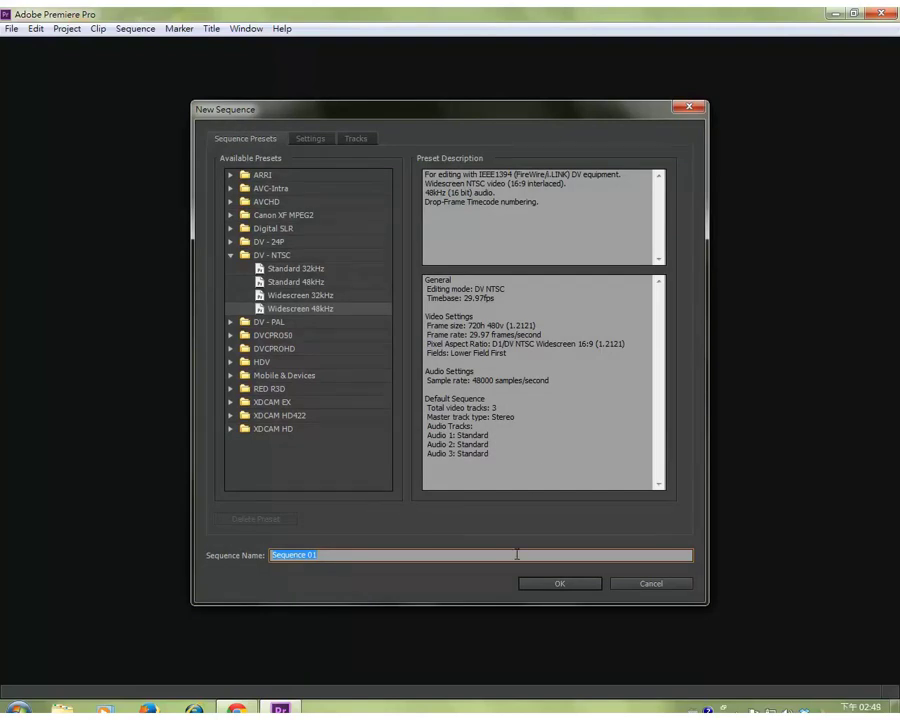
left_click(561, 589)
left_click(562, 588)
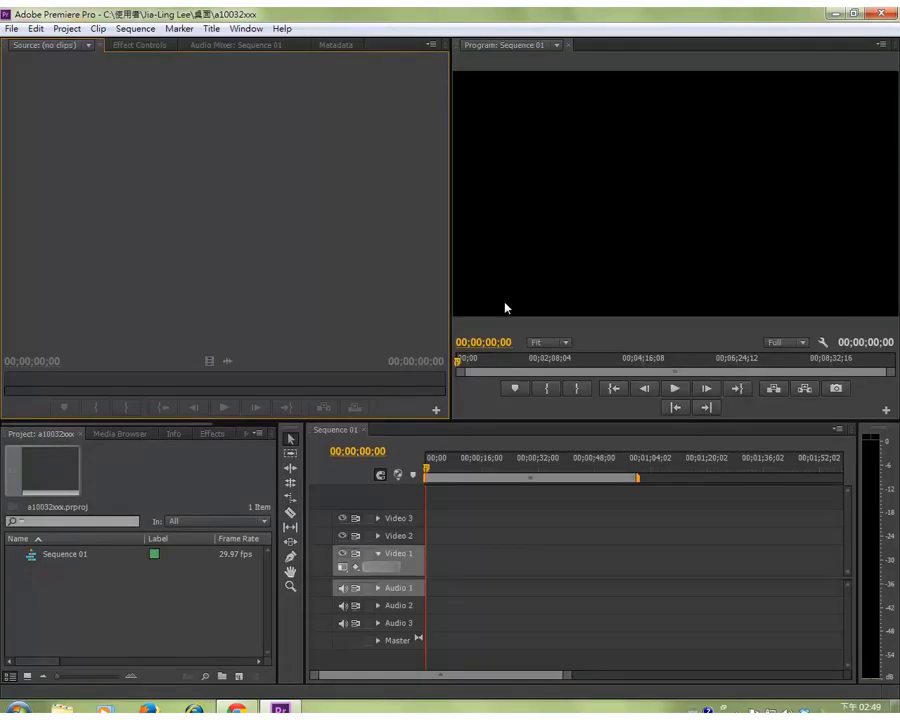
Step: Import all eight files from the footage folder so the project lists nine items, then deselect them
right_click(99, 607)
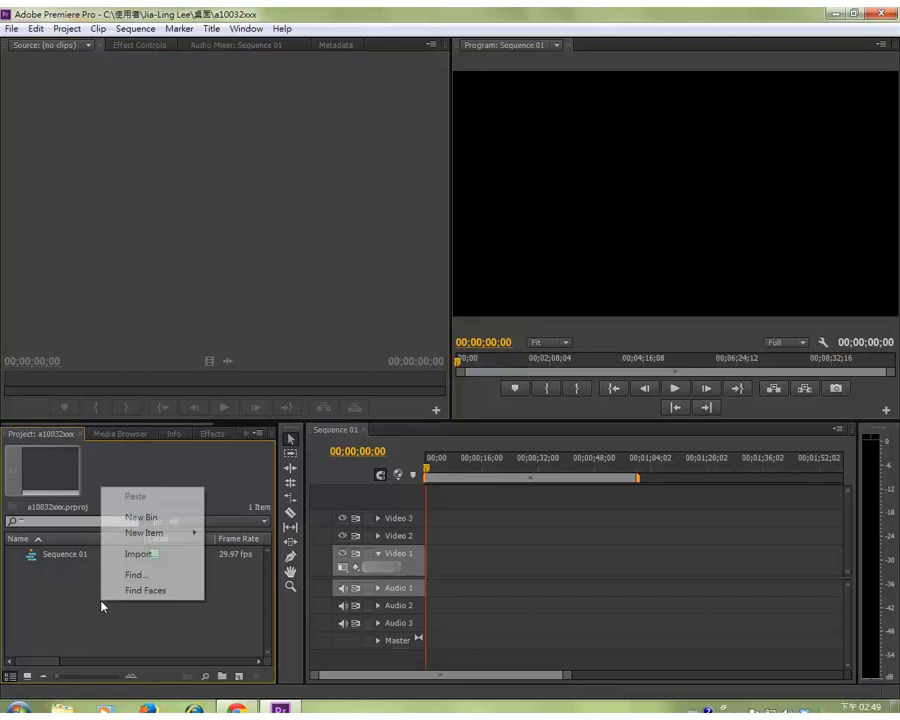
left_click(141, 556)
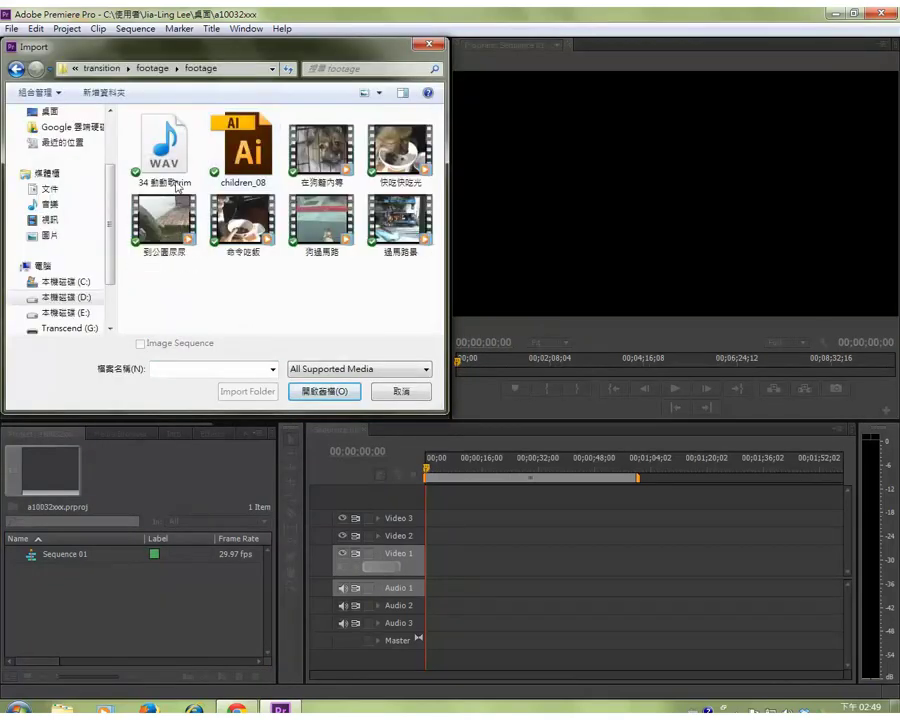
left_click_drag(168, 258, 436, 100)
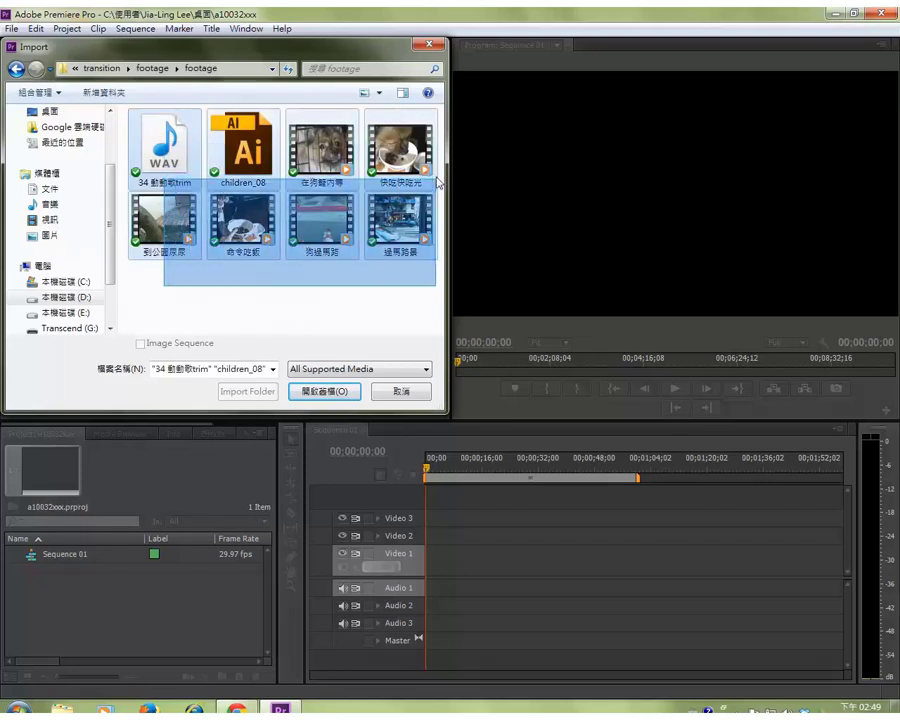
left_click(325, 390)
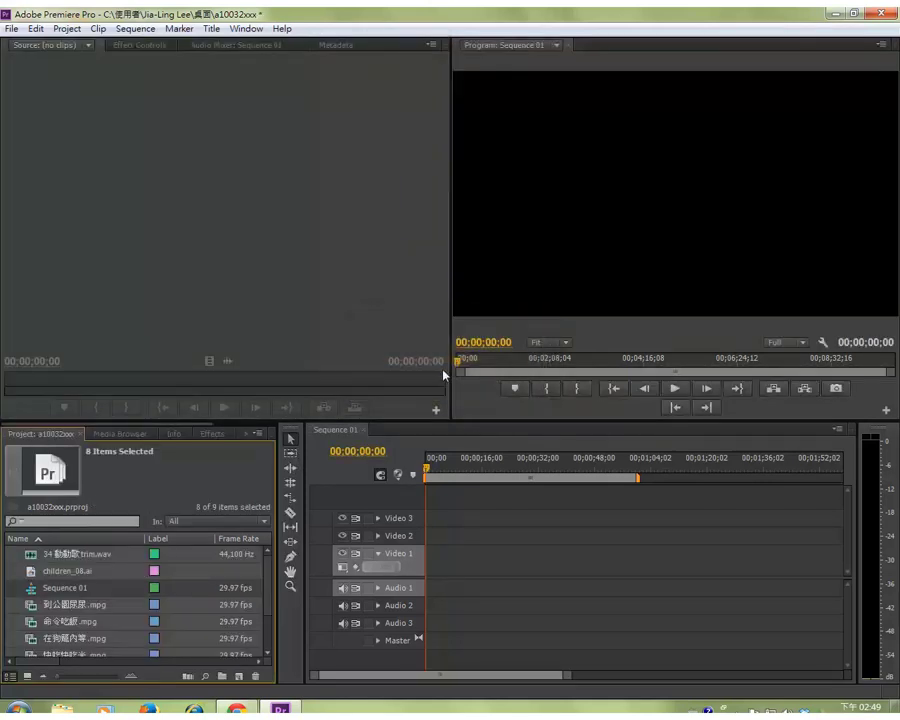
scroll(265, 596, "down", 2)
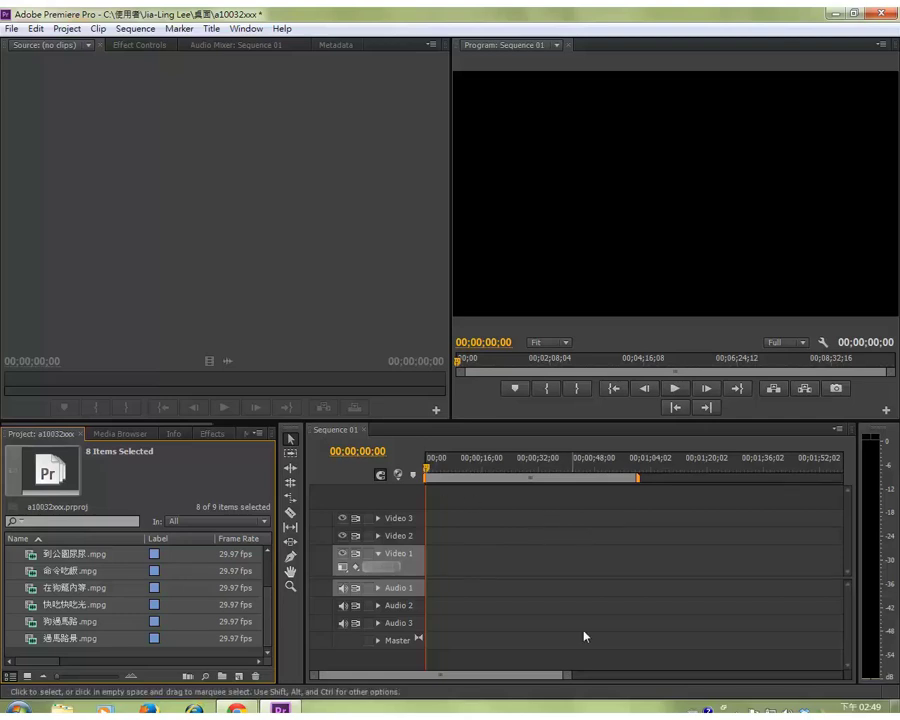
left_click(151, 654)
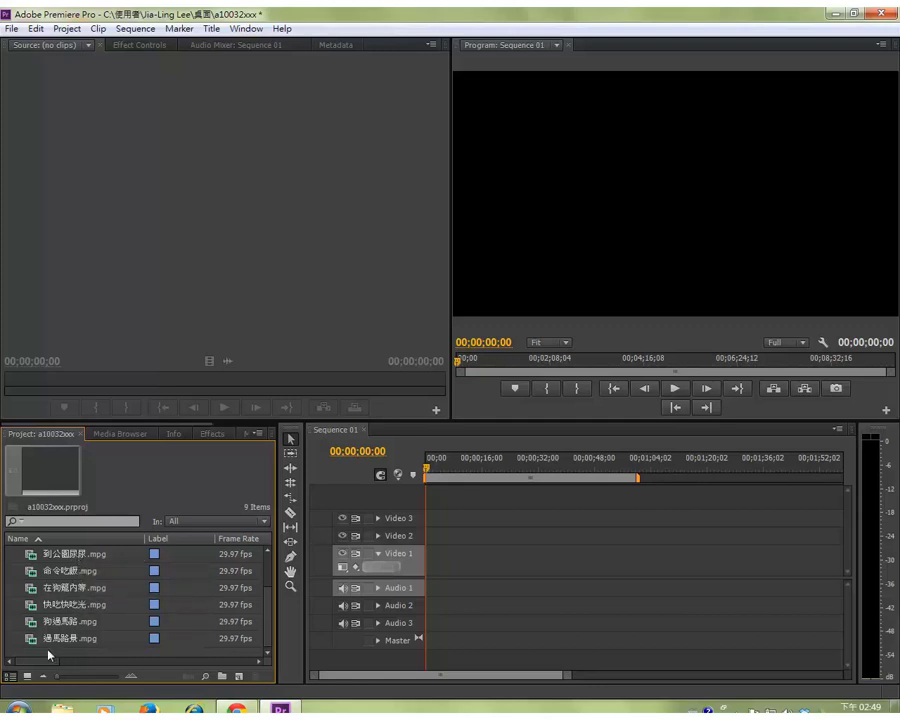
Step: Change Sequence 01 to match 過馬路景.mpg's settings, then undo placing the clip
left_click_drag(68, 645, 446, 580)
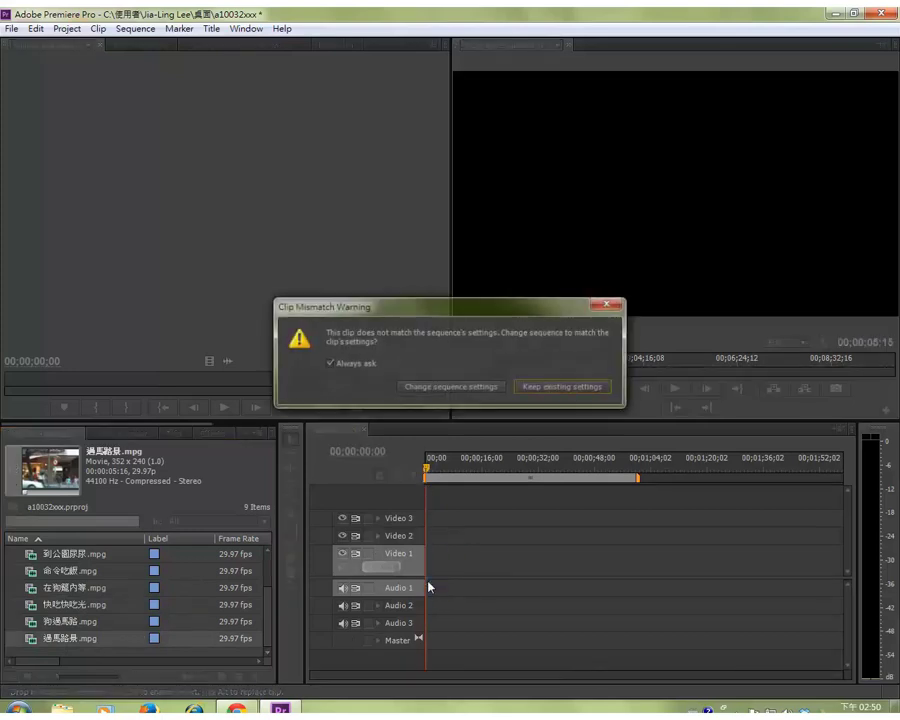
left_click(437, 386)
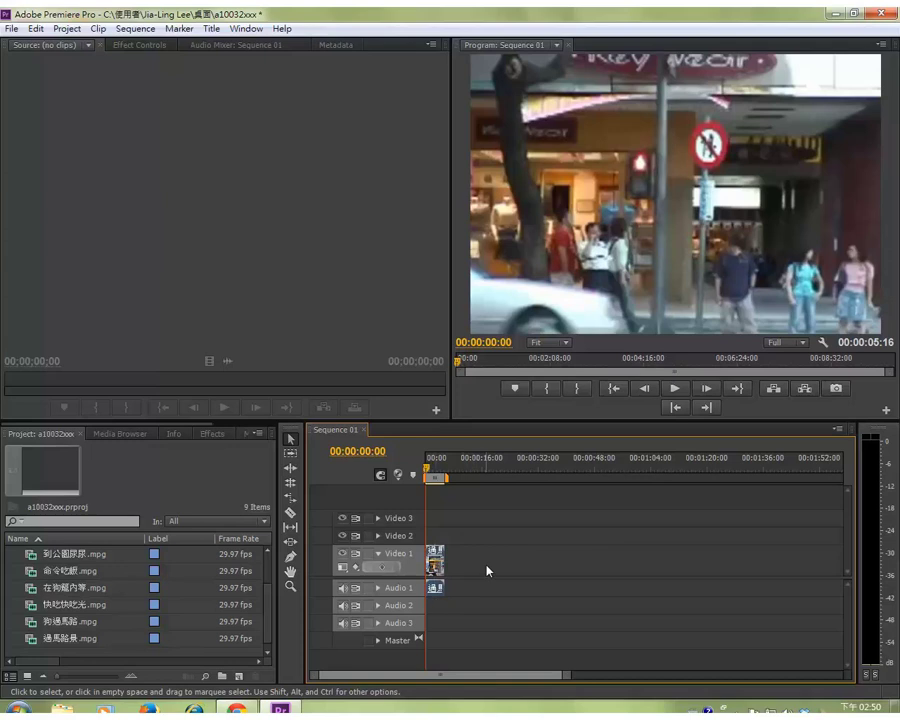
key("ctrl+z")
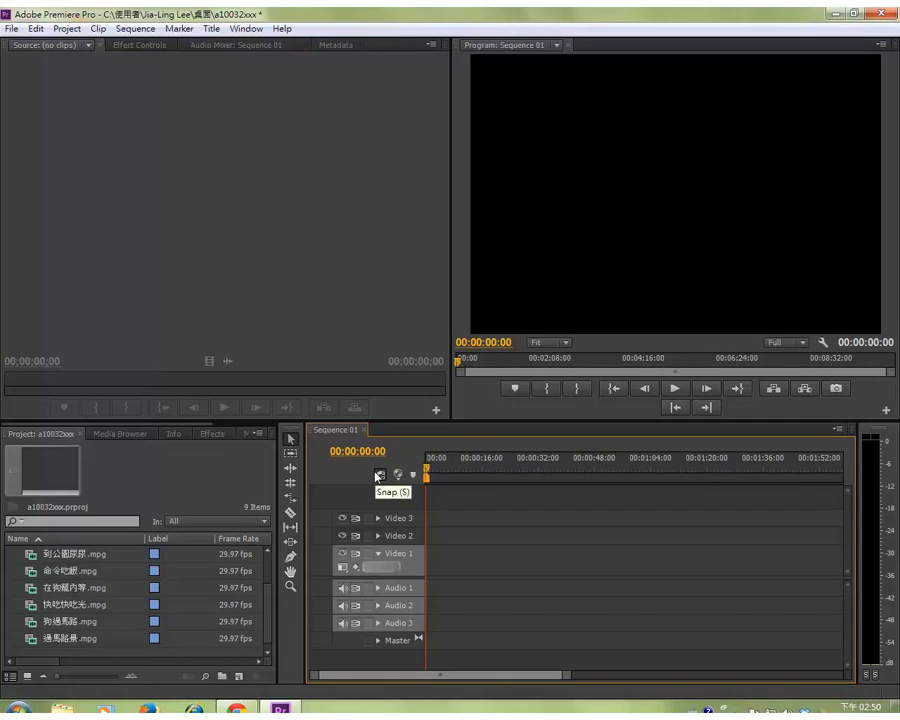
Step: Create a 352×240, 29.97fps Bars and Tone clip from the New Item menu
left_click(240, 678)
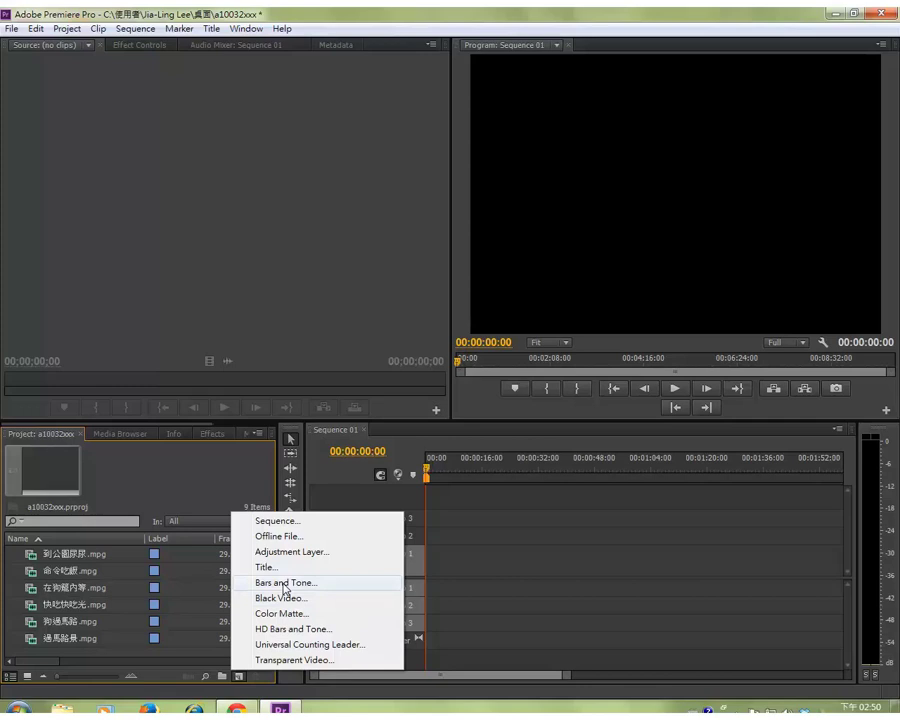
left_click(285, 585)
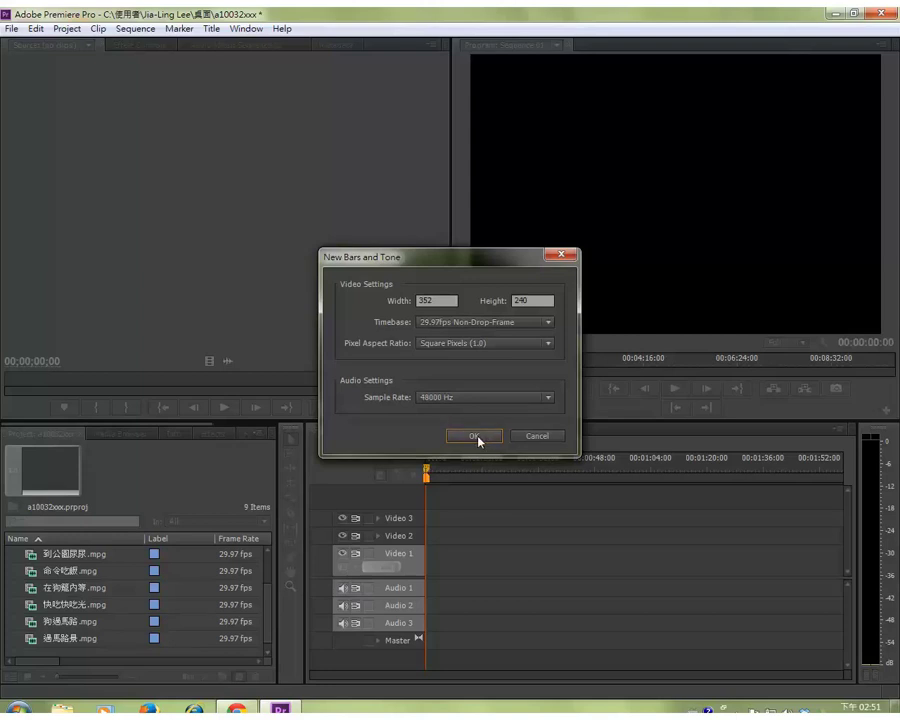
left_click(476, 438)
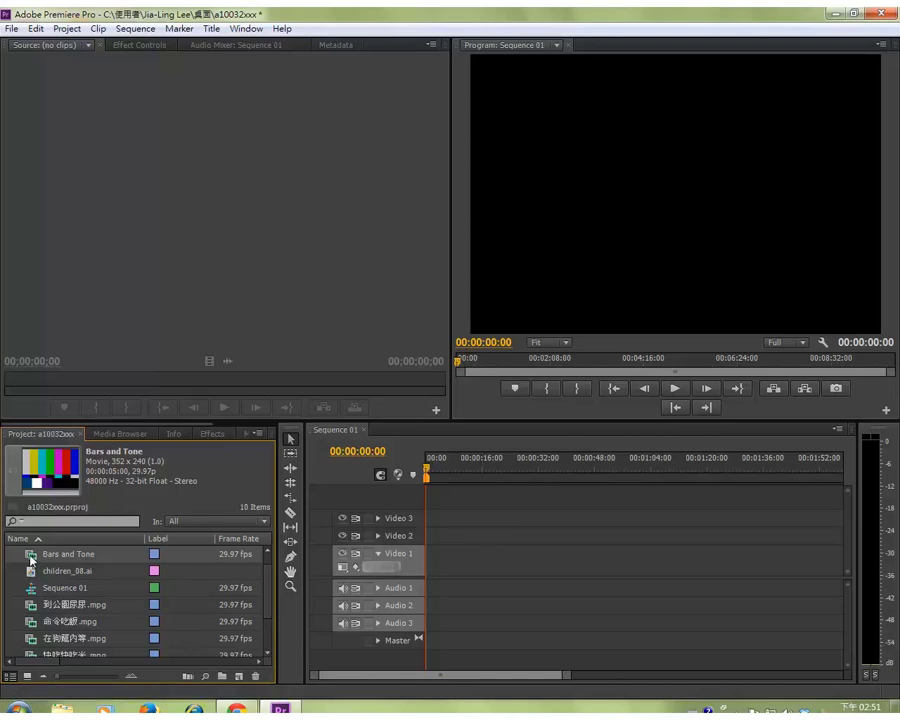
Step: Zoom the timeline in and jump the playhead to 00:00:03:00 by typing 300
left_click_drag(30, 556, 419, 587)
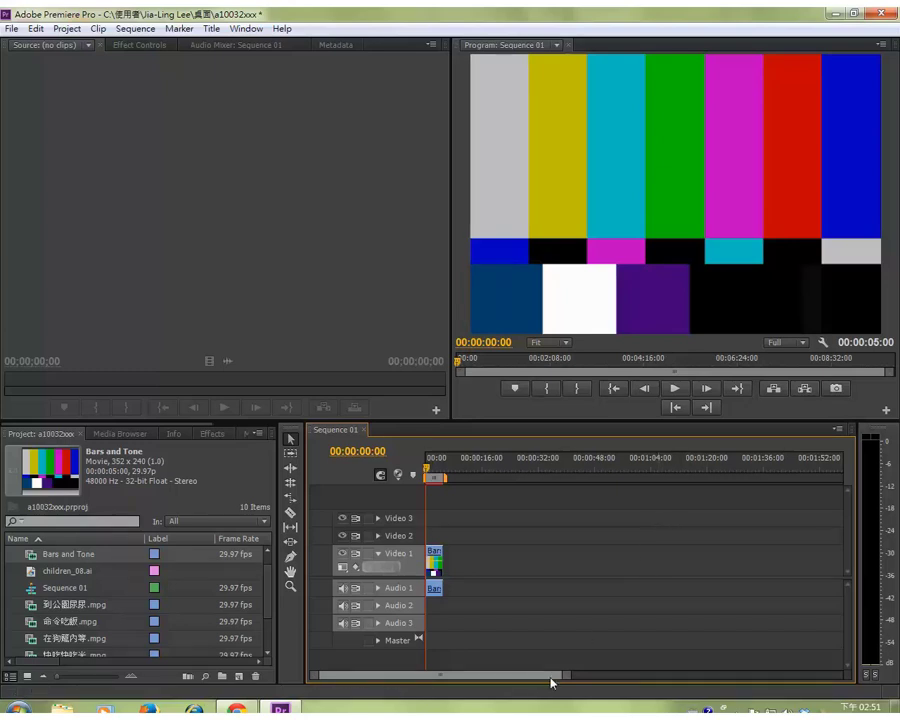
left_click_drag(565, 678, 499, 670)
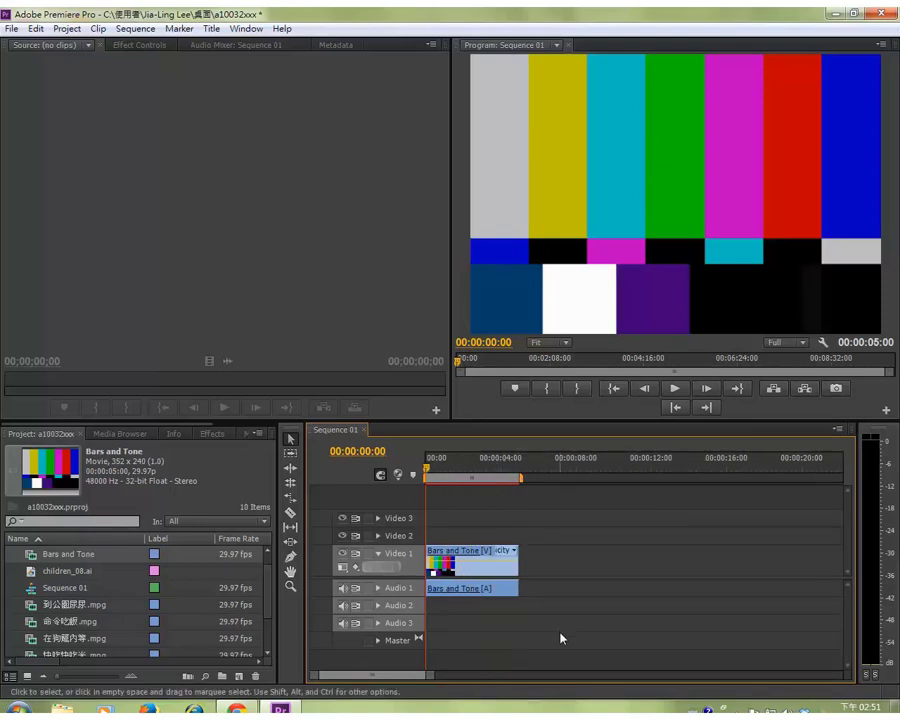
left_click(364, 452)
type("300")
key("Return")
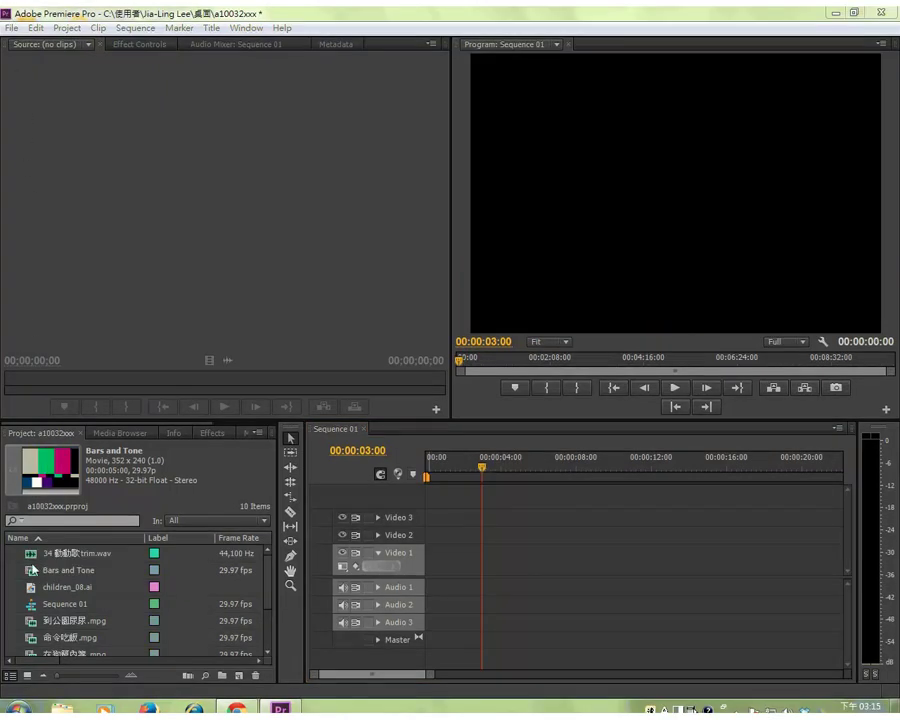
Step: Place Bars and Tone at 00:00 on Video 1 and move the playhead to 3 seconds
left_click_drag(79, 569, 400, 567)
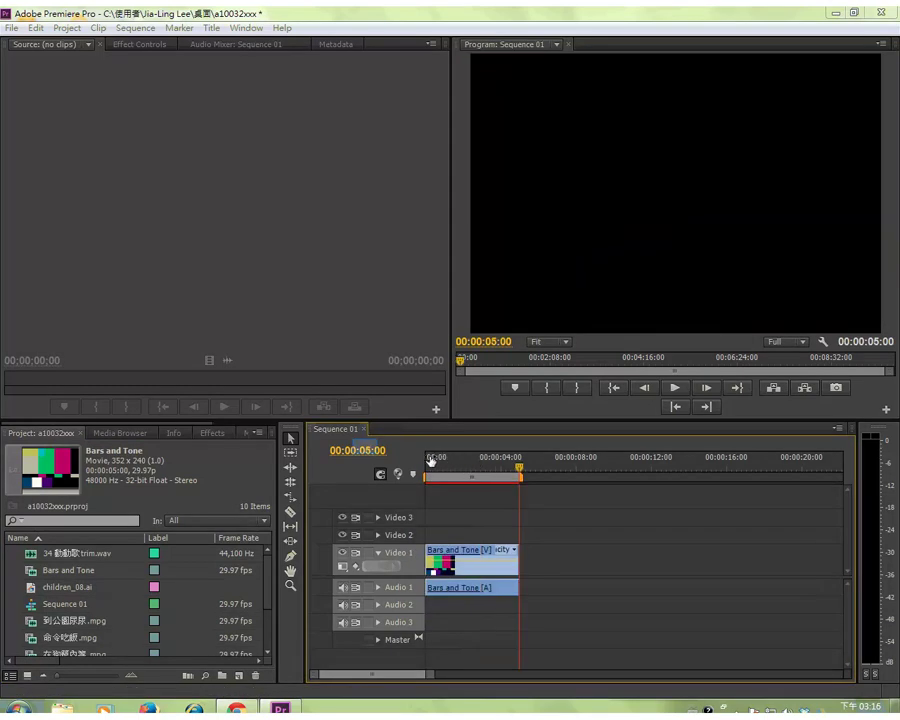
left_click(365, 450)
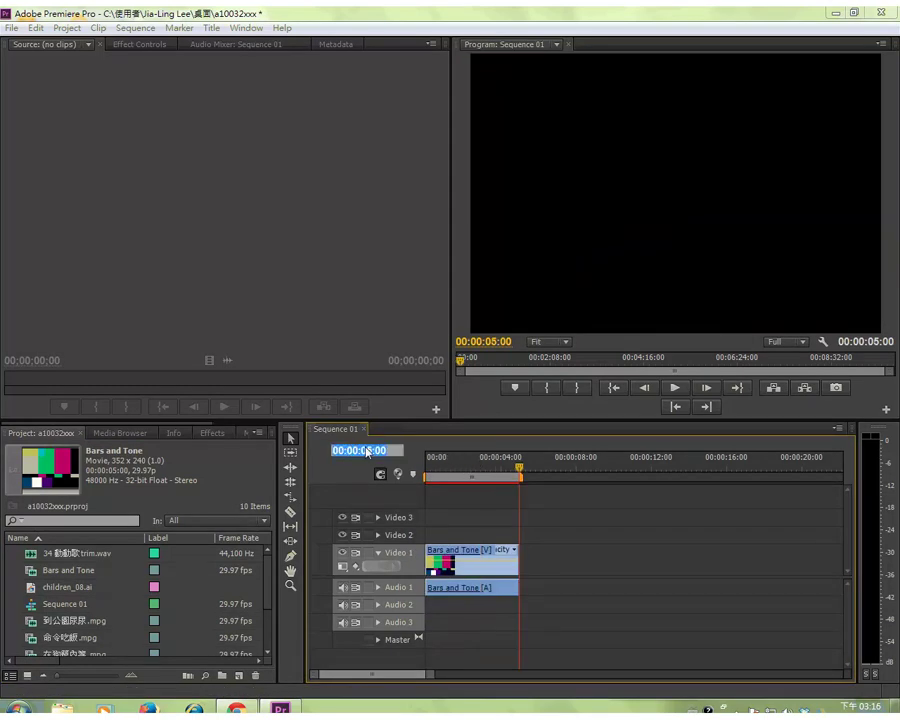
type("3.")
key("Return")
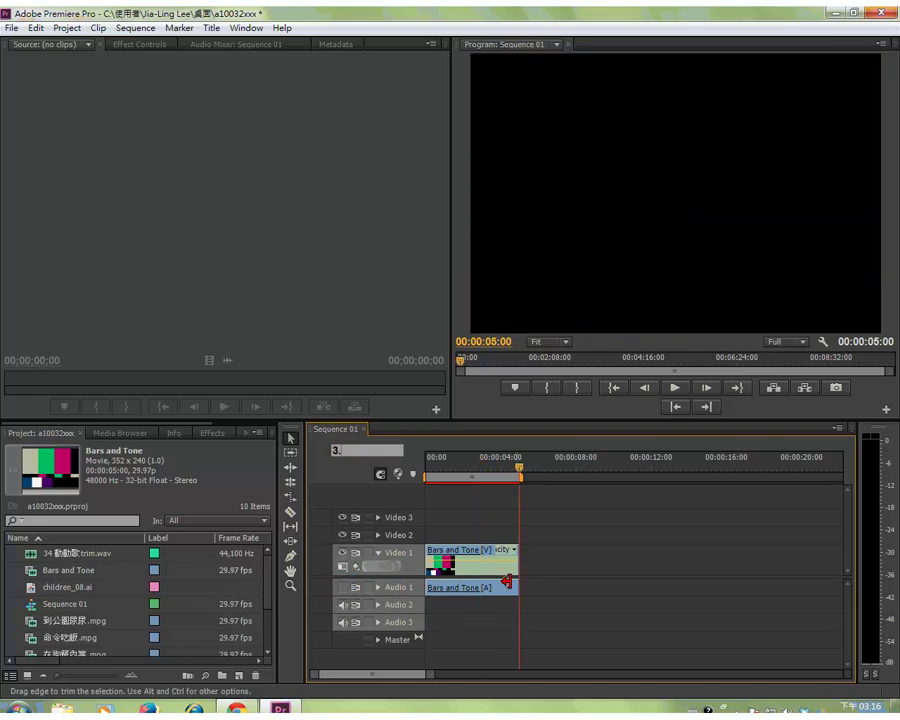
key("Return")
Step: Trim the Bars and Tone video and audio ends back to the 3-second mark
left_click_drag(512, 582, 477, 586)
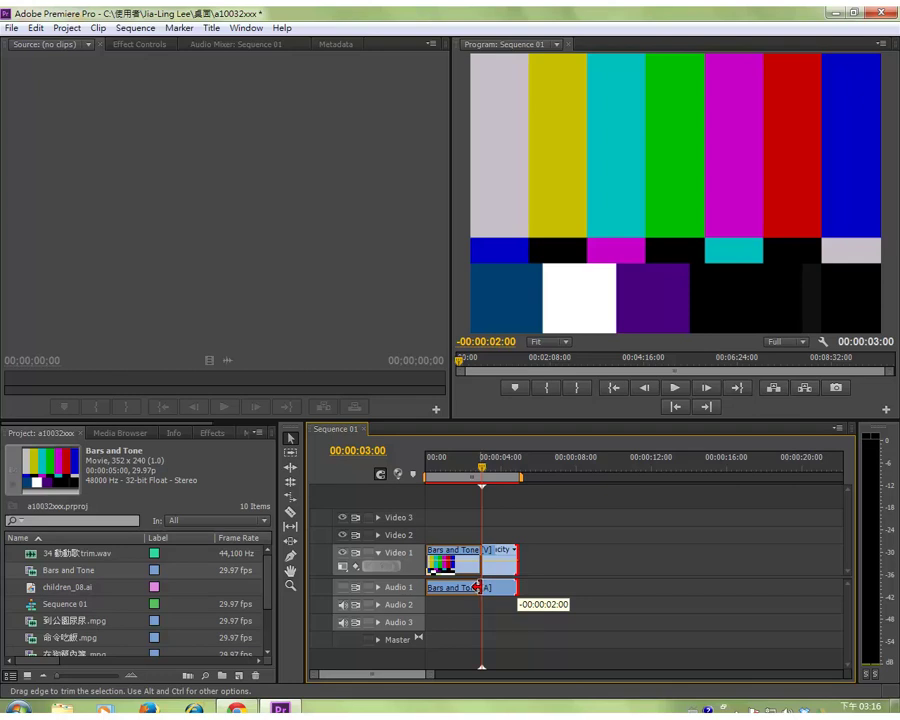
left_click_drag(477, 586, 477, 585)
left_click_drag(476, 584, 517, 584)
left_click(513, 580)
type("3.")
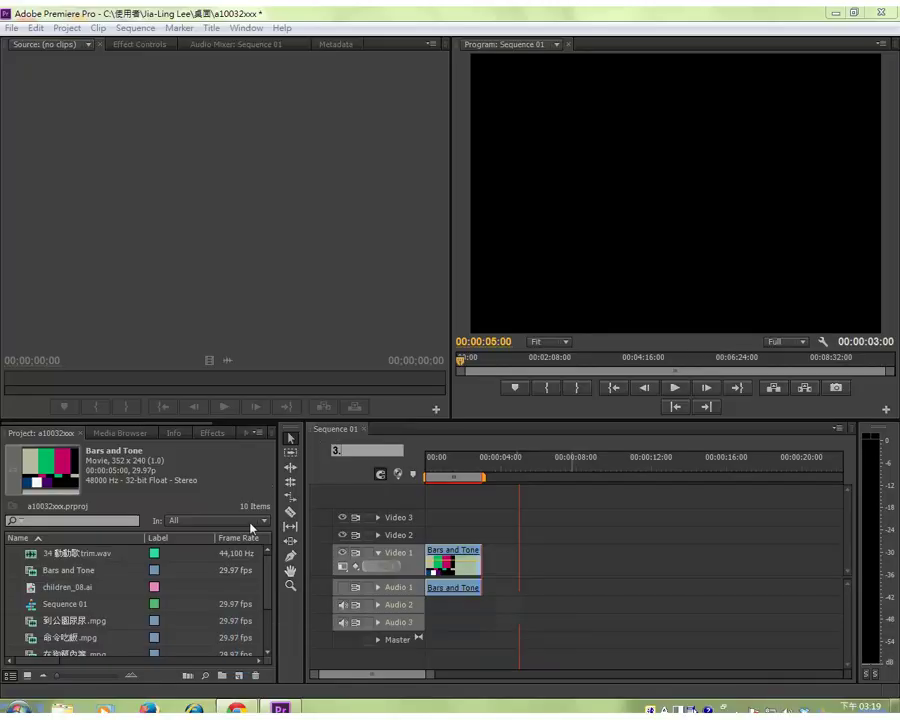
Step: Start a new Universal Counting Leader, accepting its default video settings
left_click(240, 673)
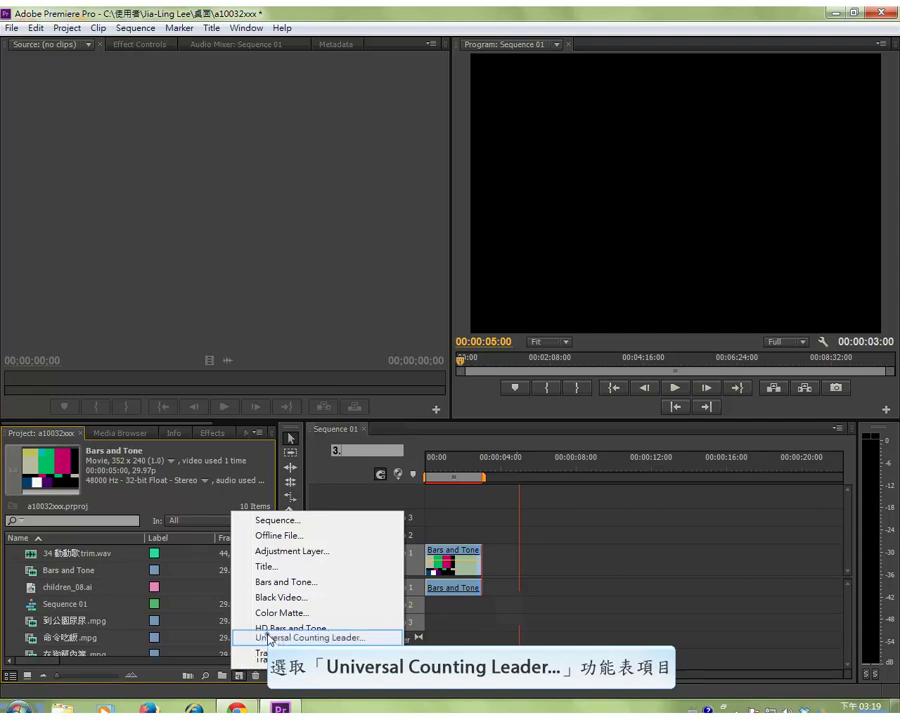
left_click(268, 638)
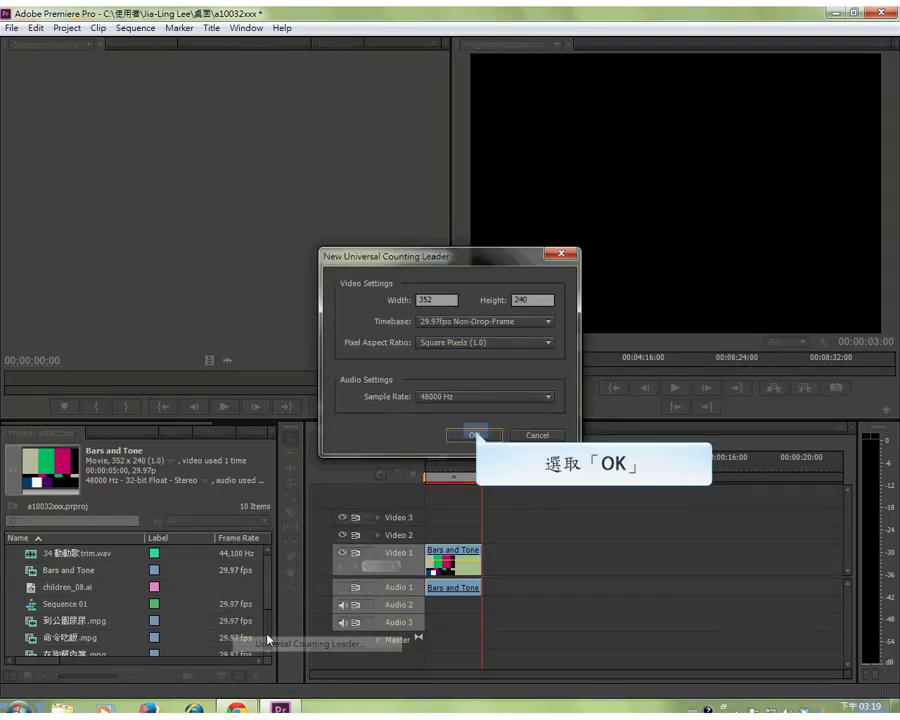
left_click(475, 440)
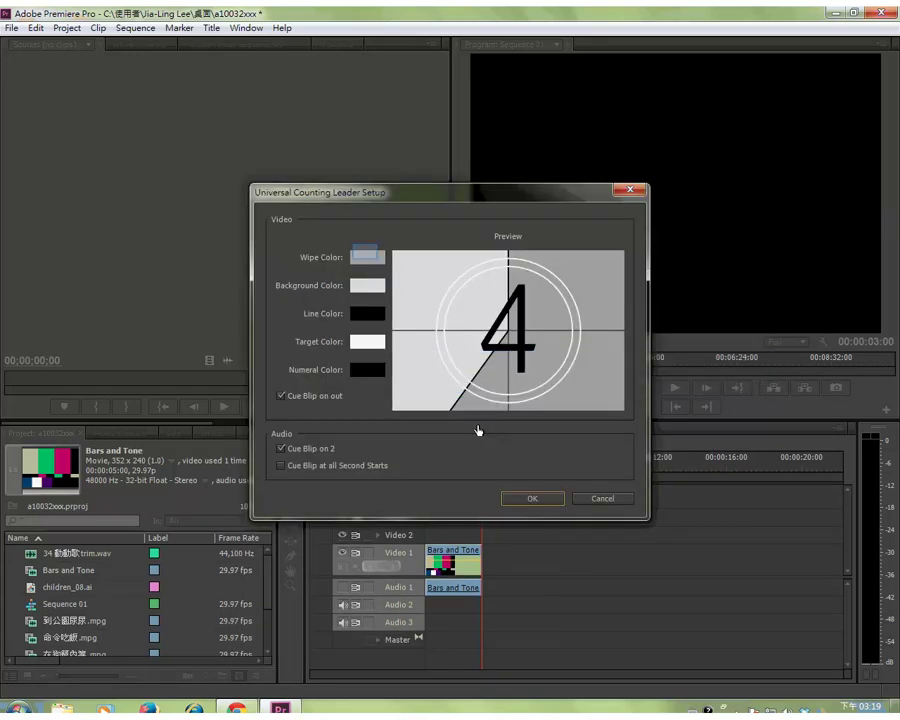
Step: Set the leader's wipe colour to dark red 863C3C and create the counting leader
left_click(366, 256)
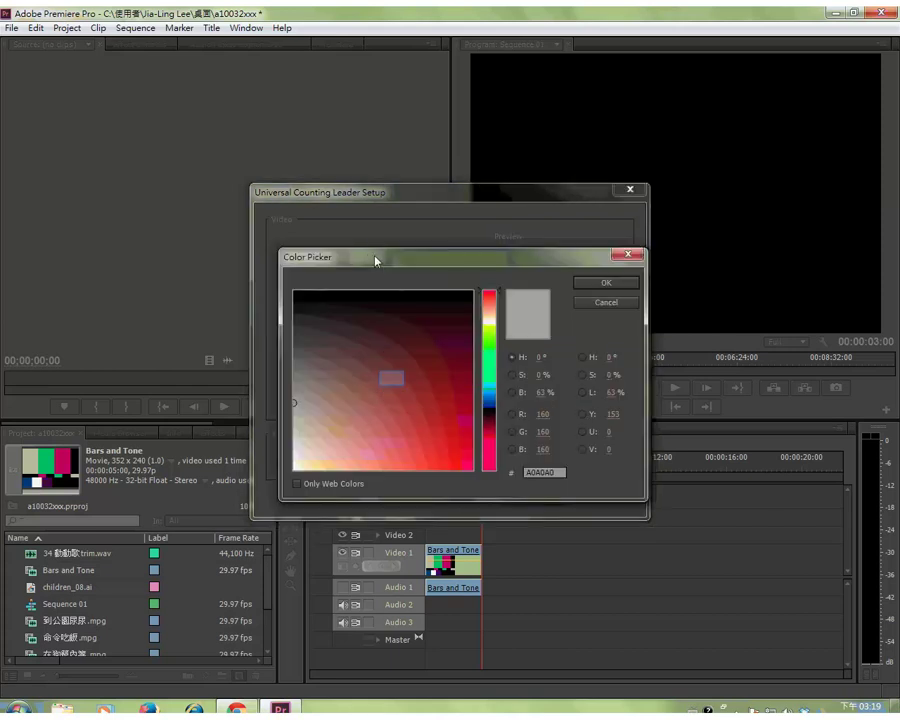
left_click(391, 384)
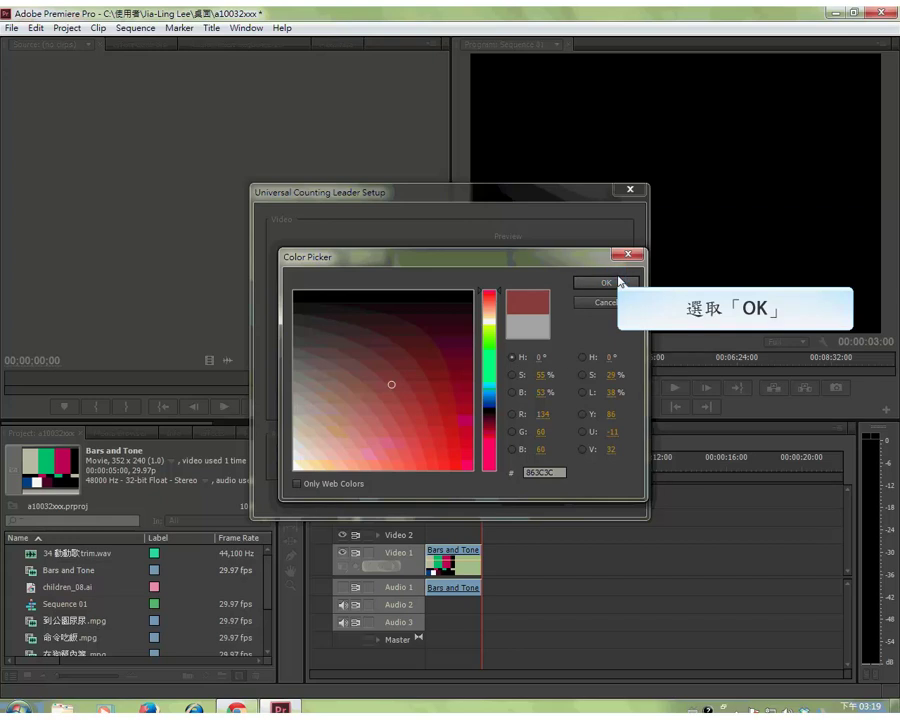
left_click(606, 283)
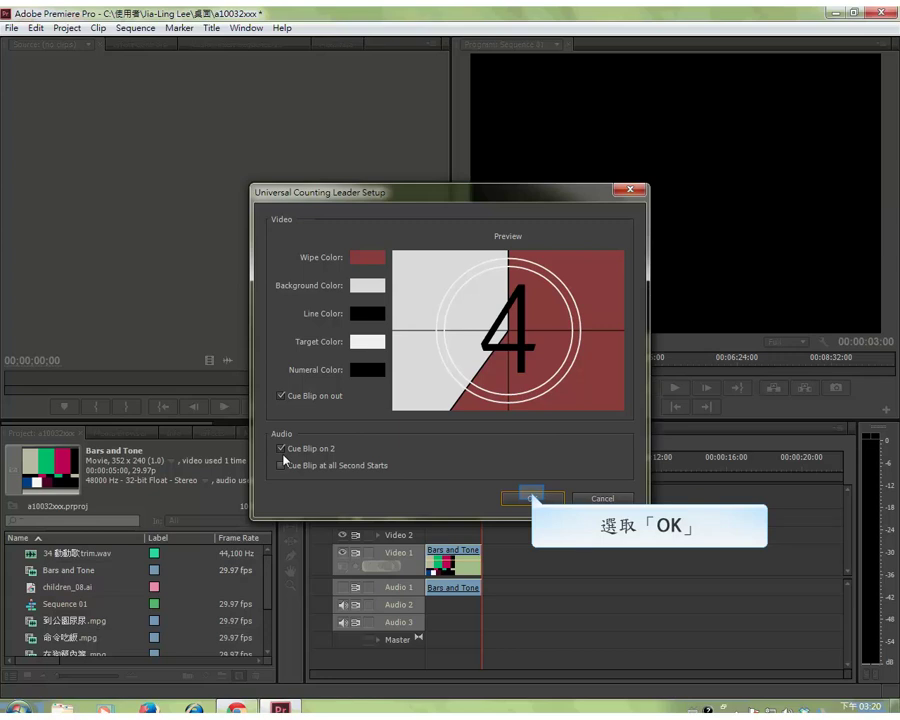
left_click(533, 498)
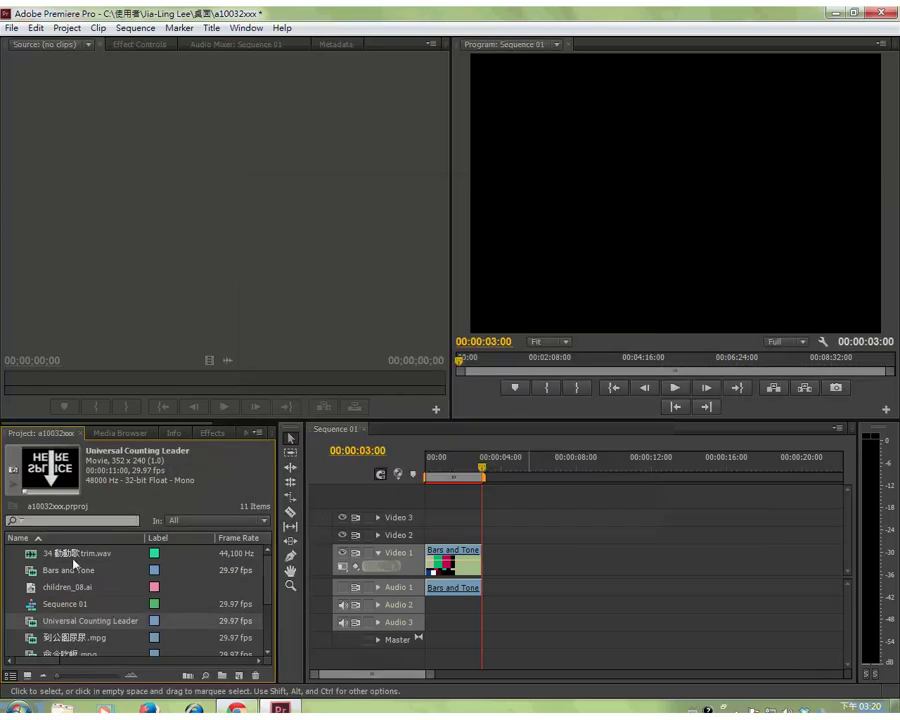
Step: Load the Universal Counting Leader in the Source monitor and mark an In point at its 3 countdown
double_click(33, 636)
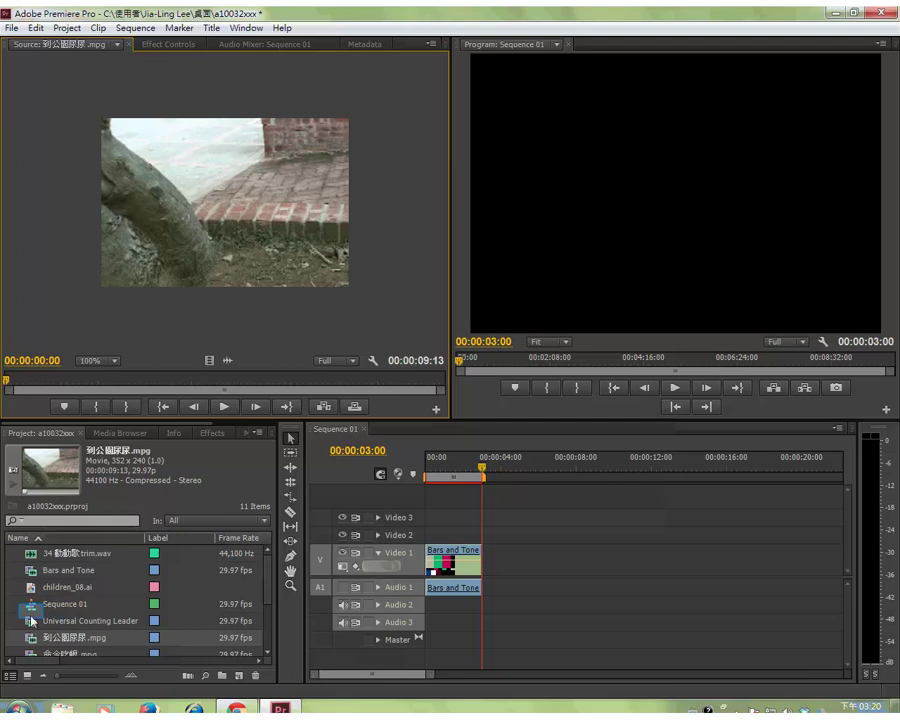
double_click(32, 620)
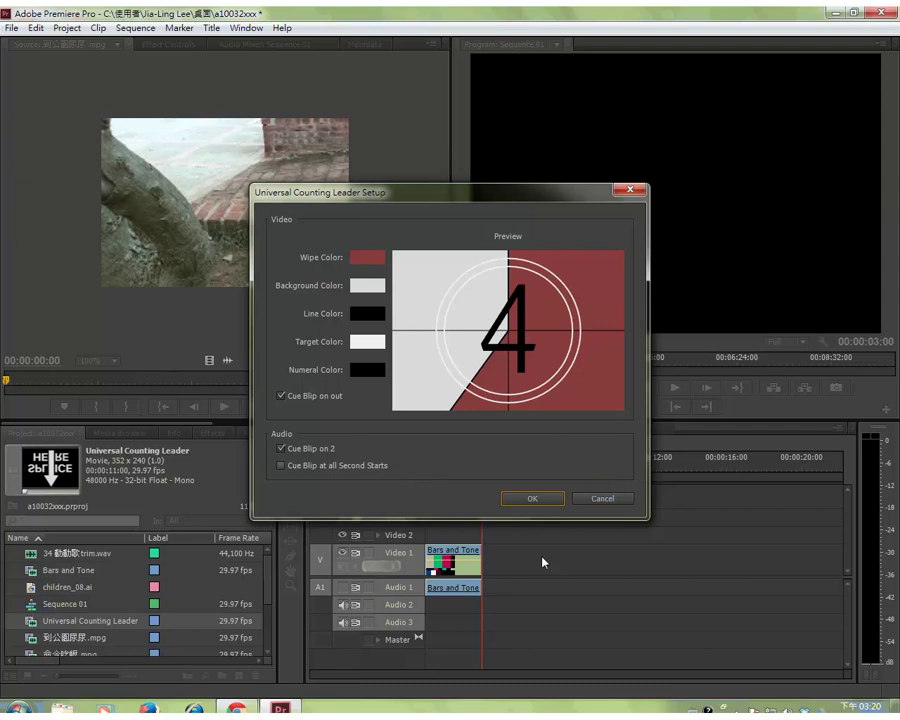
left_click(605, 494)
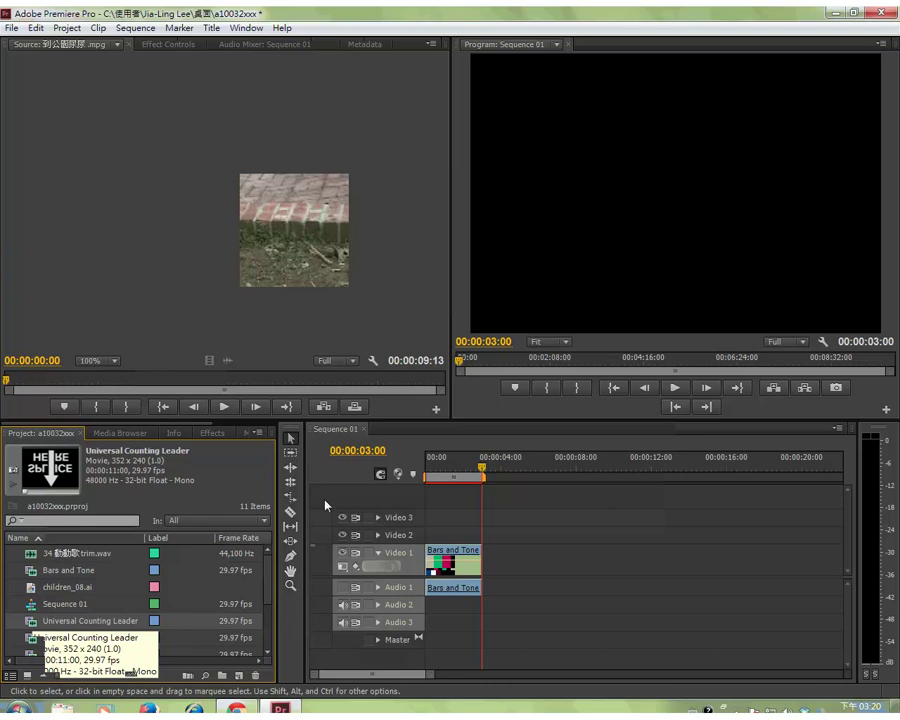
left_click_drag(38, 620, 176, 238)
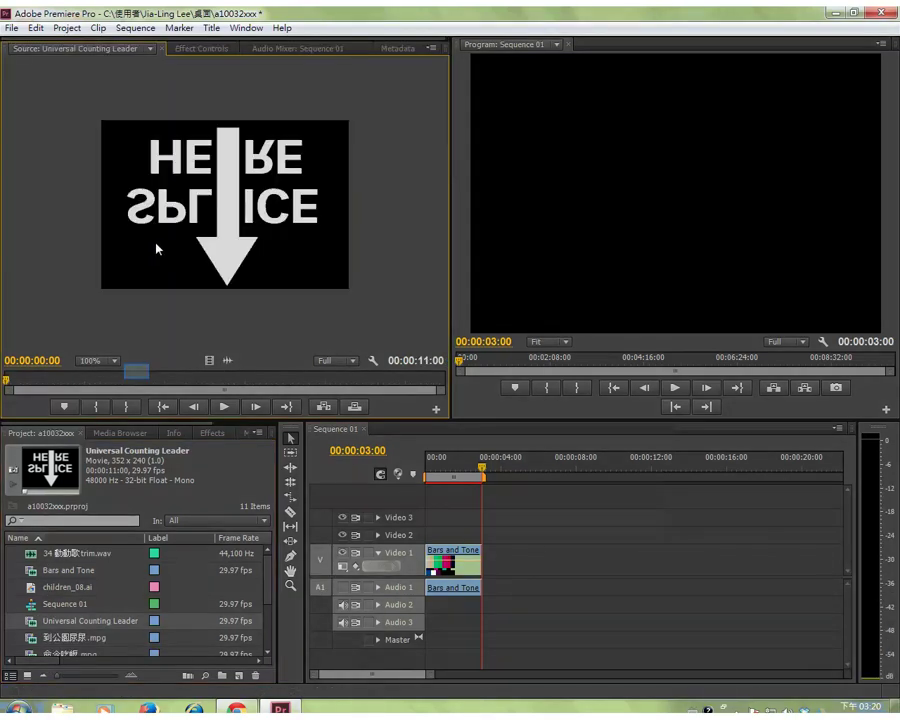
left_click_drag(136, 378, 332, 377)
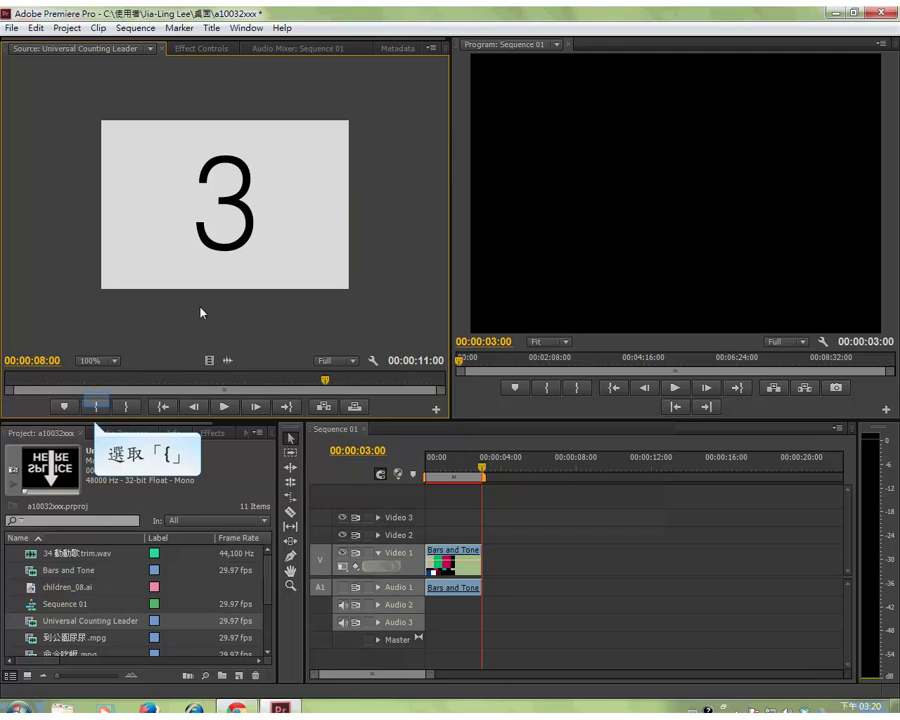
left_click(97, 404)
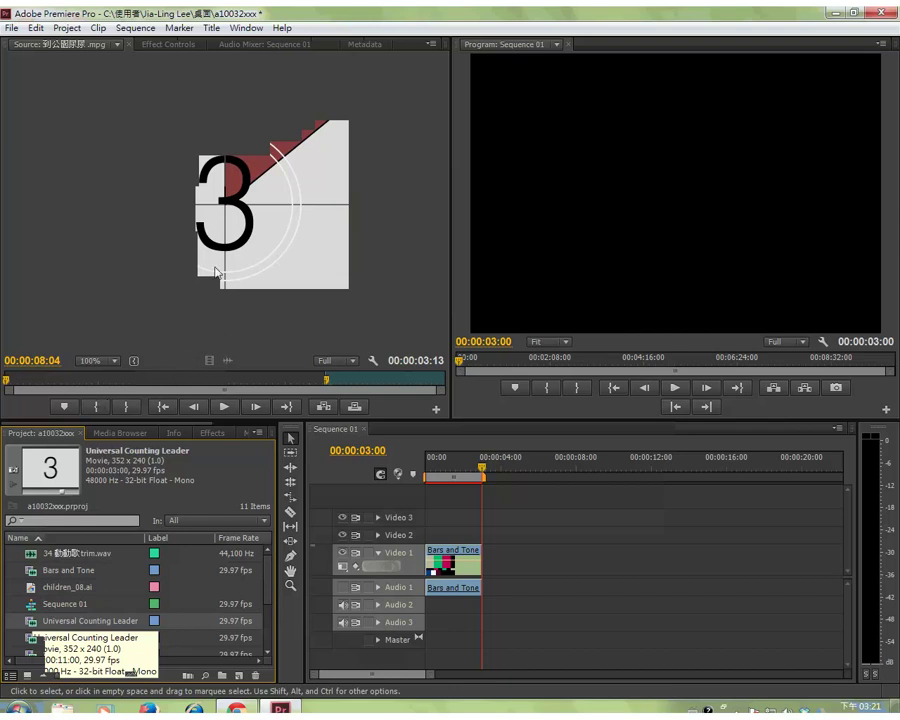
Step: Place the marked leader on Video 1 right after Bars and Tone, ending at 6 seconds
left_click_drag(219, 218, 490, 556)
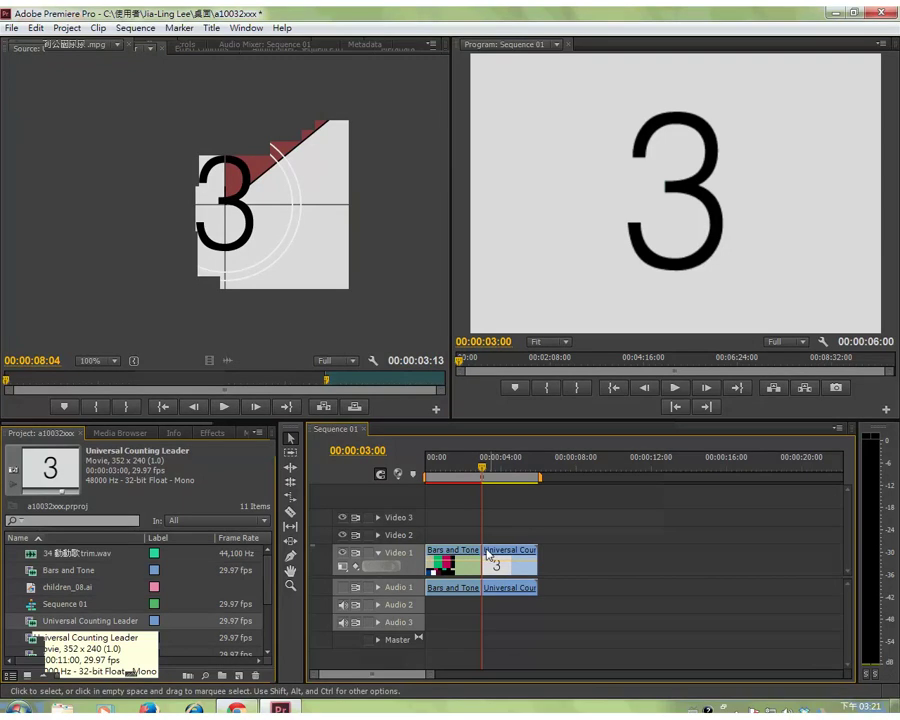
mouse_move(490, 556)
left_mouse_down()
mouse_move(527, 562)
mouse_move(497, 559)
left_mouse_up()
key("Down")
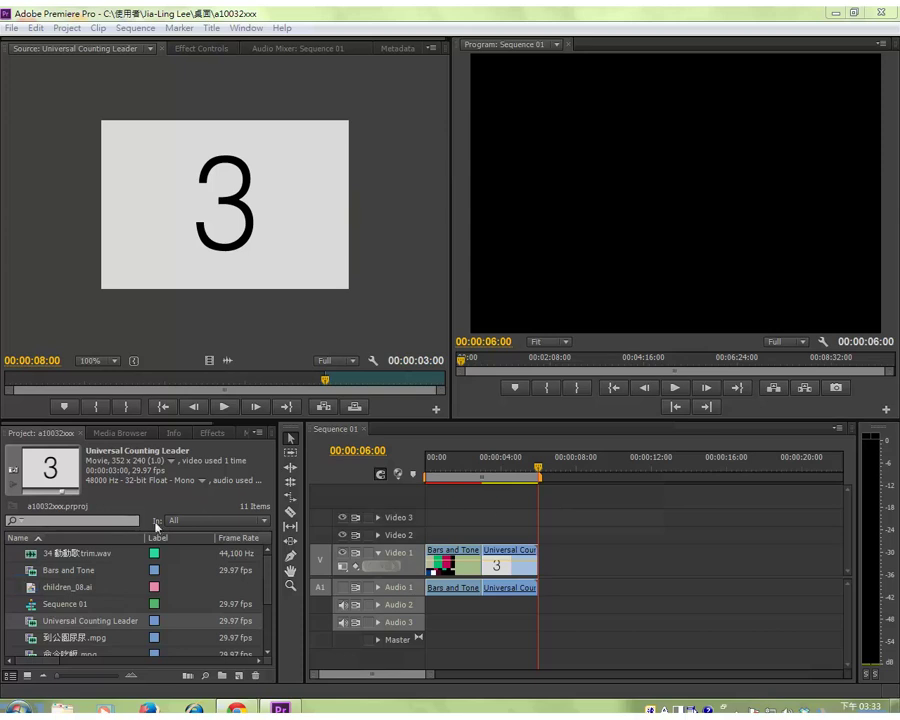
left_click(29, 588)
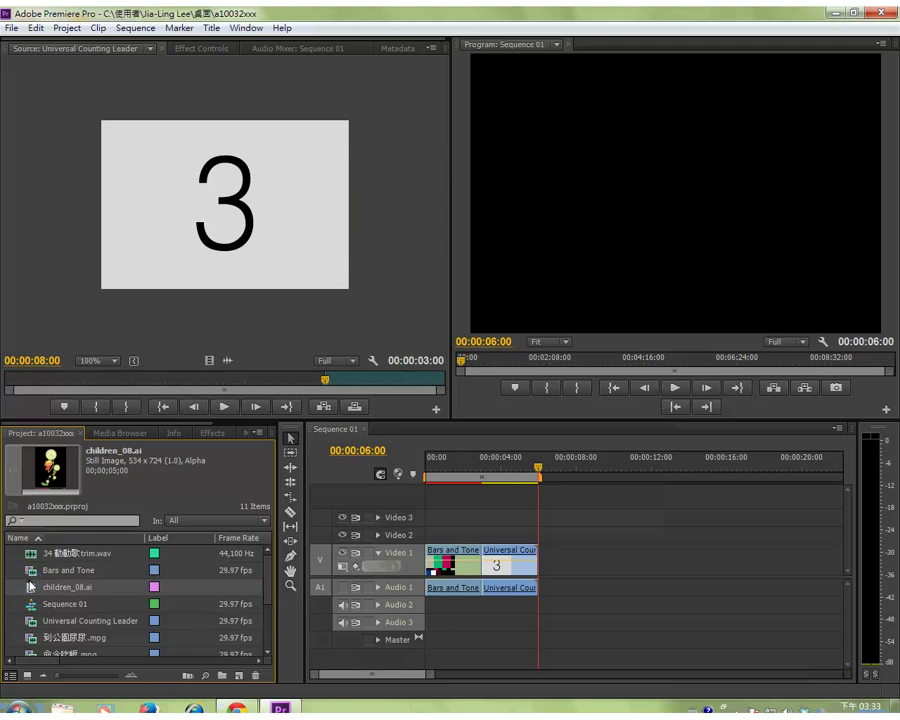
Step: Open children_08.ai in the Source monitor for previewing
double_click(30, 587)
left_click(30, 621)
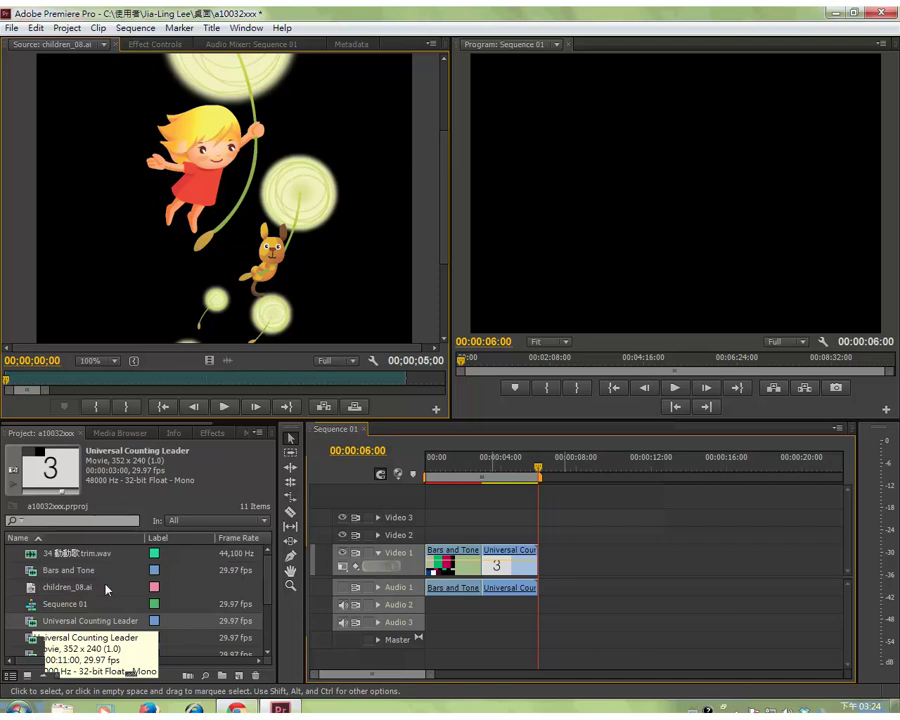
Step: Create a 352×240 light cyan (B4E1E4) colour matte named blue
left_click(238, 676)
left_click(277, 612)
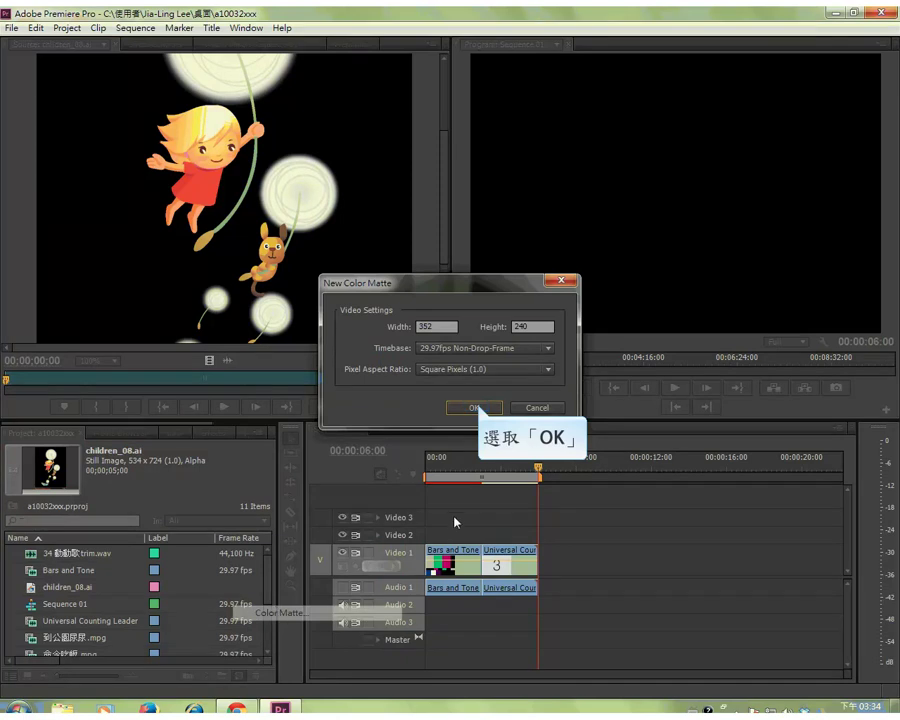
left_click(475, 408)
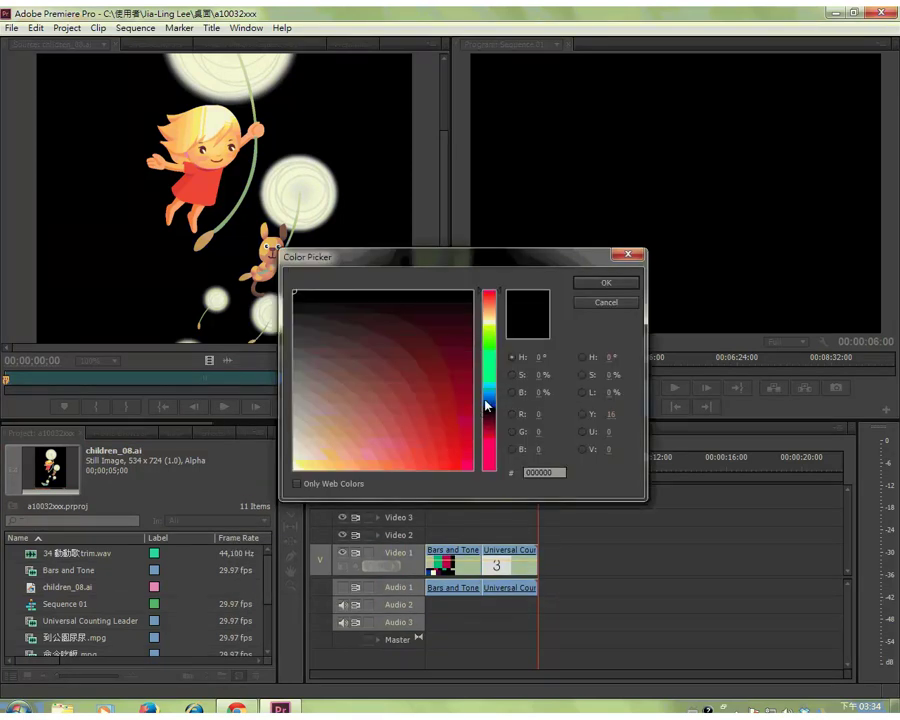
left_click(490, 381)
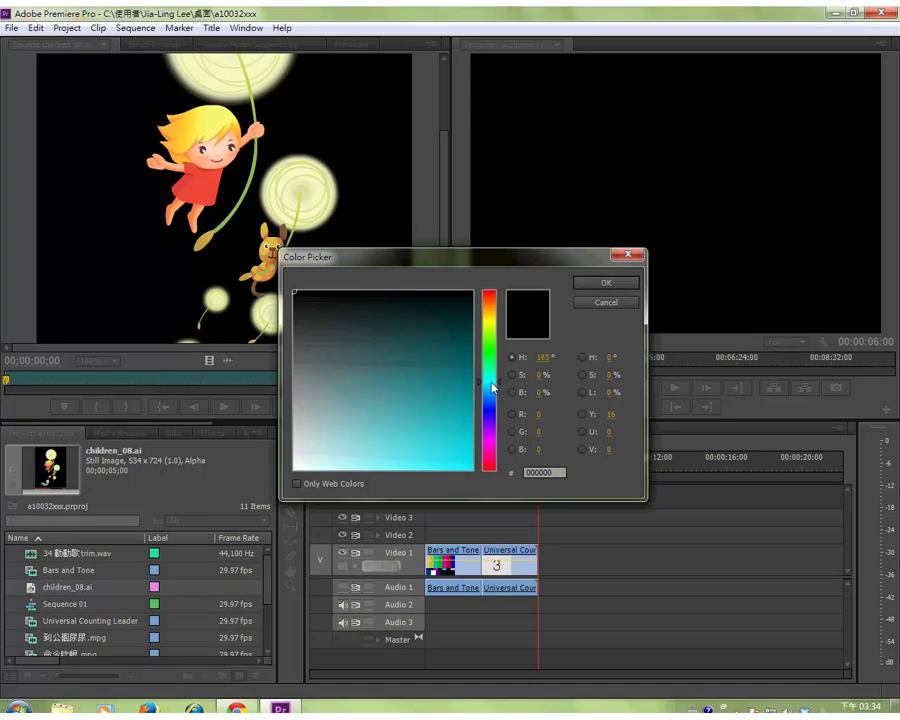
left_click(334, 452)
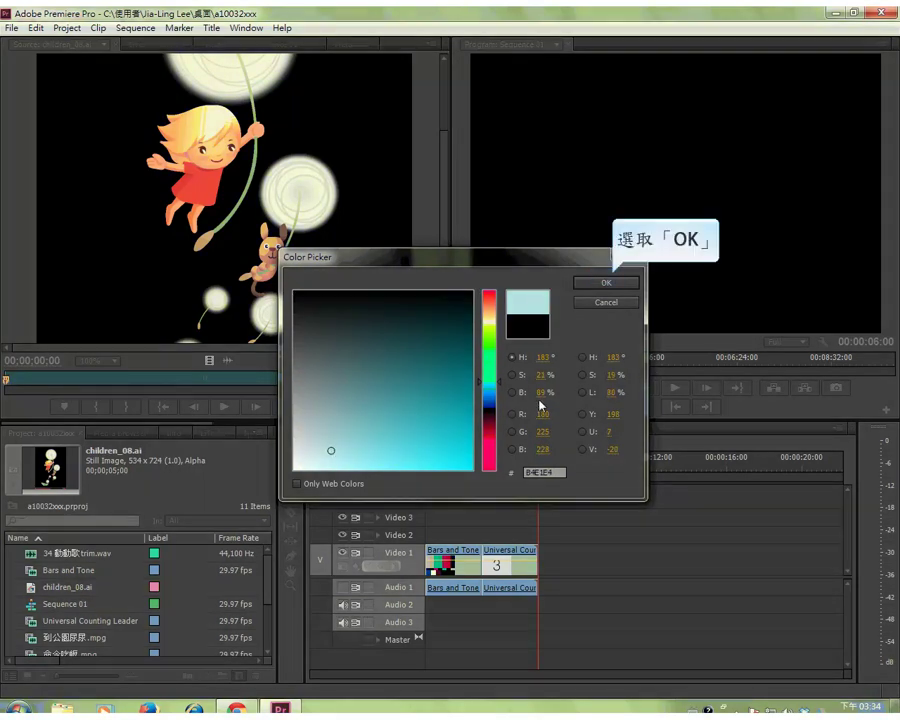
left_click(604, 281)
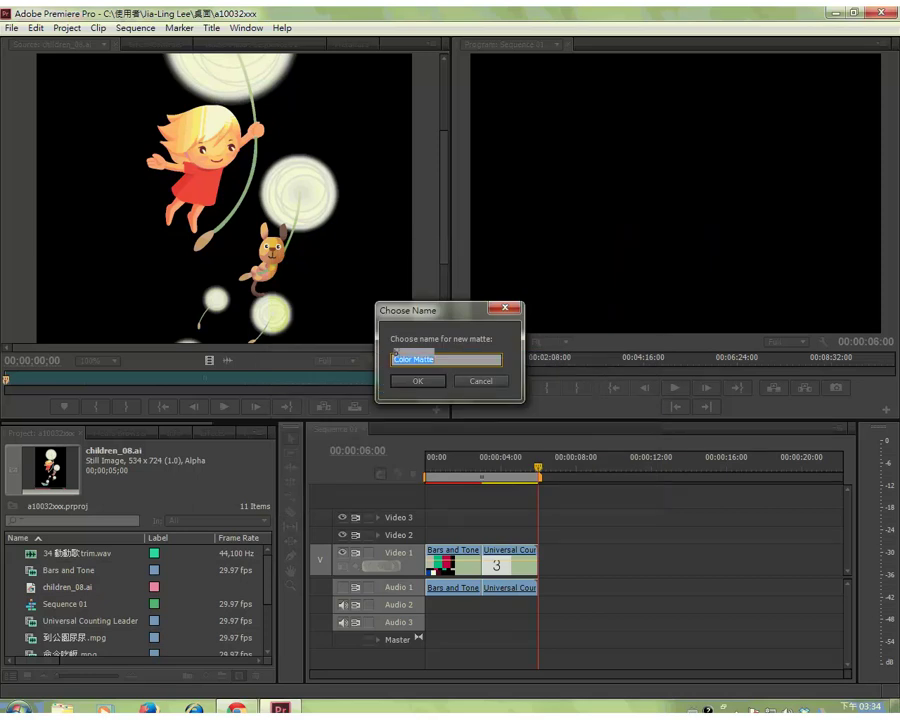
type("blue")
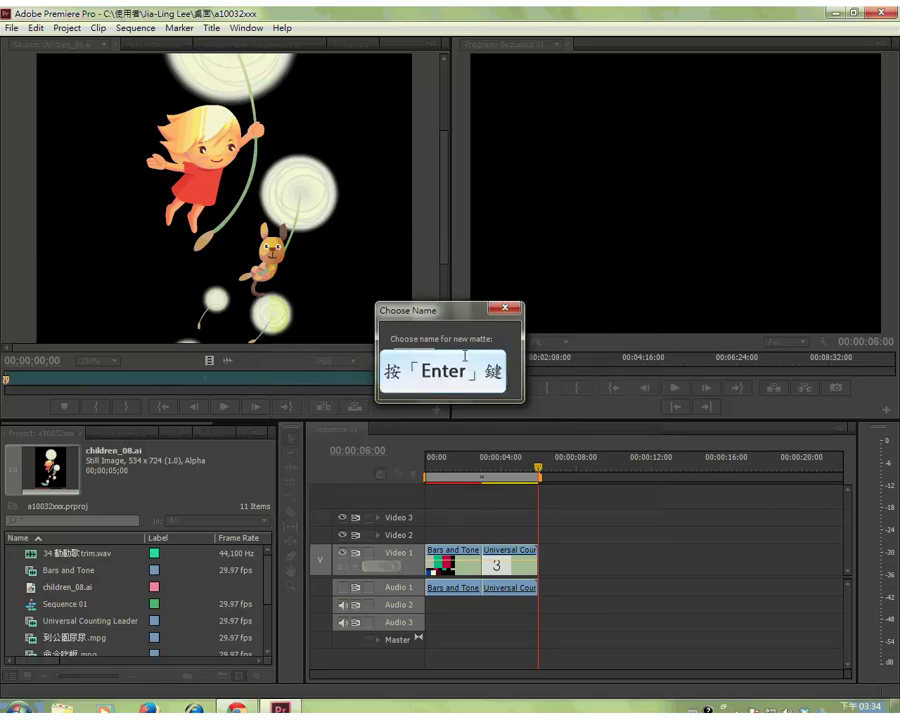
key("Return")
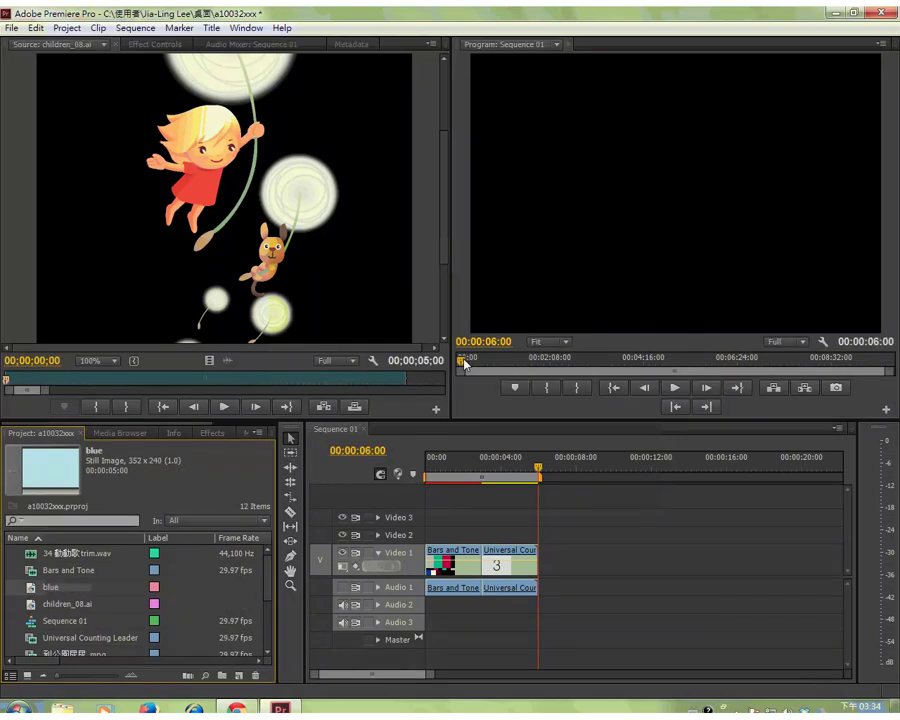
mouse_move(32, 588)
left_mouse_down()
mouse_move(556, 568)
mouse_move(542, 568)
left_mouse_up()
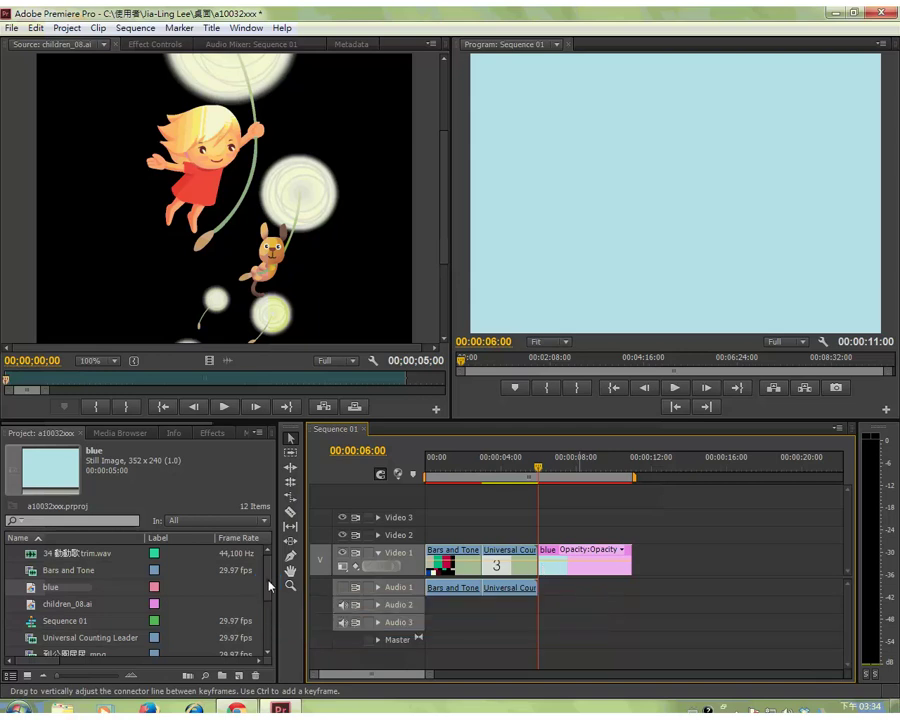
key("ctrl+z")
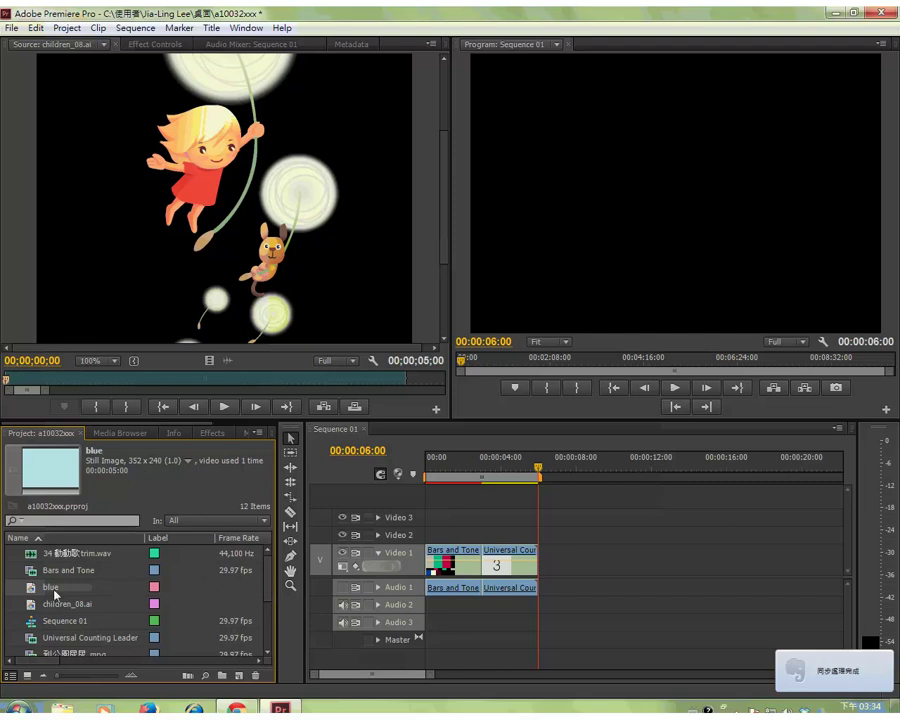
Step: Place children_08.ai on Video 2 above the blue matte at 6 seconds and load it for preview
left_click_drag(30, 604, 545, 536)
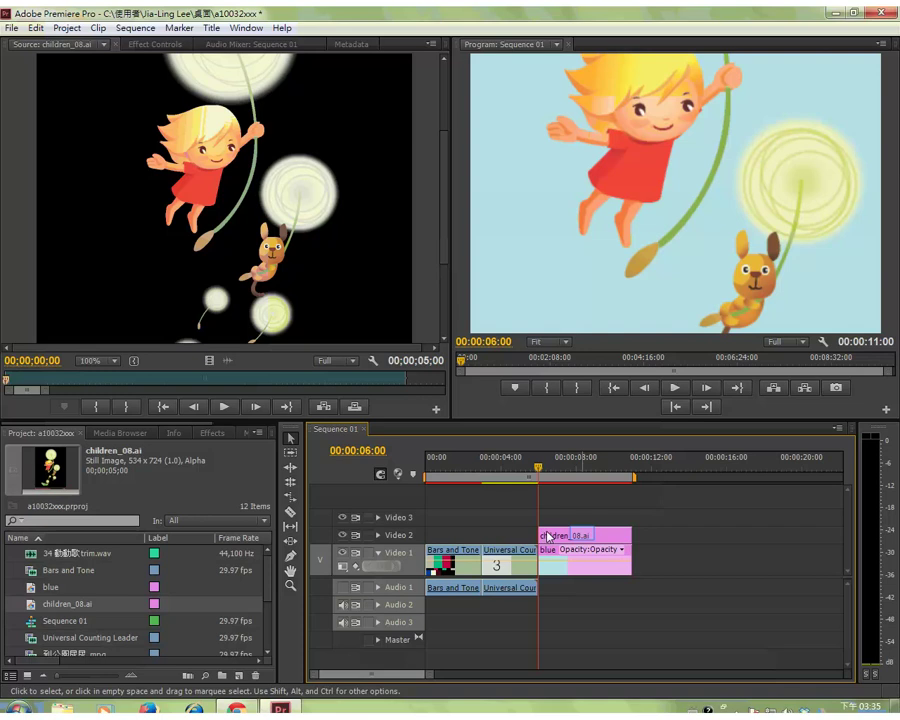
left_click(584, 537)
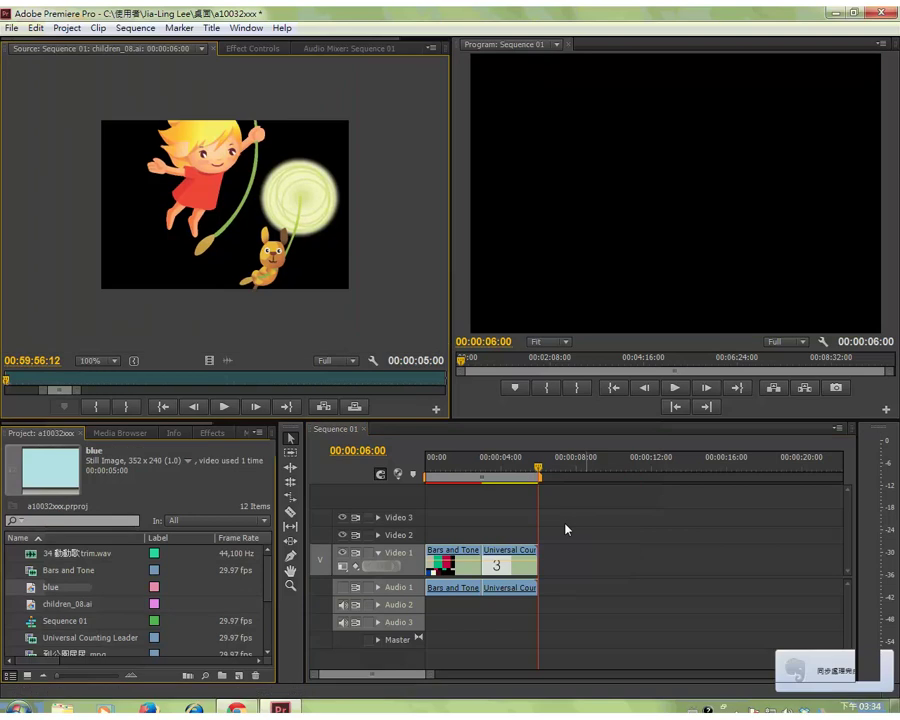
double_click(566, 529)
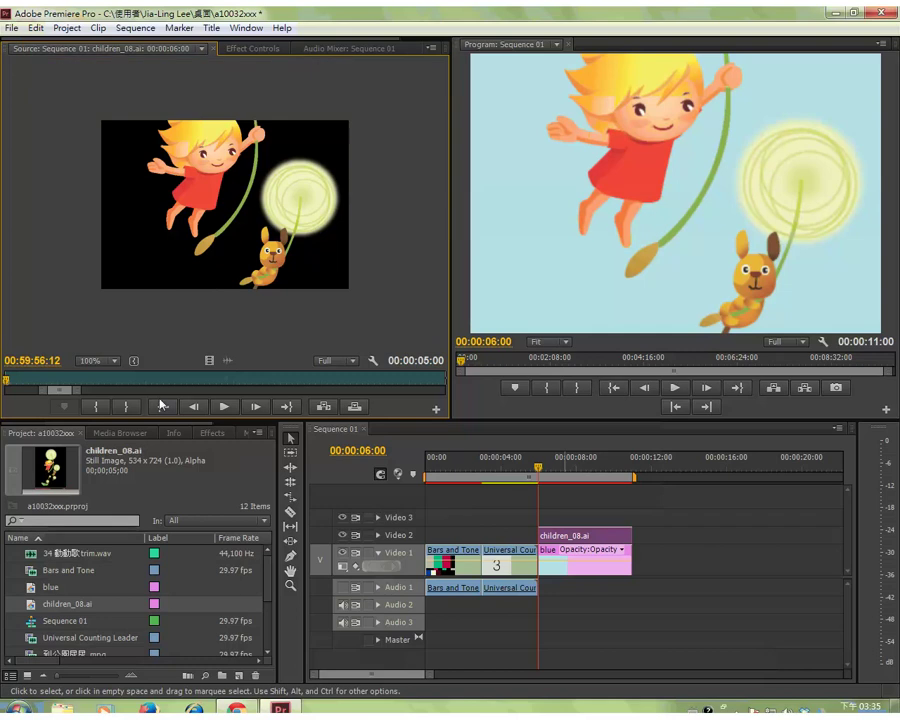
Step: Show the Effect Controls for the children_08.ai clip
left_click(33, 49)
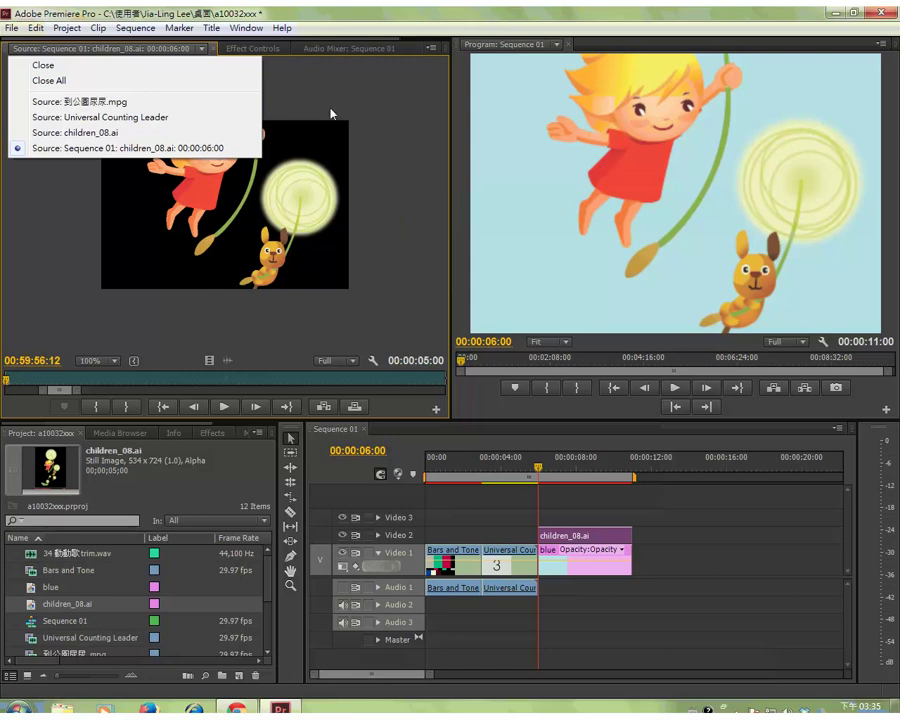
left_click(387, 226)
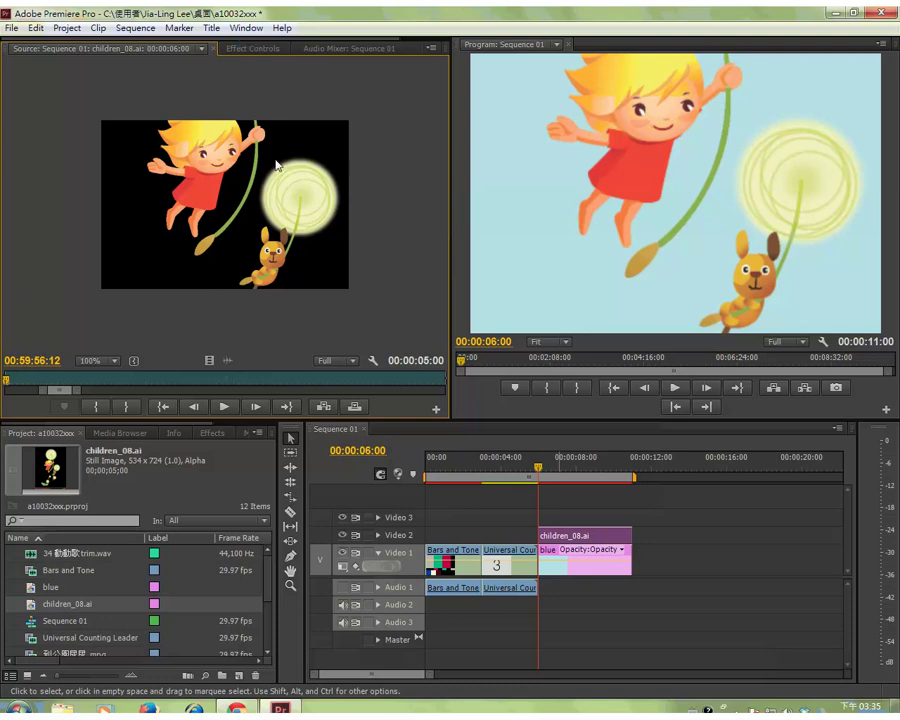
left_click_drag(253, 47, 253, 45)
left_click(253, 45)
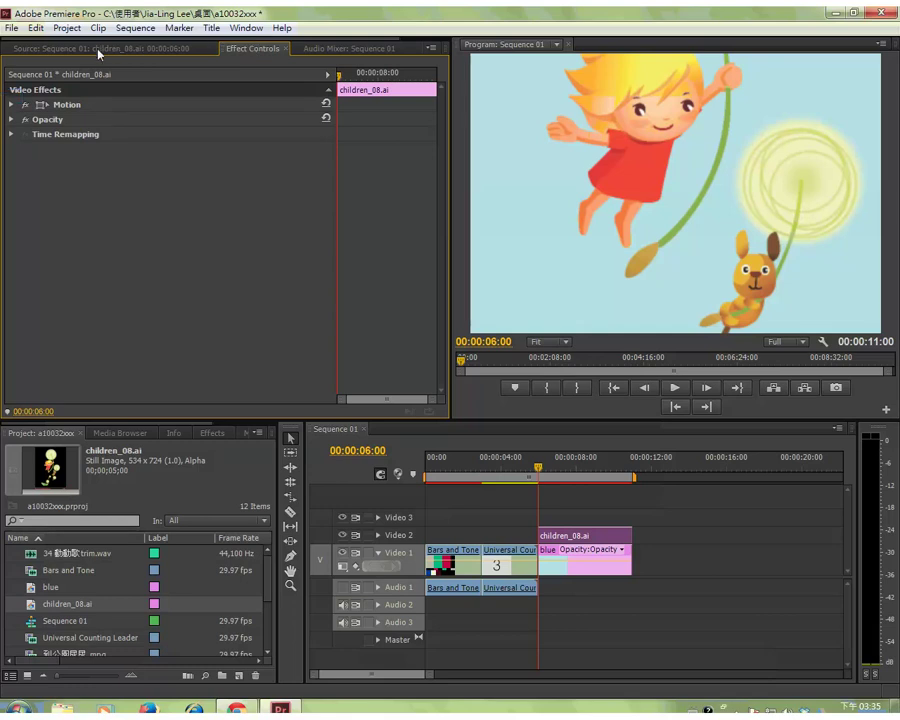
Step: Reduce children_08.ai's Motion scale and move it left over the blue matte
left_click(12, 101)
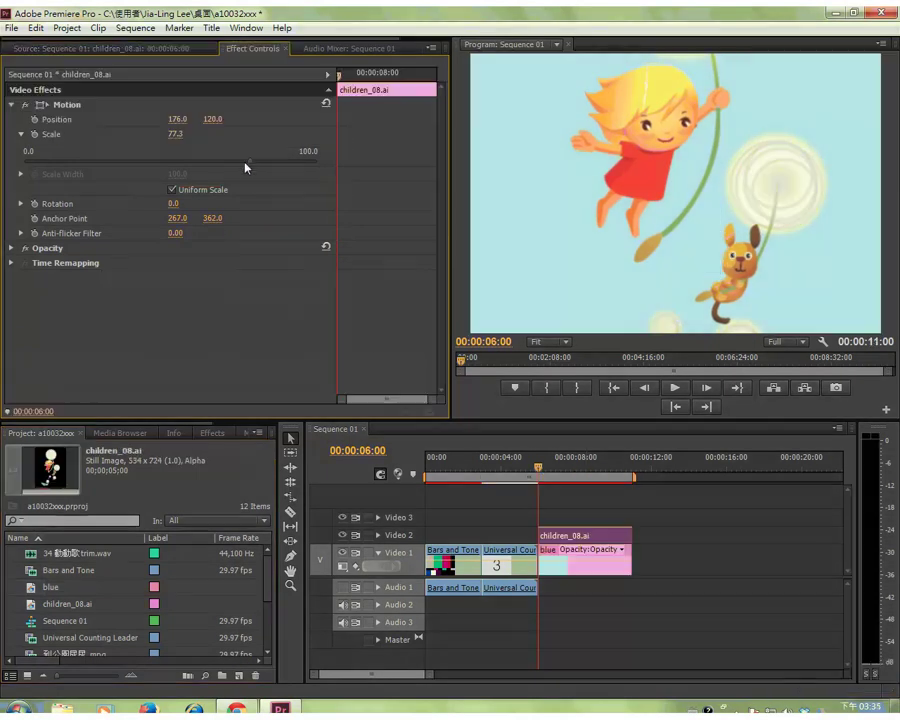
left_click_drag(215, 166, 205, 158)
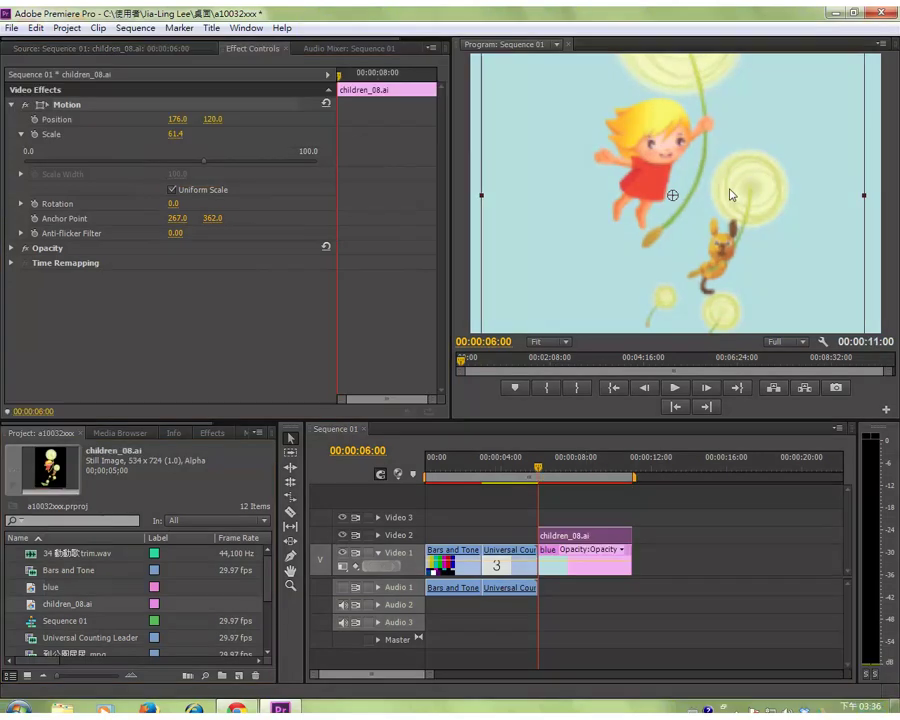
left_click_drag(726, 194, 651, 211)
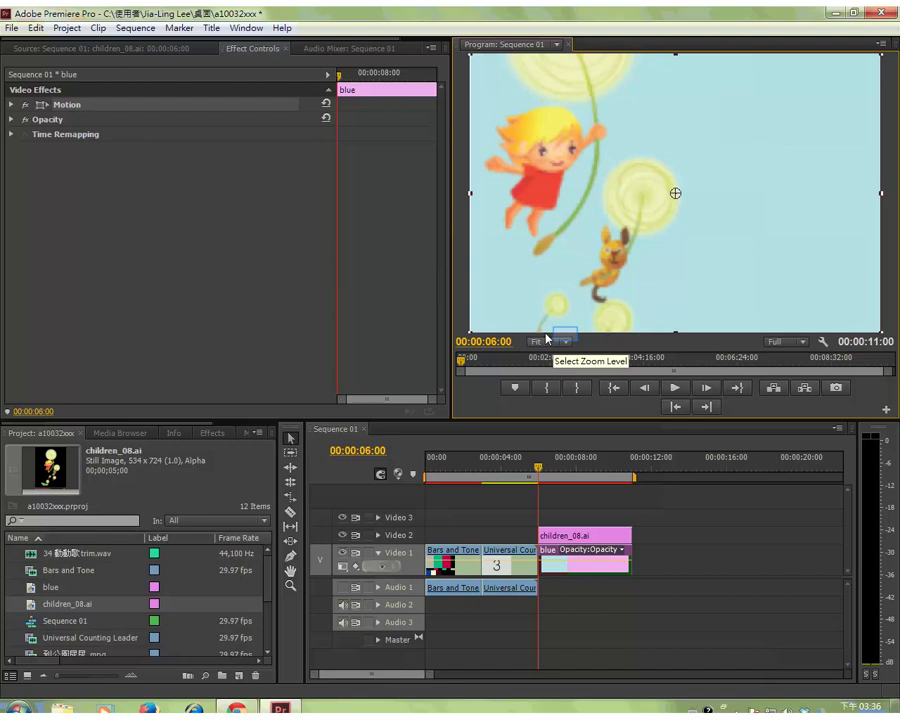
Step: Set the Program monitor to 100% zoom and Full resolution, check children_08.ai's placement, then deselect it
left_click(566, 341)
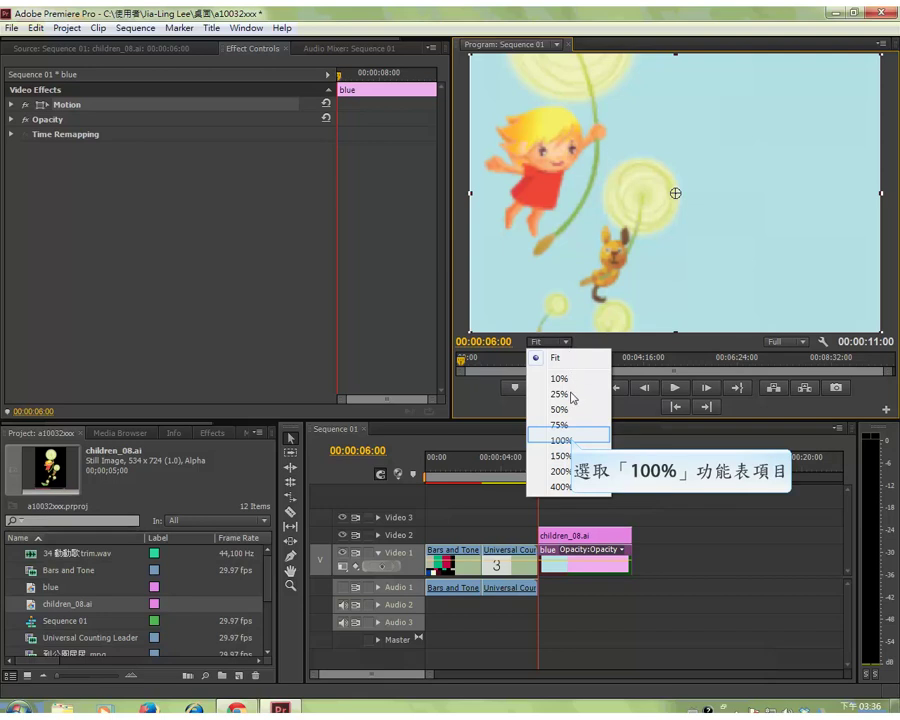
left_click(571, 437)
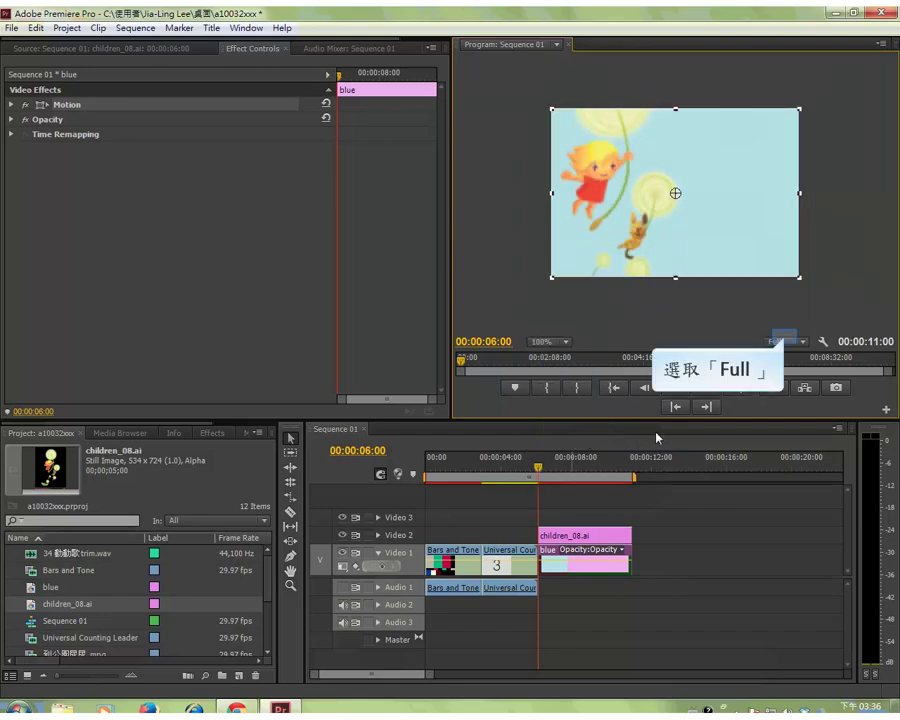
left_click(788, 340)
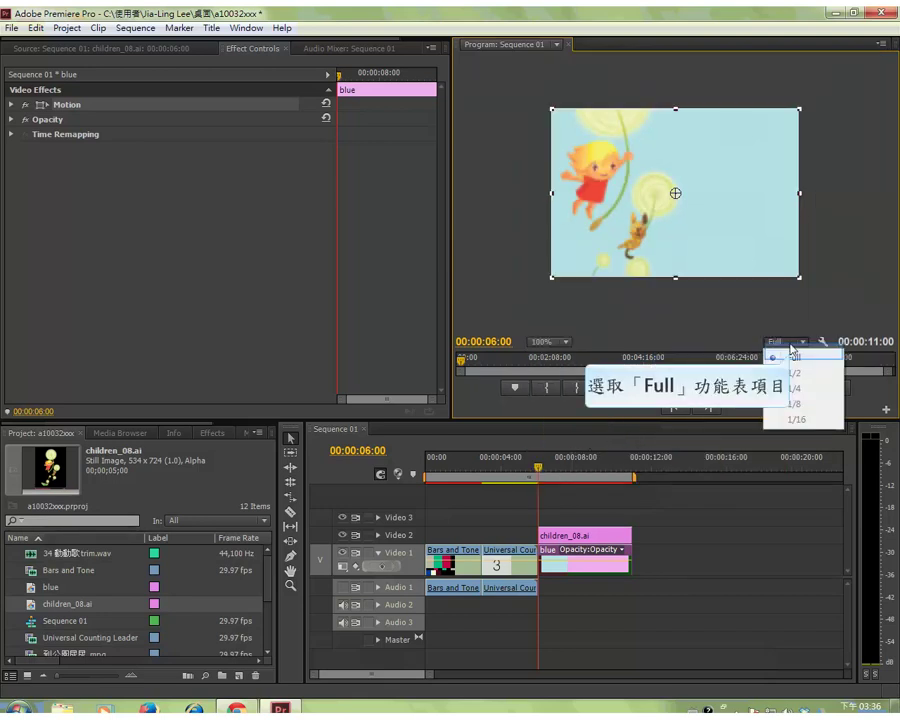
left_click(780, 350)
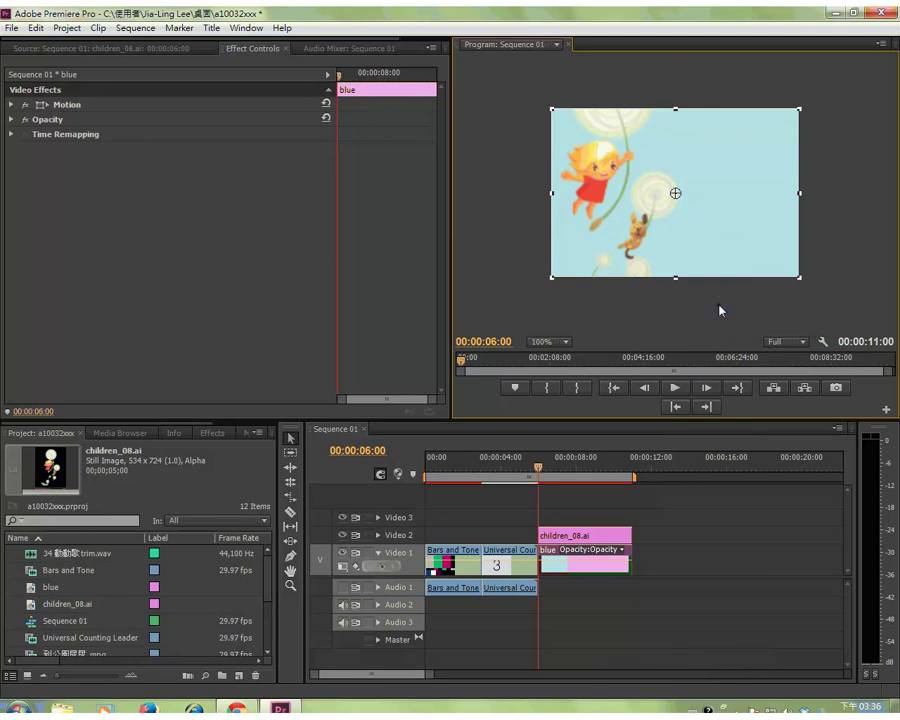
left_click(719, 311)
left_click(850, 248)
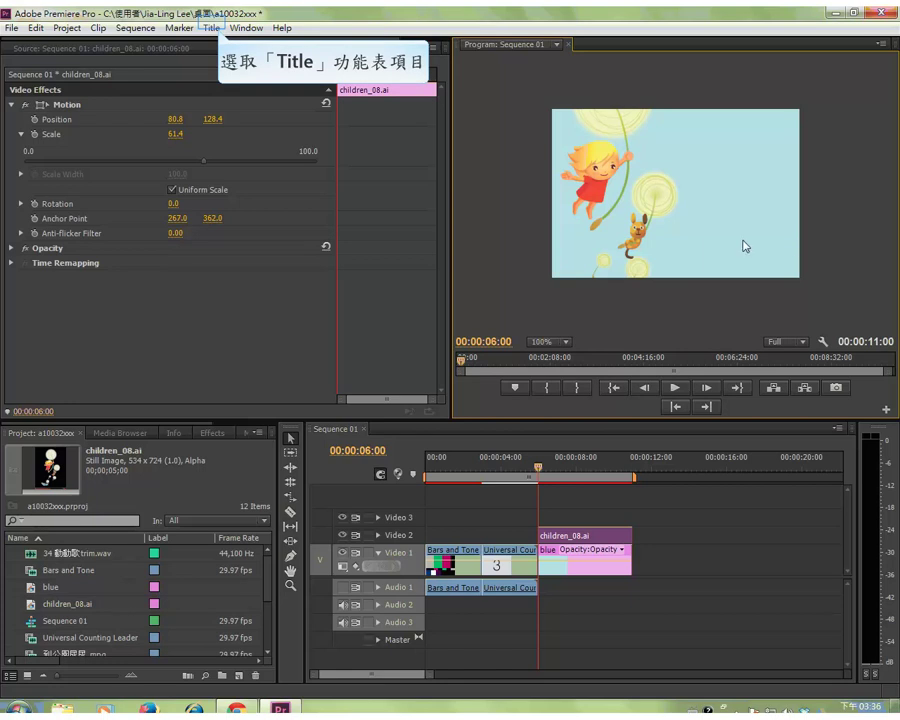
Step: Create a new Default Still title named Title 01
left_click(218, 30)
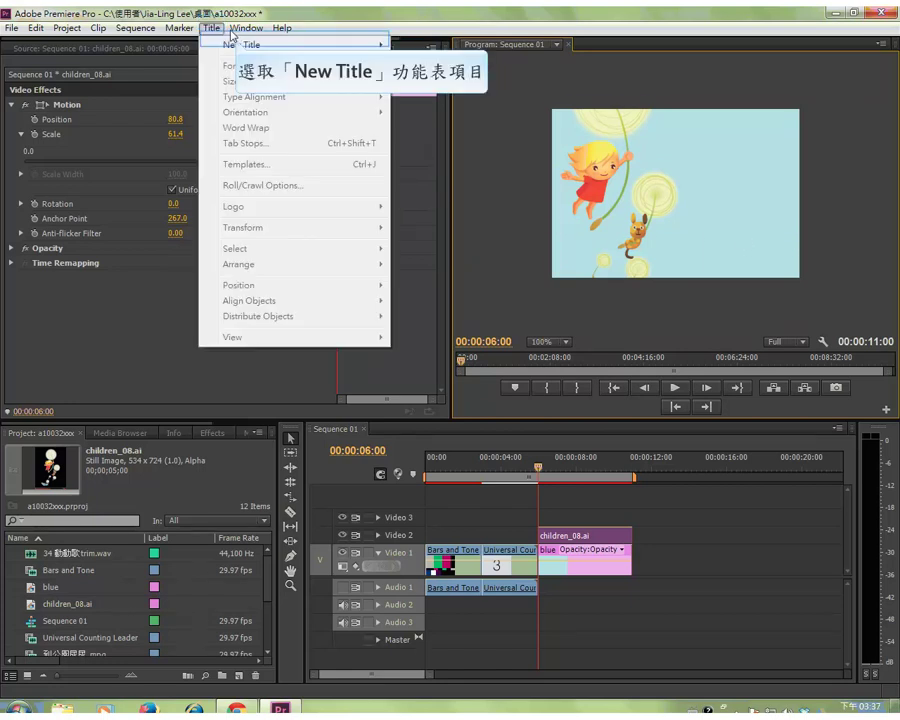
mouse_move(381, 44)
left_click(418, 43)
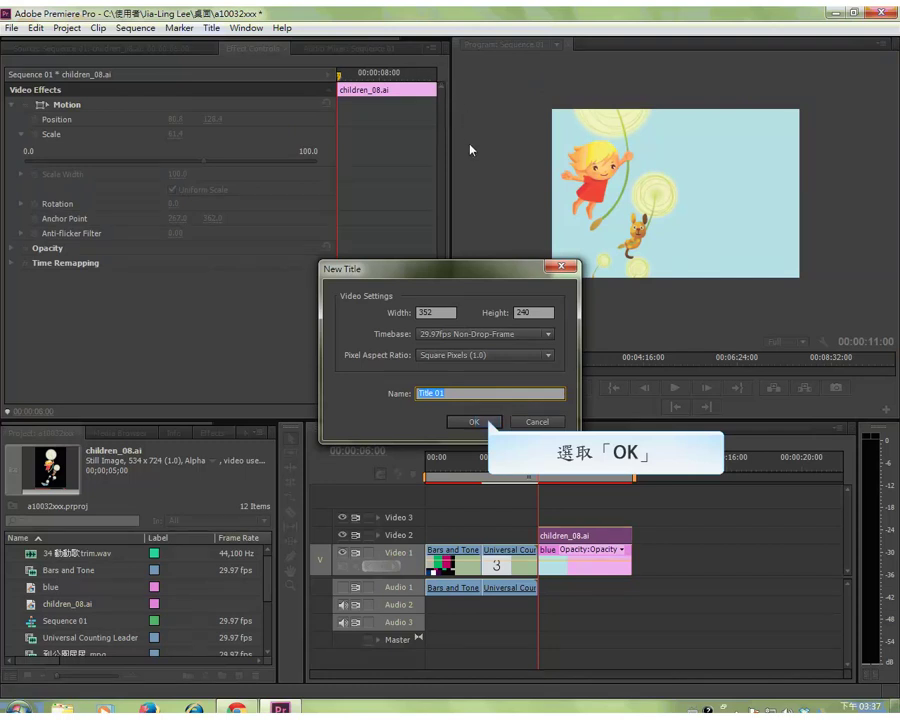
left_click(489, 421)
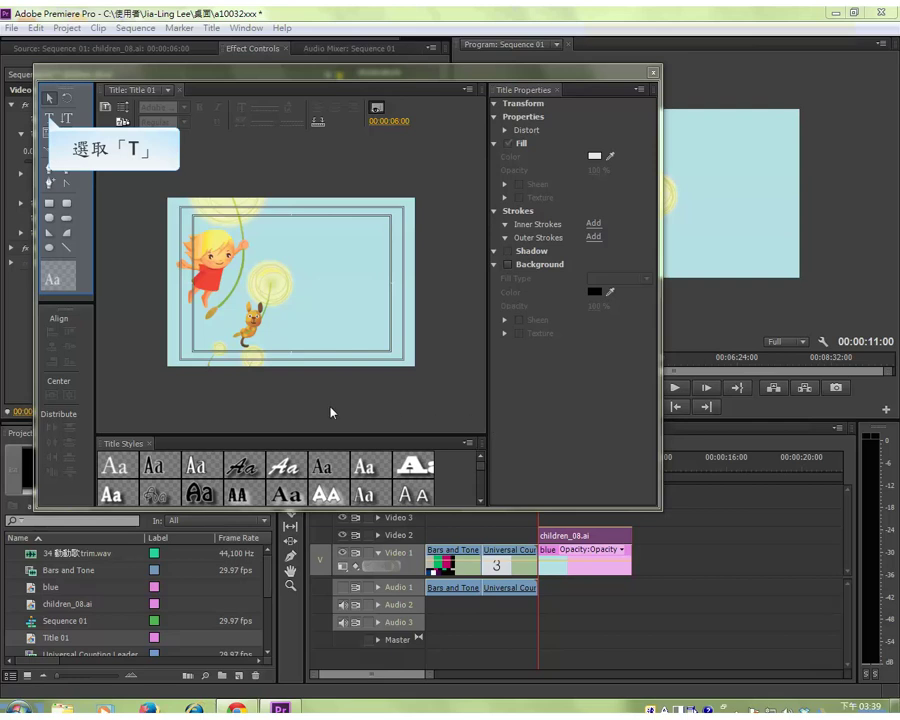
Step: Type ADog's in a new horizontal text box on the title canvas
left_click(49, 118)
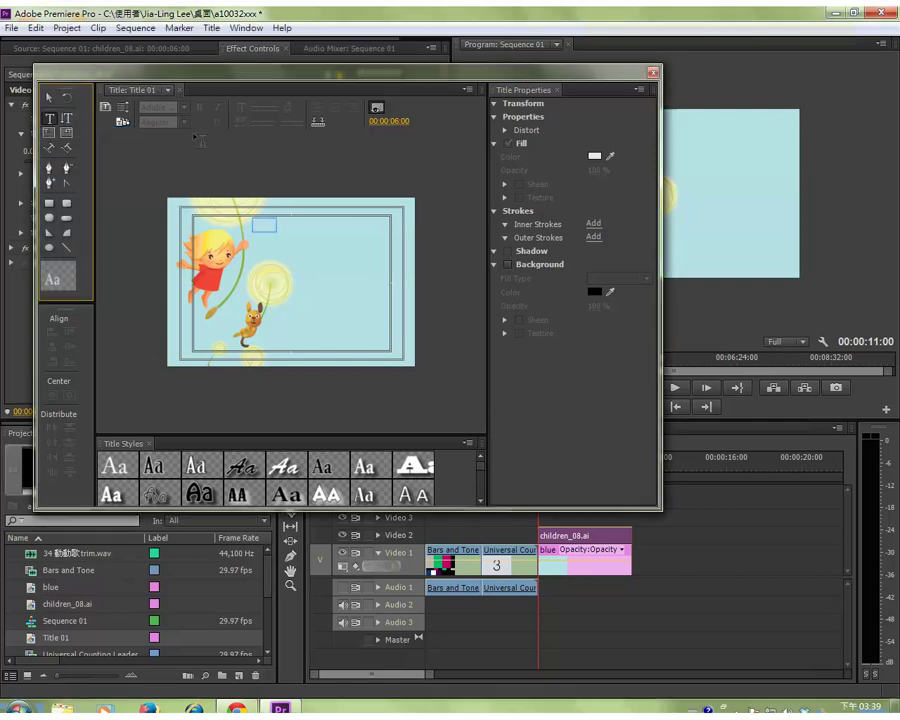
left_click(267, 228)
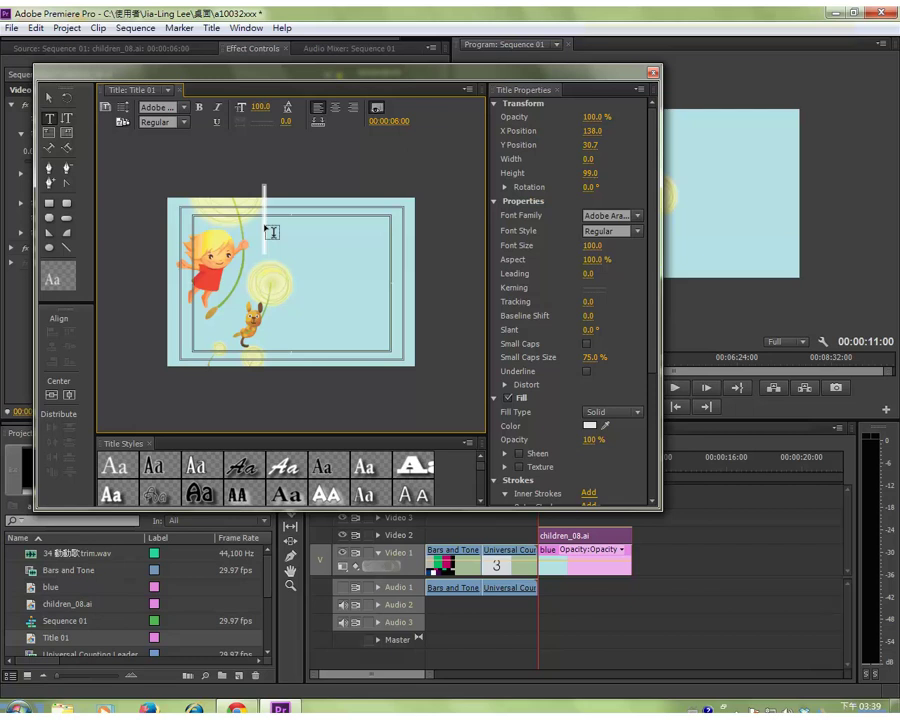
type("A")
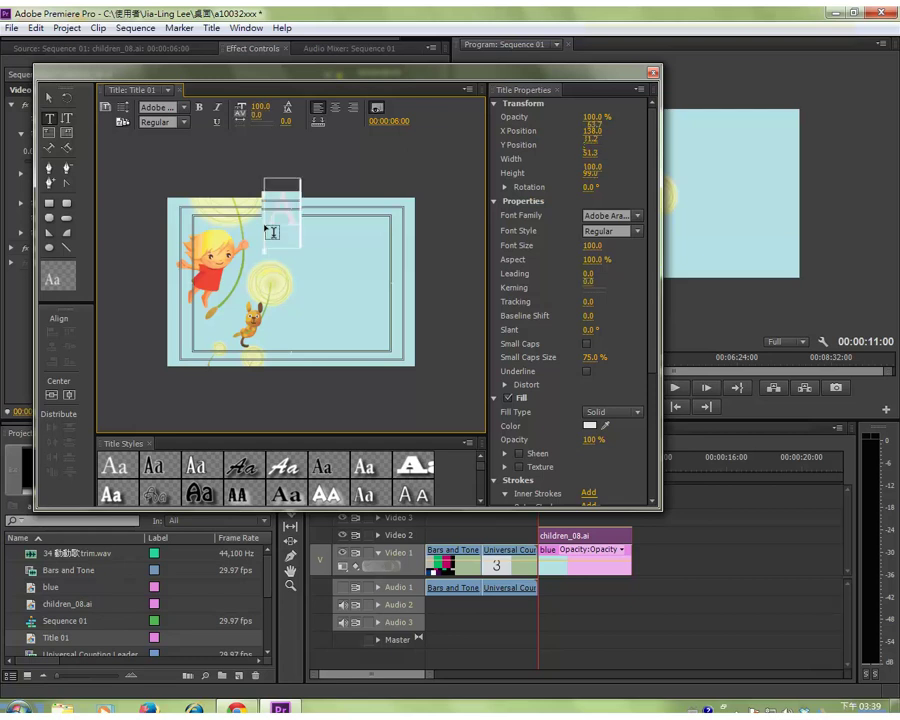
type("D")
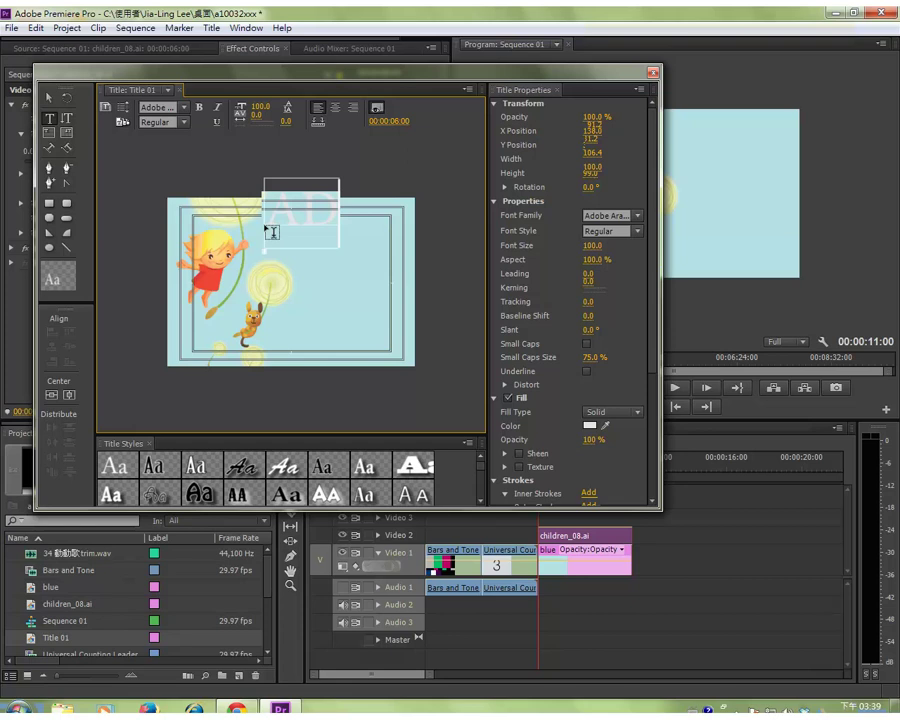
type("og")
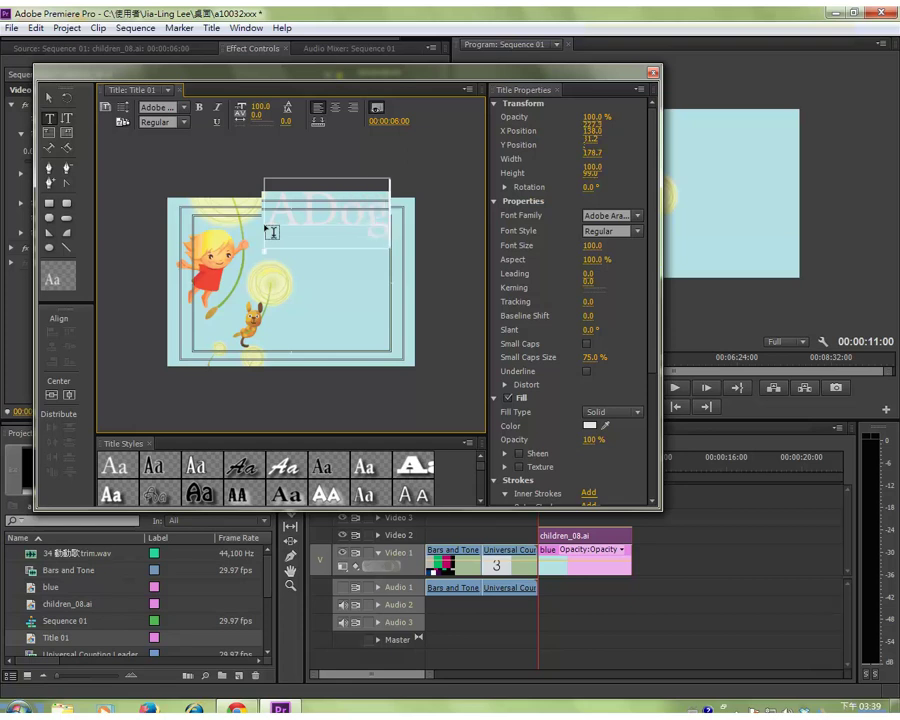
type("'")
type("s")
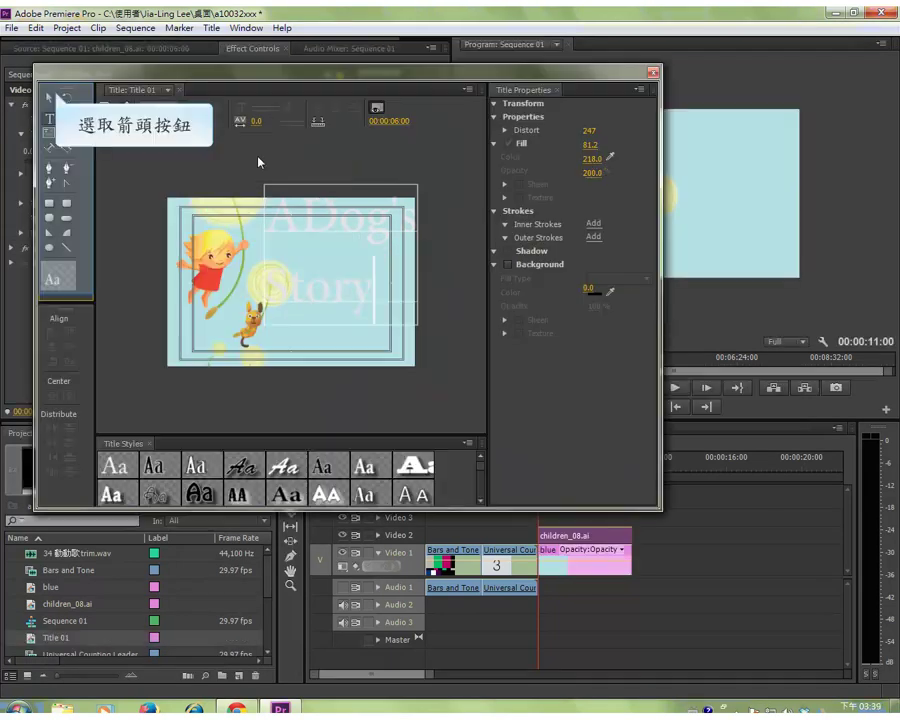
Step: Select the title text box and give it a dark blue fill colour
left_click(52, 97)
left_click(53, 97)
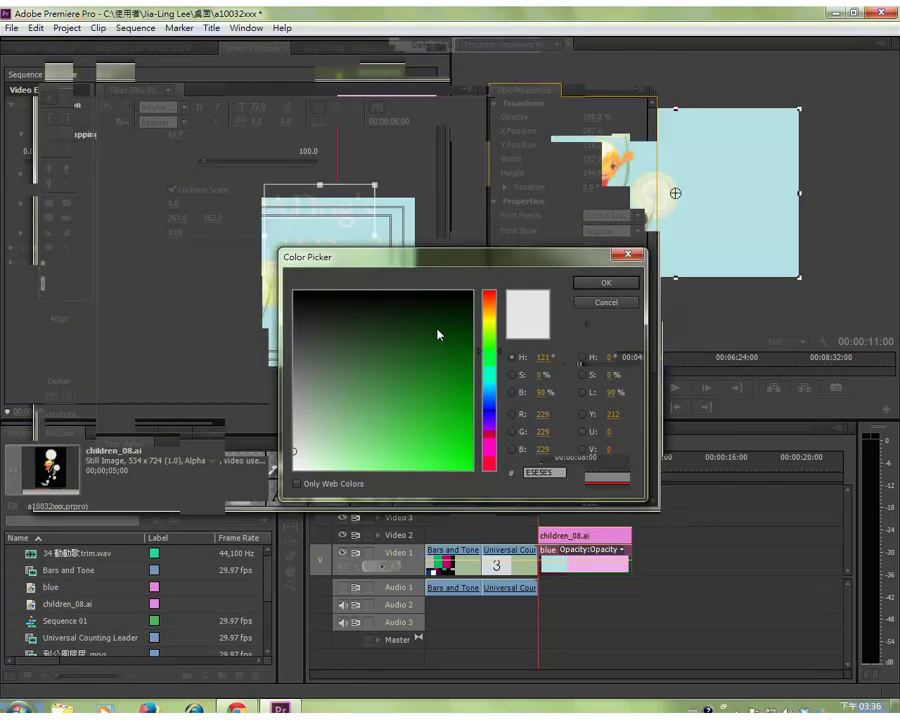
left_click(438, 333)
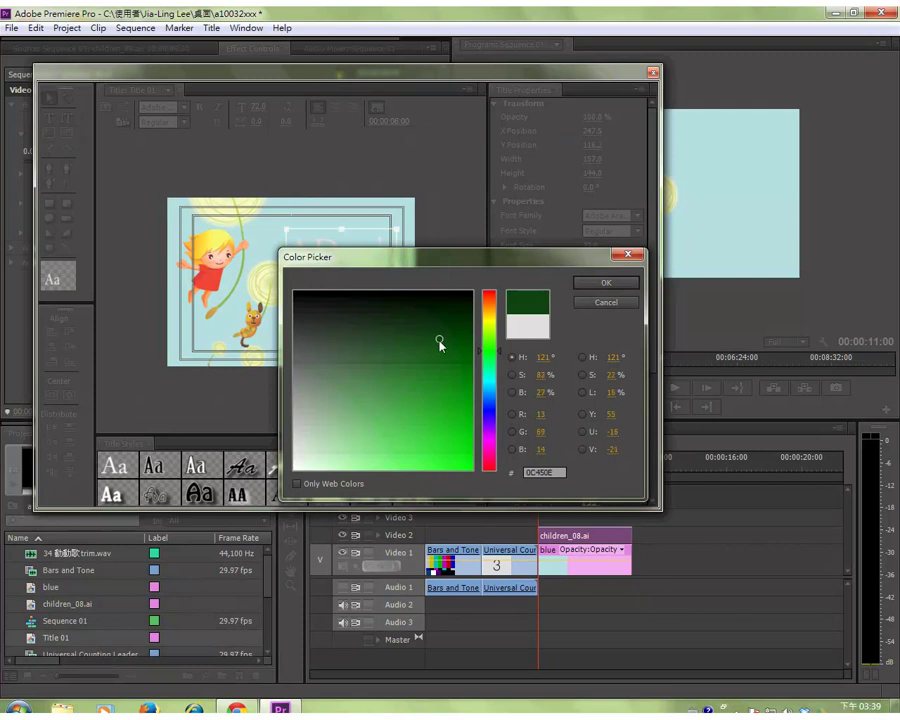
left_click_drag(440, 342, 451, 345)
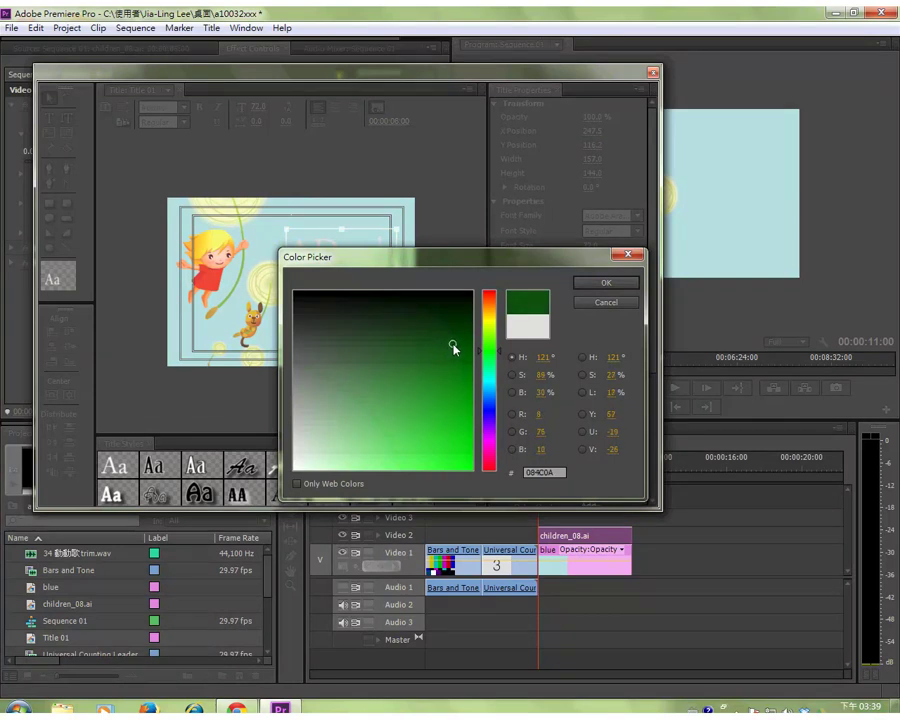
left_click(492, 395)
left_click(603, 282)
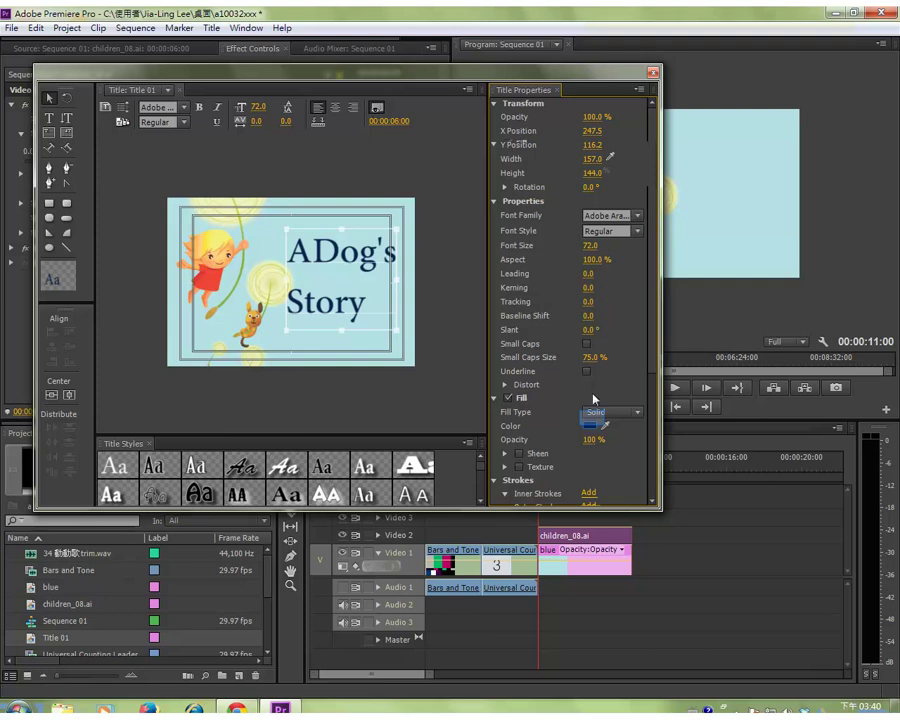
Step: Adjust the text fill to a slightly lighter navy blue, 09214C
left_click(592, 422)
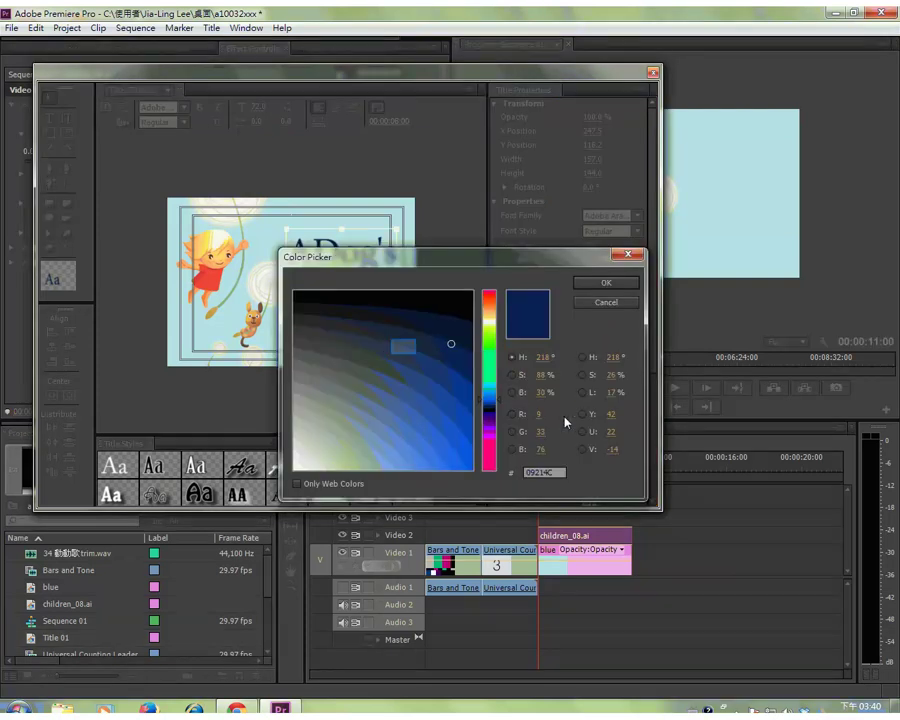
left_click(402, 352)
left_click(604, 280)
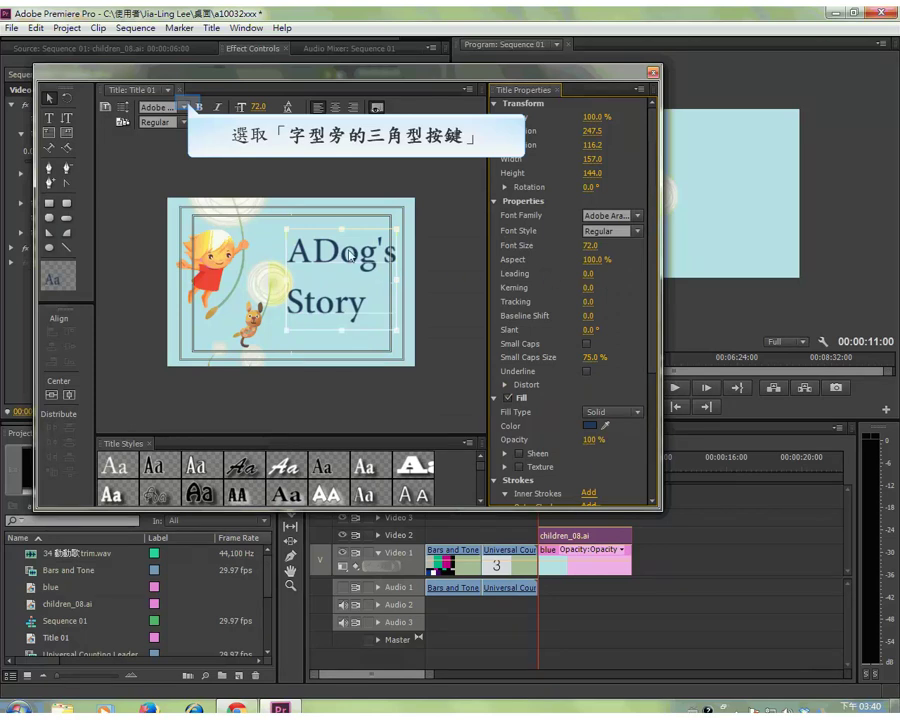
Step: Set the title text to Aharoni Bold size 50 and move it to X 232.7, Y 75.2
left_click(185, 107)
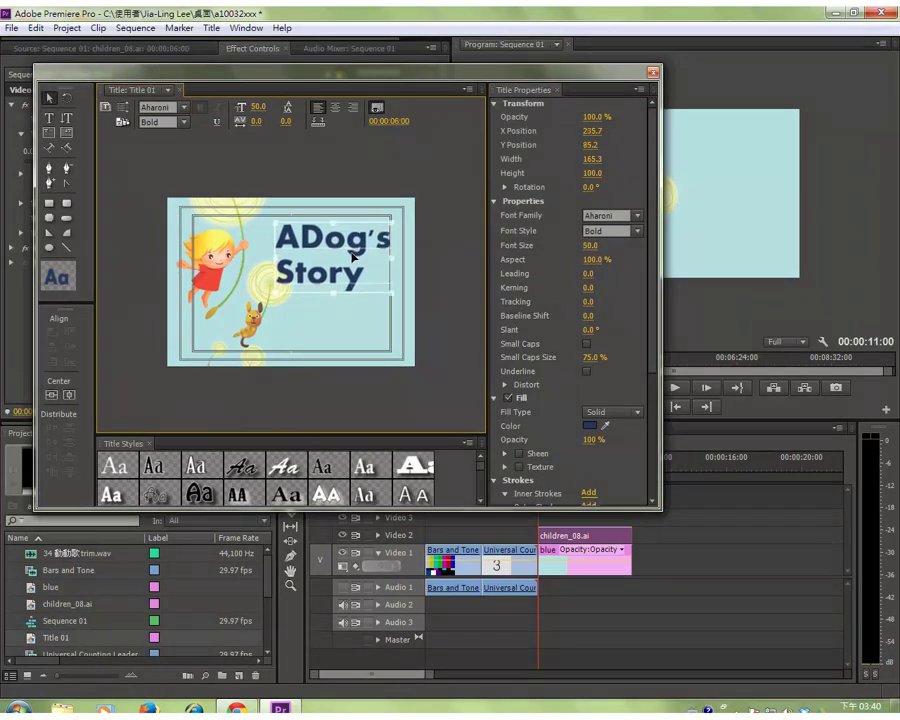
left_click_drag(360, 254, 400, 322)
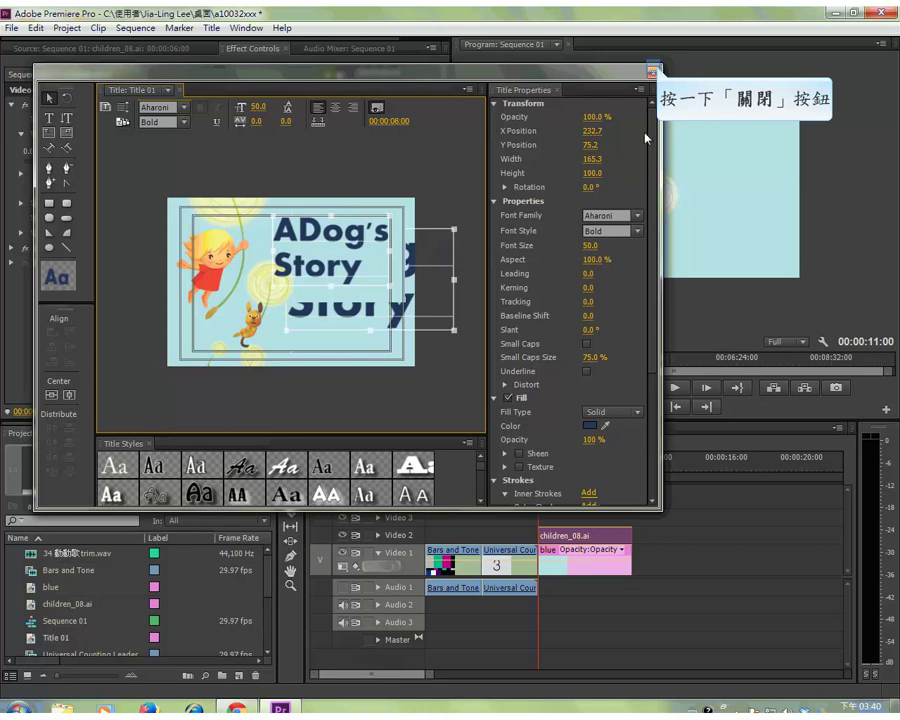
Step: Put Title 01 on Video 3 at 6 seconds above the illustration
left_click(651, 71)
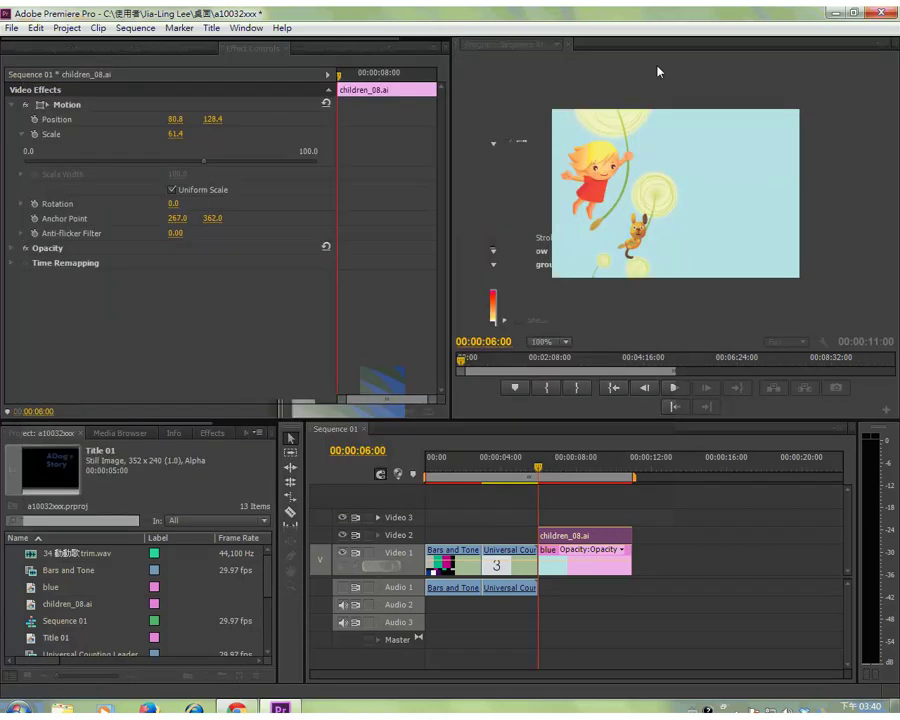
left_click_drag(40, 468, 550, 527)
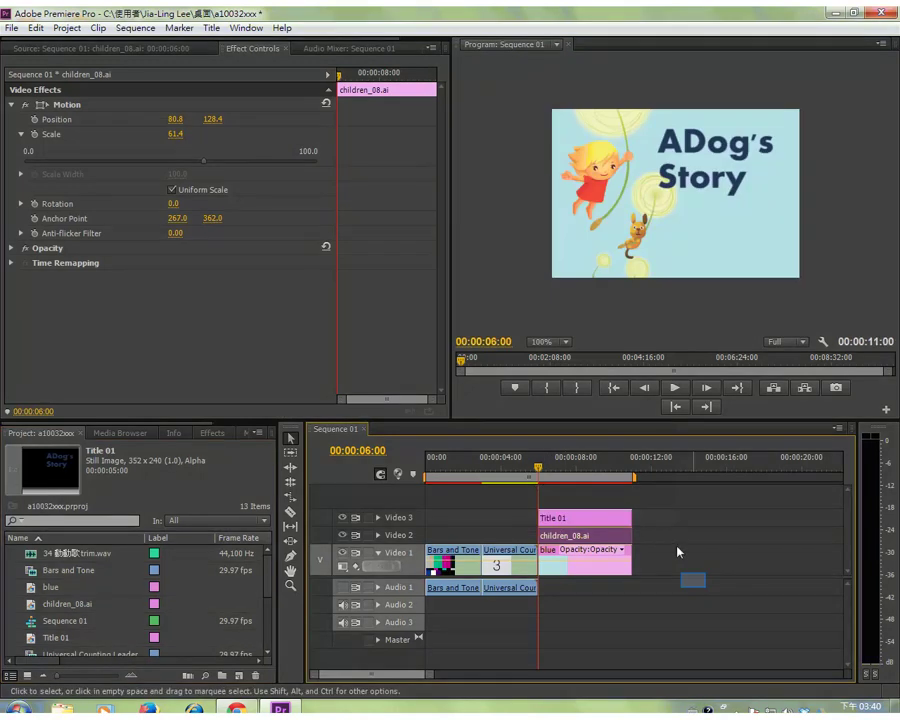
left_click(693, 583)
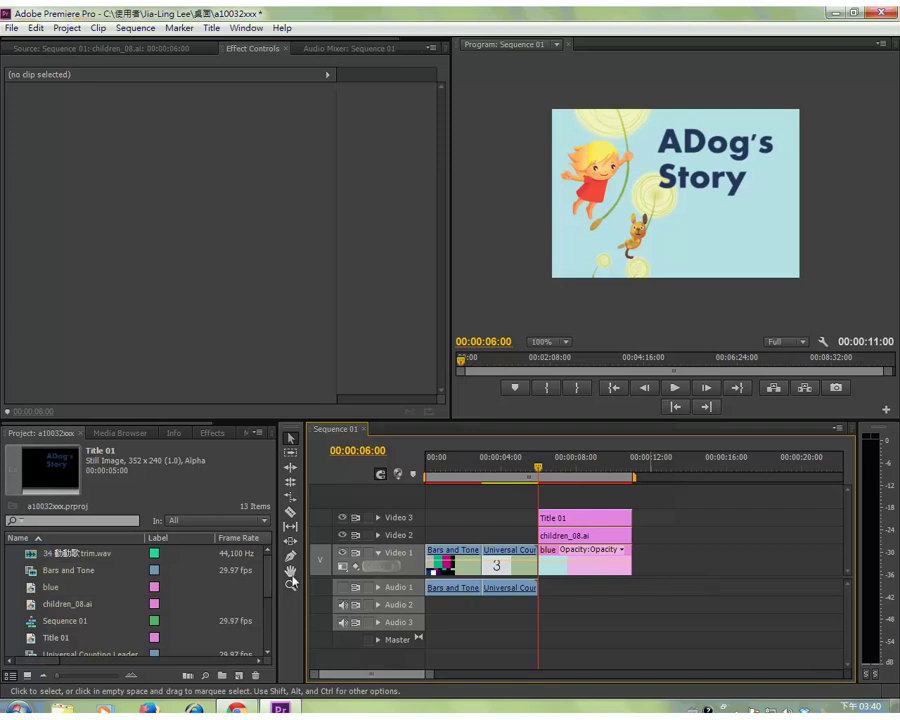
Step: Add 34 動動歌trim.wav to Audio 1 after the countdown and expand the track
left_click(40, 553)
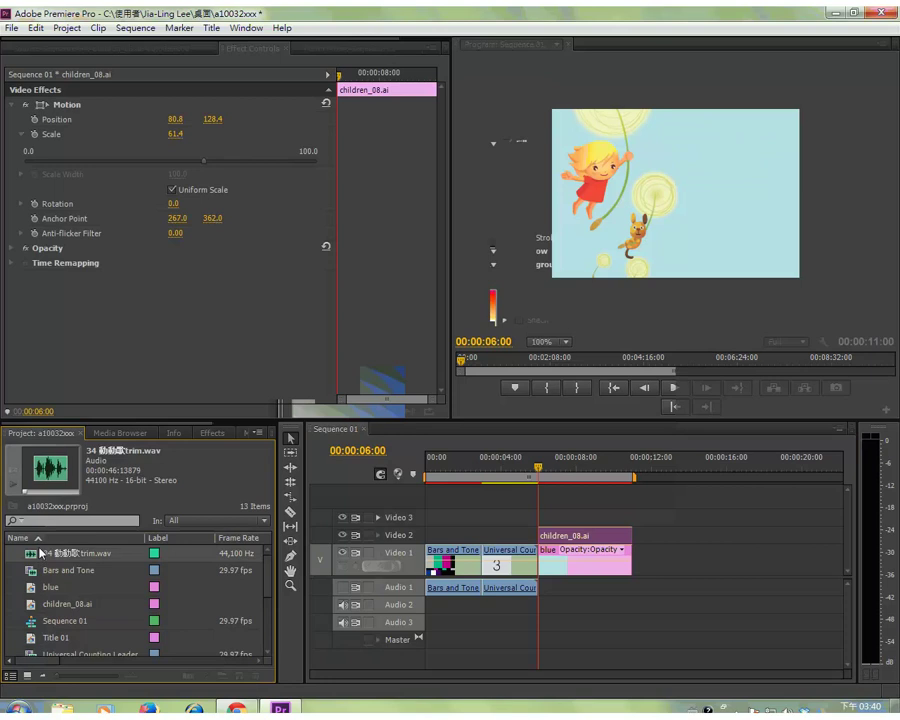
mouse_move(40, 552)
left_mouse_down()
mouse_move(617, 597)
mouse_move(636, 590)
mouse_move(545, 599)
mouse_move(547, 591)
left_mouse_up()
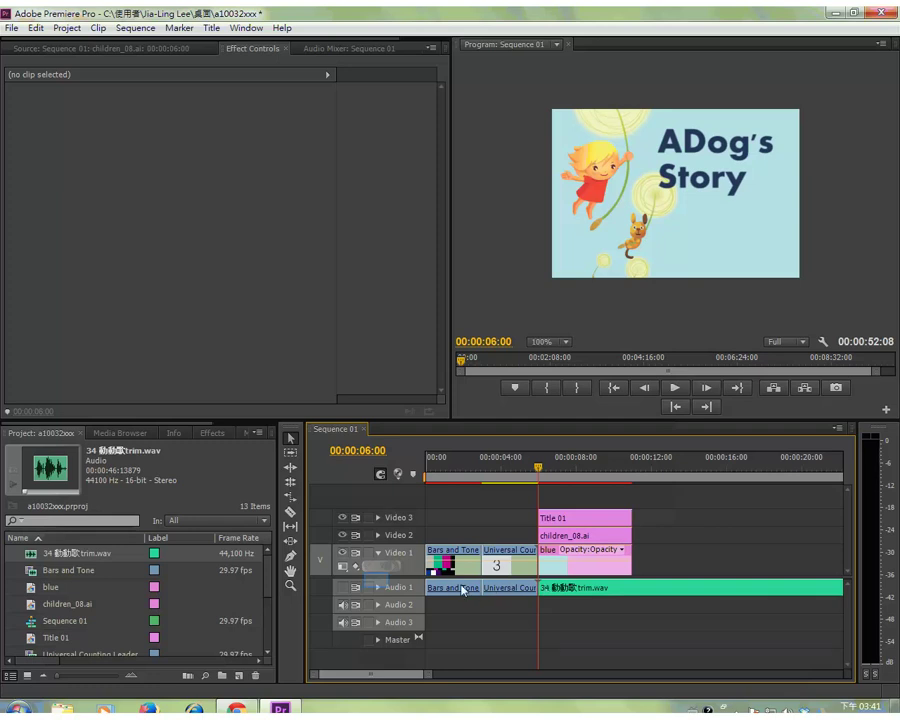
left_click(378, 586)
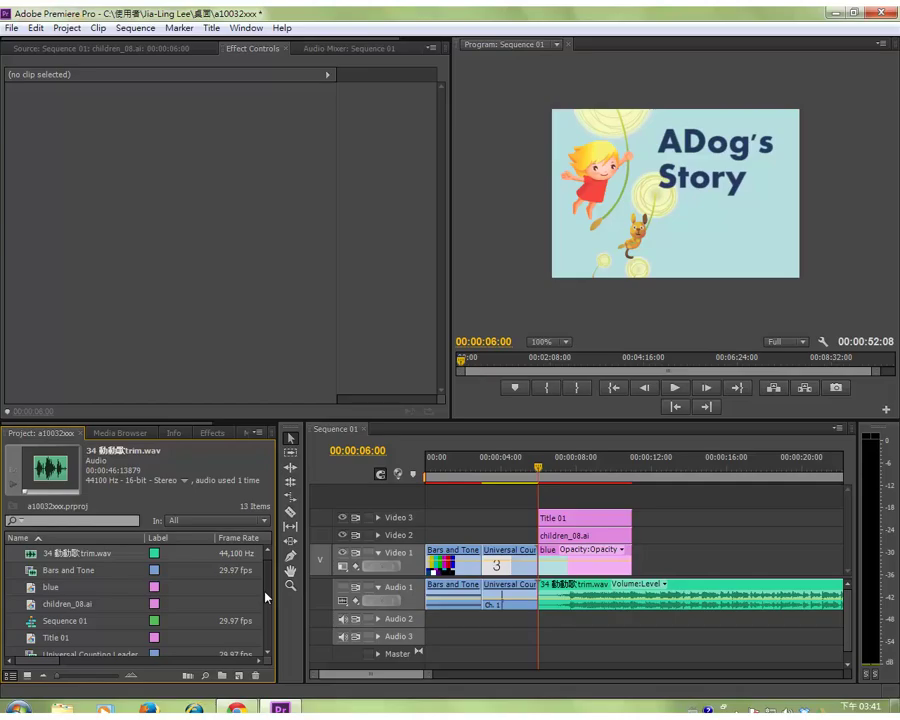
left_click_drag(267, 598, 267, 622)
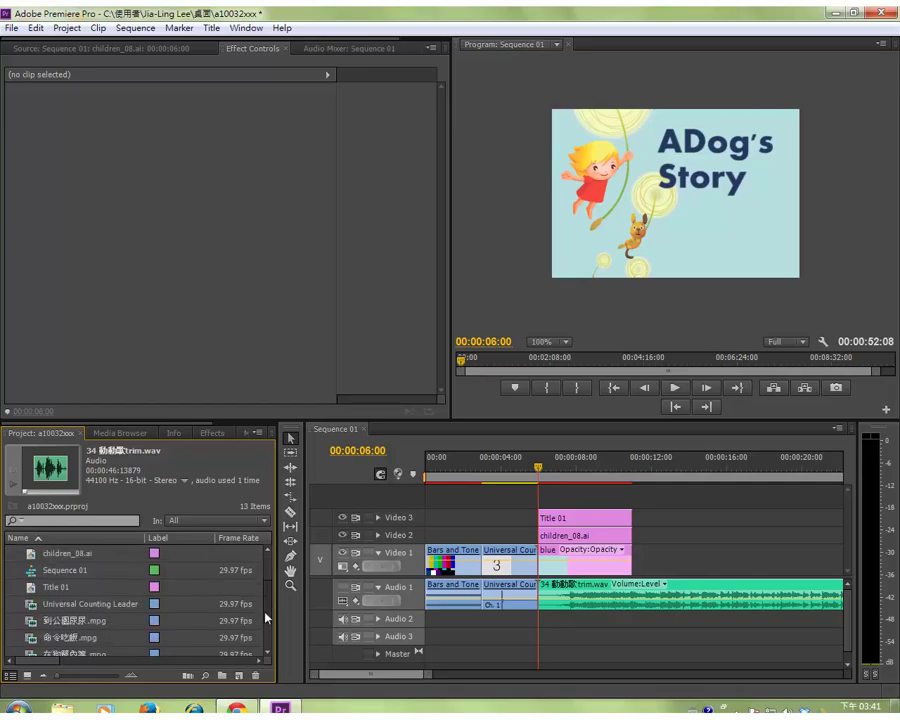
Step: Load the 在狗籠內等.mpg dog clip in the Source Monitor and preview it with sound muted
scroll(267, 624, "down", 1)
scroll(267, 625, "down", 1)
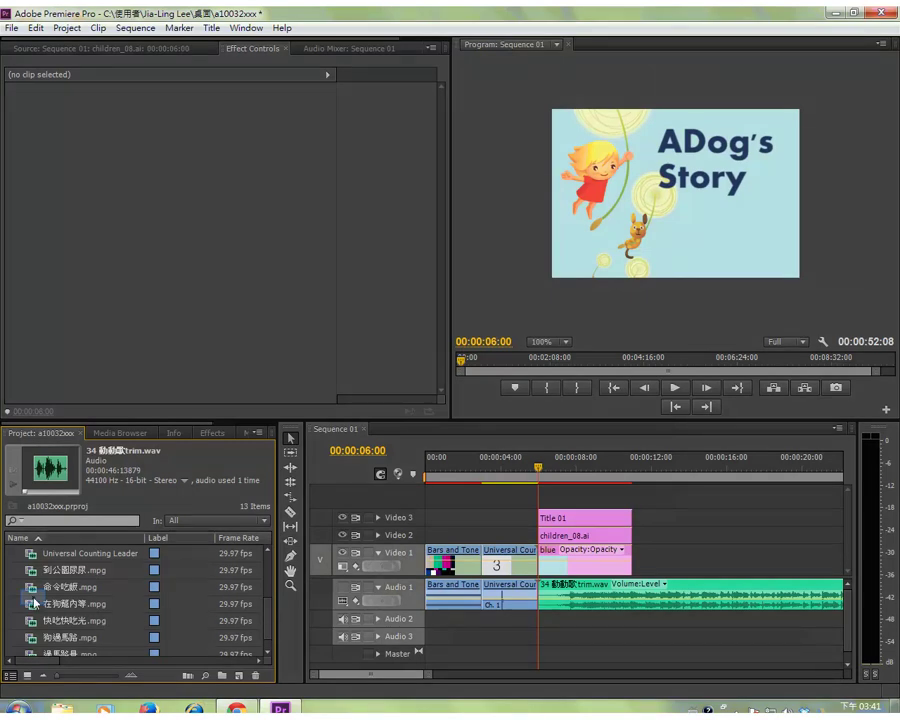
double_click(35, 603)
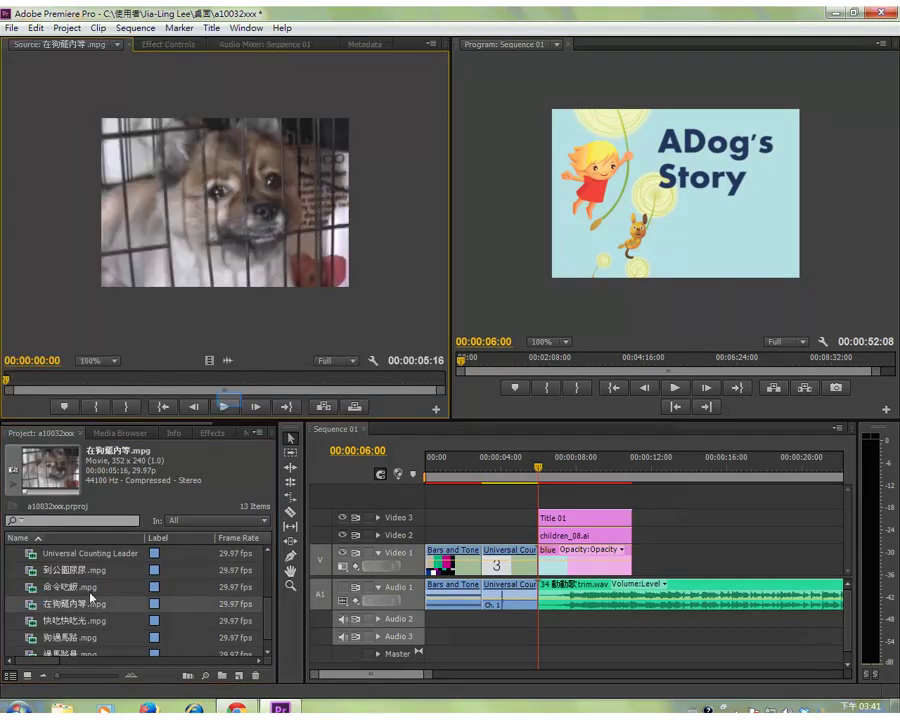
left_click(229, 406)
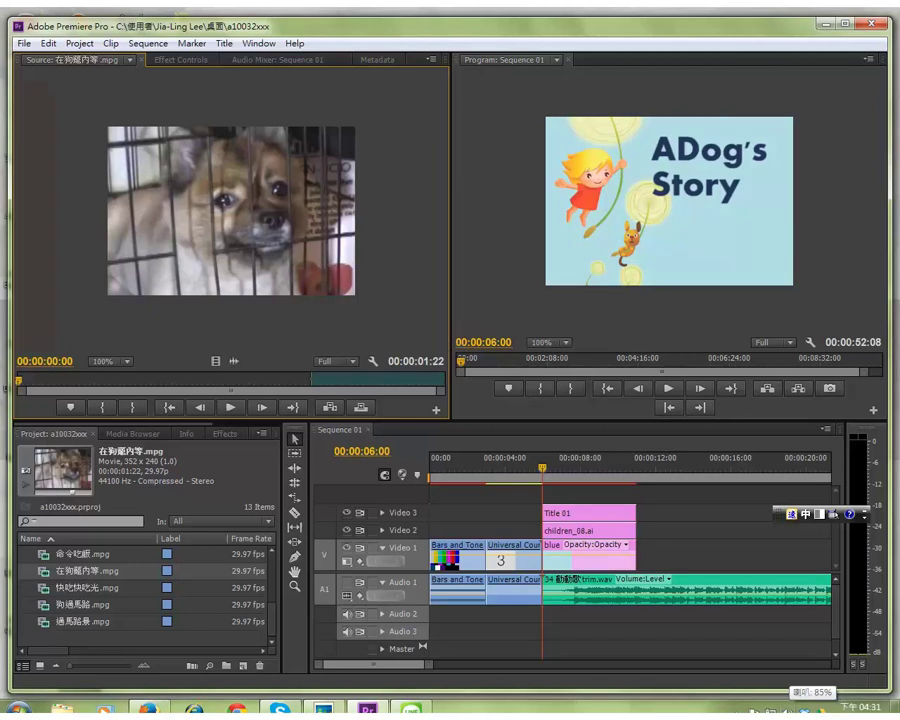
left_click(812, 708)
left_click(789, 629)
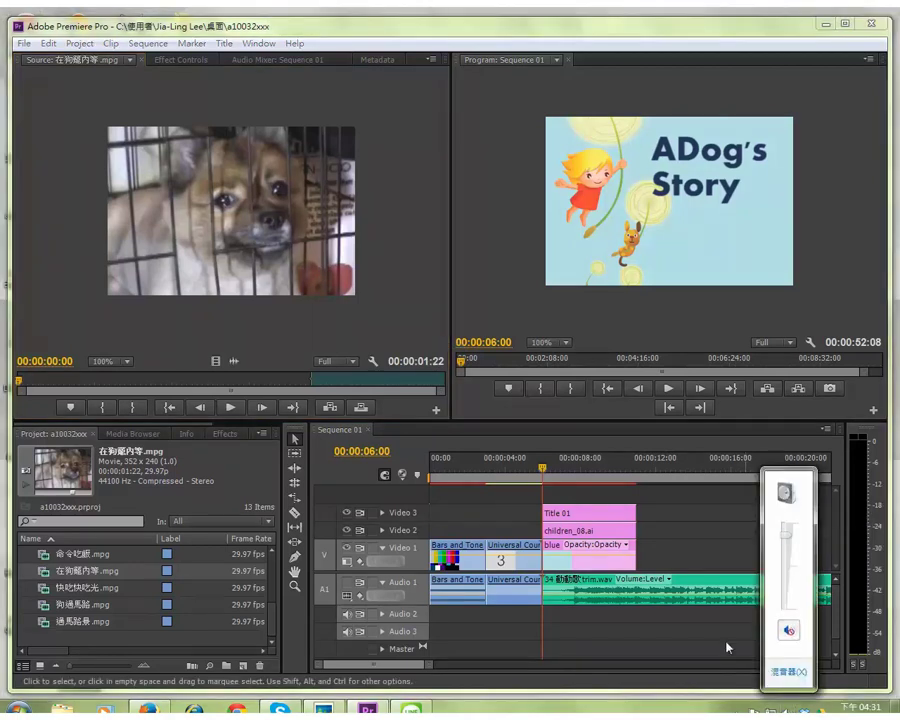
left_click_drag(22, 384, 70, 380)
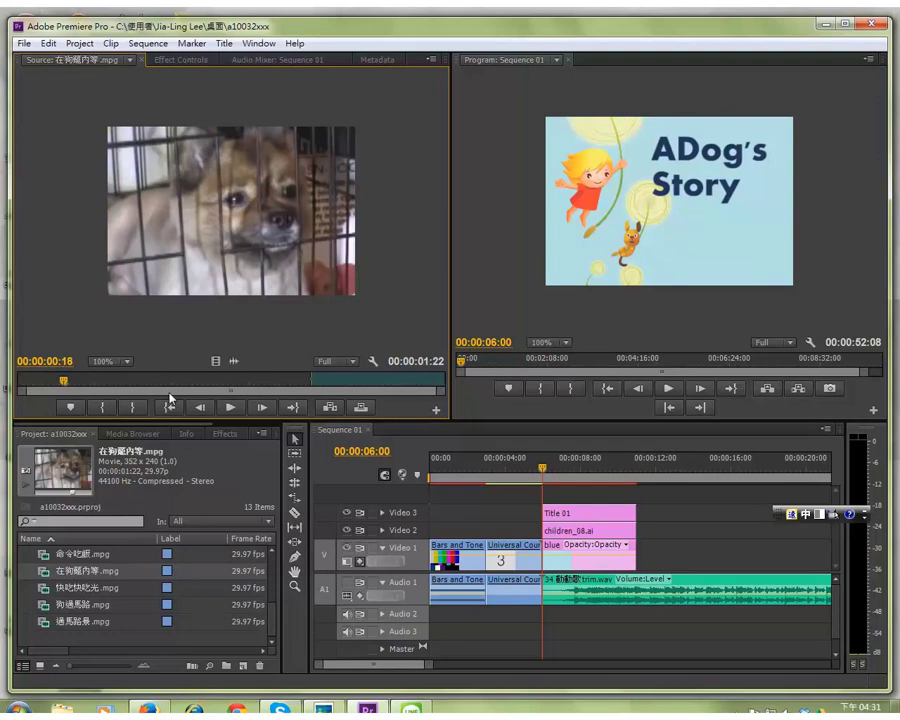
Step: Clear the old marks, then mark In at 00:00:00:18 and Out at 00:00:04:25
key("ctrl+shift+i")
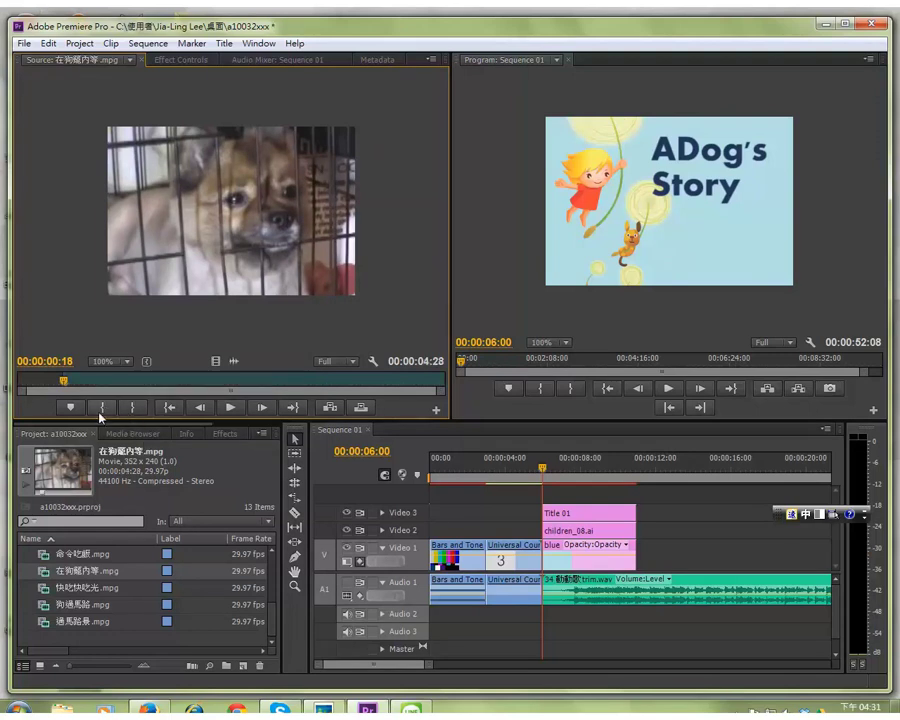
left_click(103, 408)
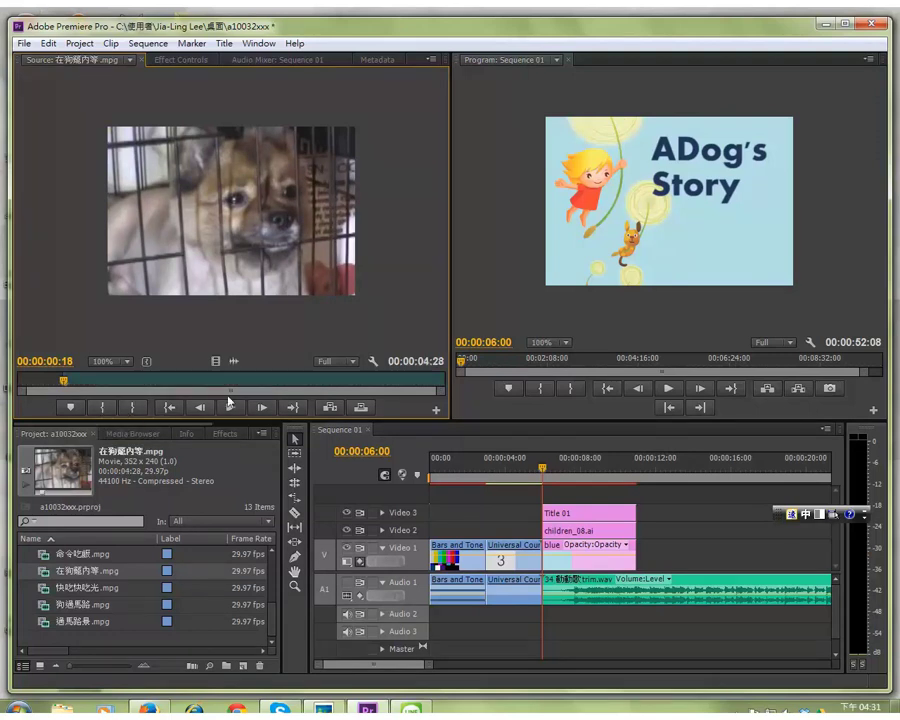
left_click(347, 380)
left_click_drag(347, 383, 404, 384)
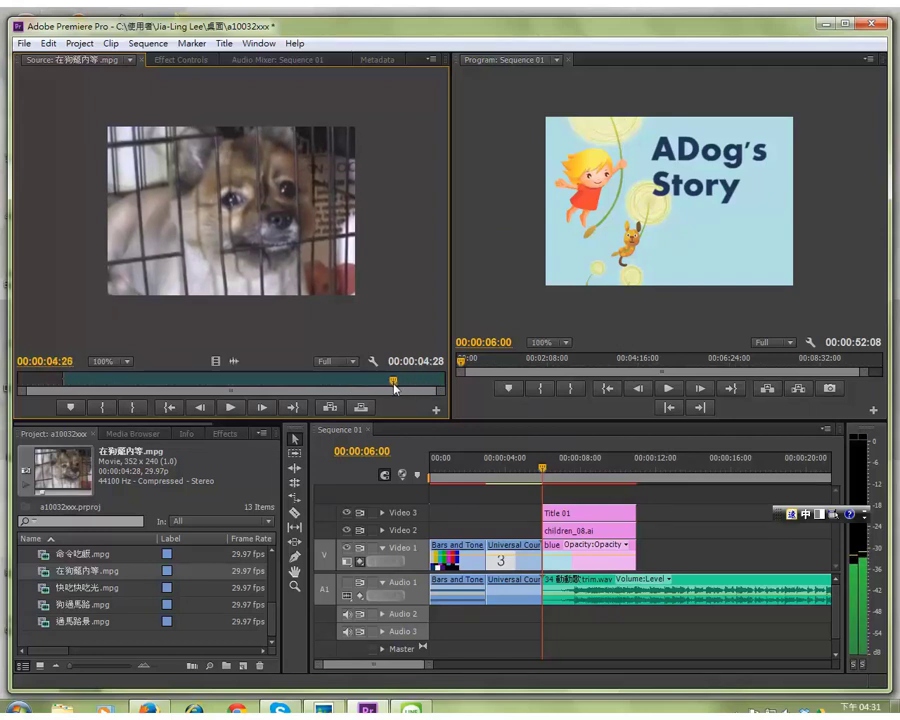
left_click_drag(405, 384, 390, 384)
left_click(132, 407)
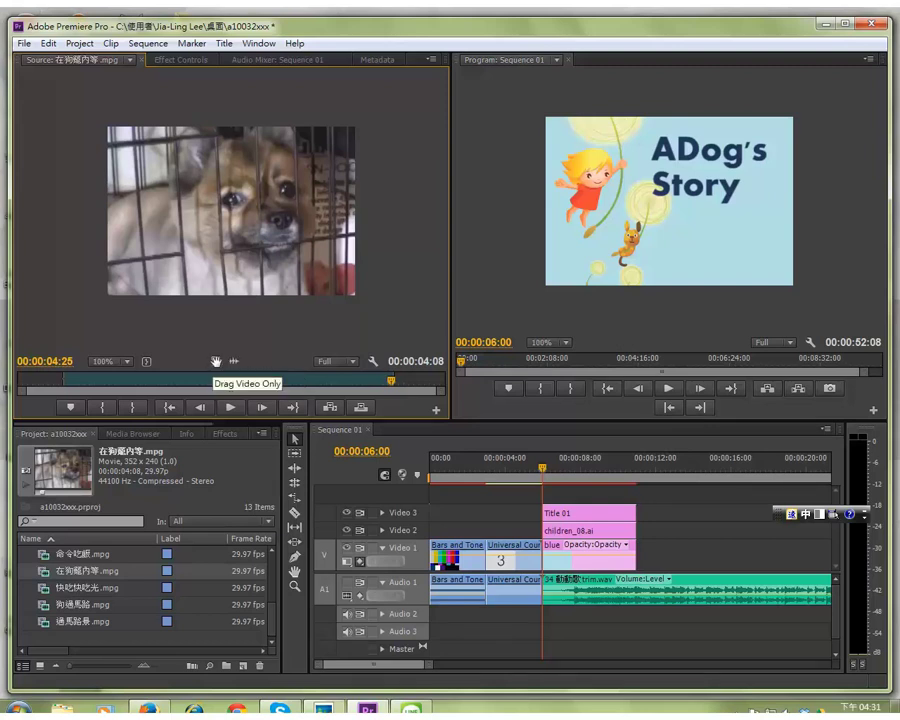
Step: Drop only the trimmed dog clip's video onto Video 1 after the blue matte and play it back
left_click_drag(215, 361, 655, 556)
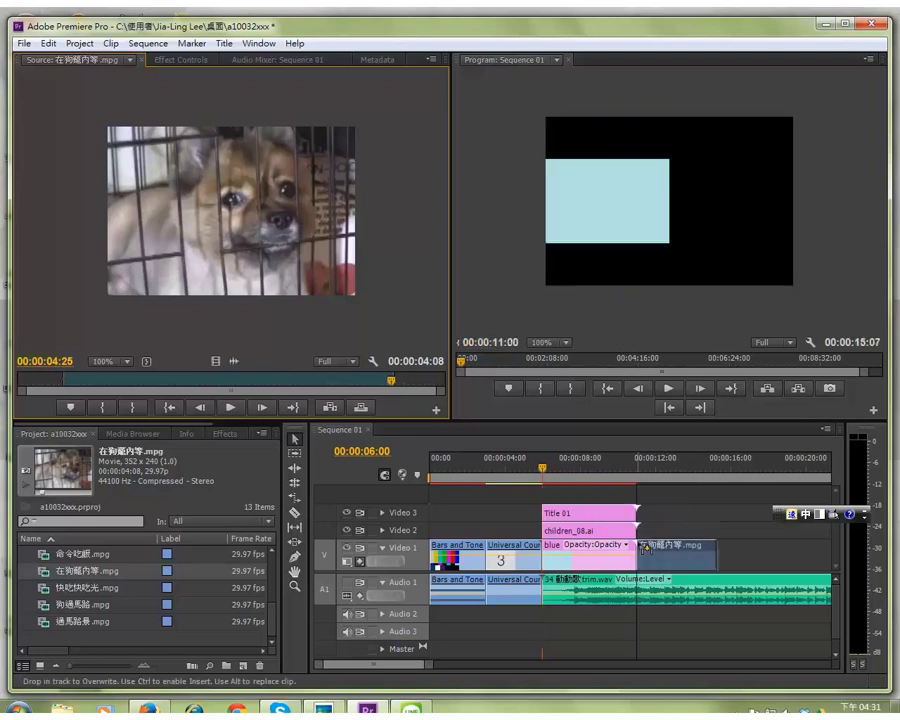
left_click(633, 466)
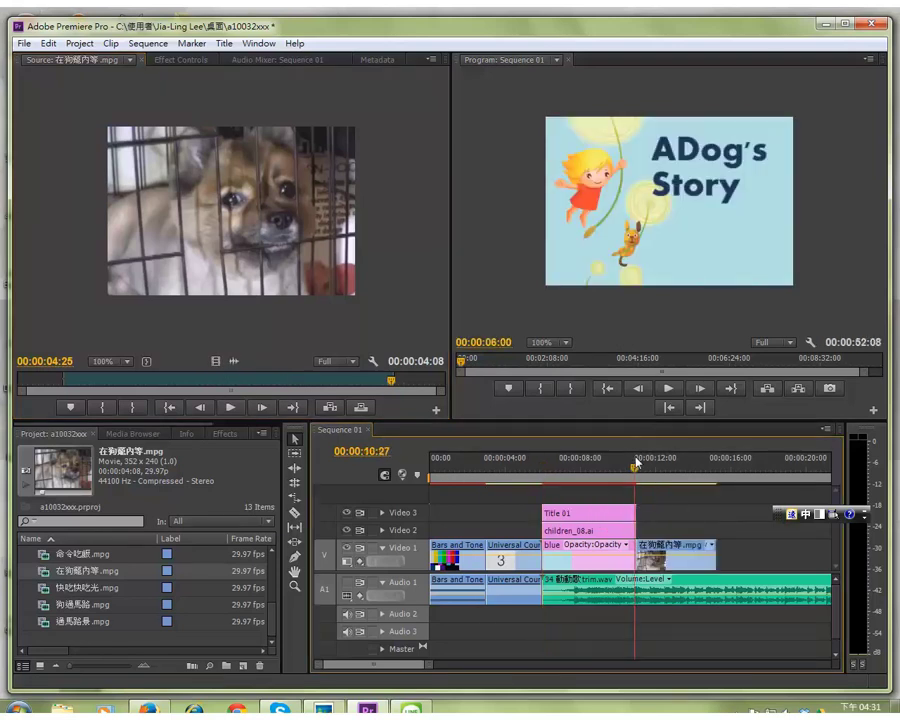
left_click(668, 389)
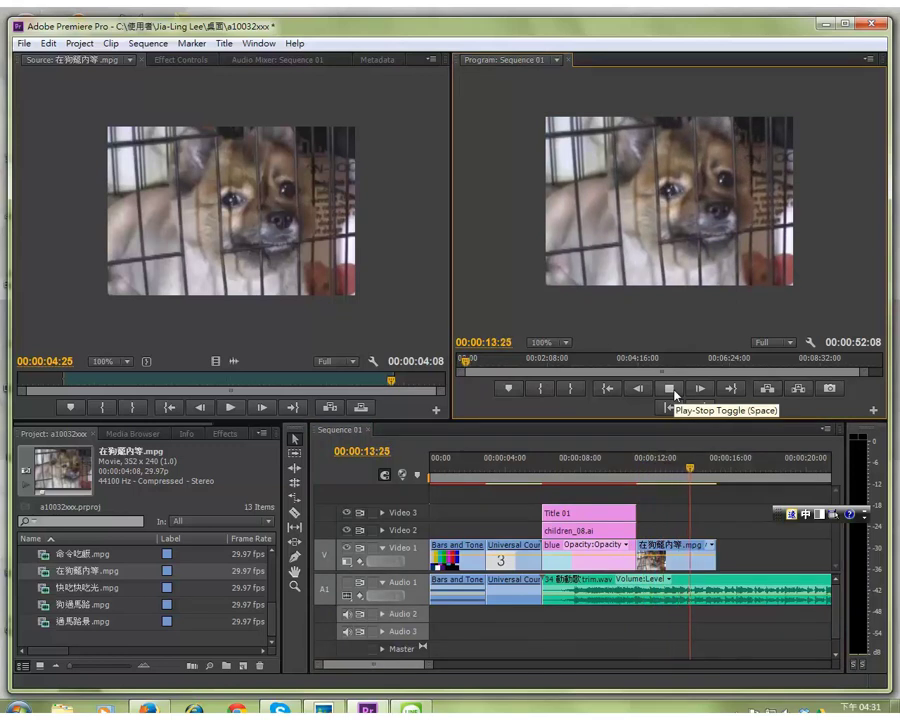
left_click(668, 389)
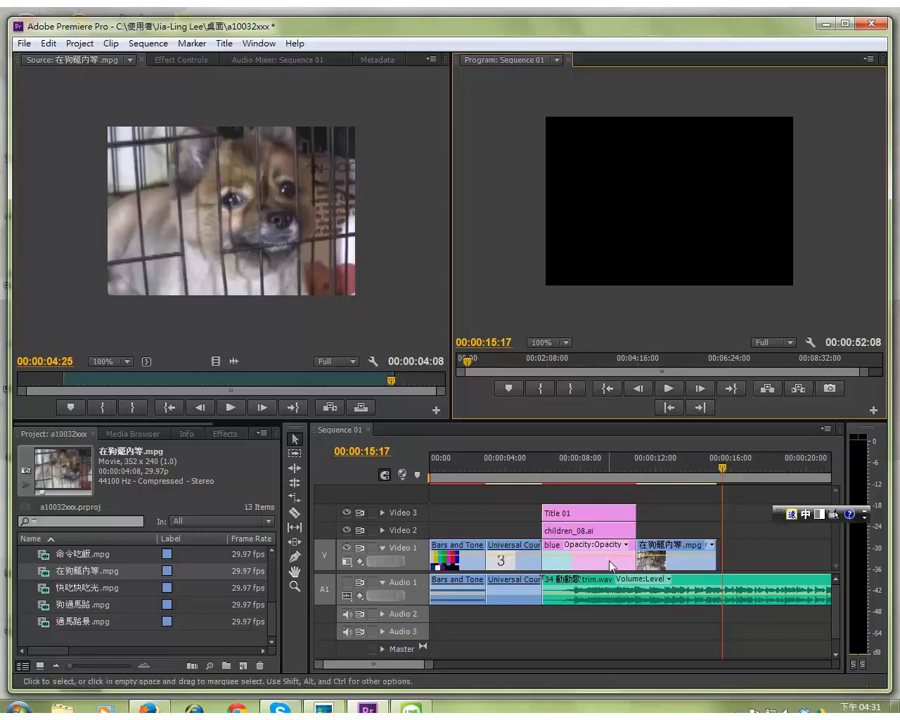
left_click(529, 463)
left_click(673, 390)
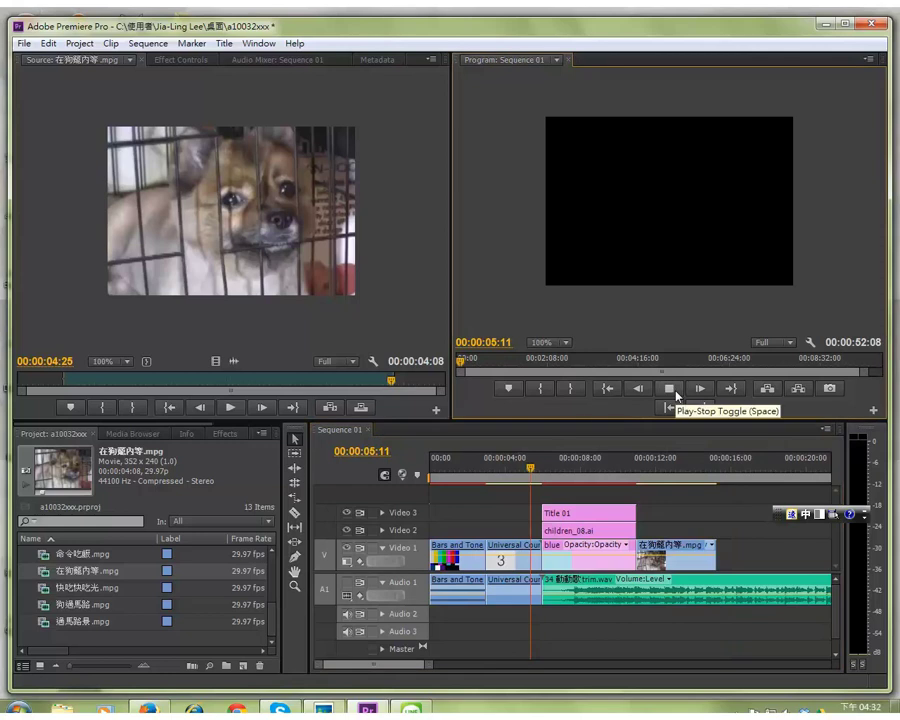
left_click(674, 390)
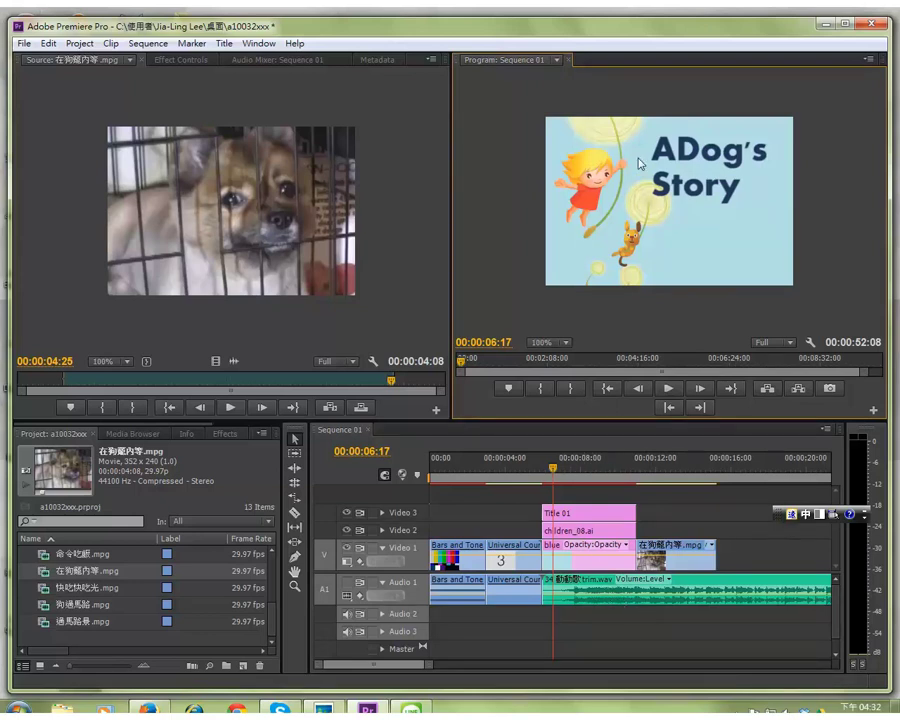
Step: Apply Dip to Black from Video Transitions > Dissolve to the start of Title 01
left_click(224, 434)
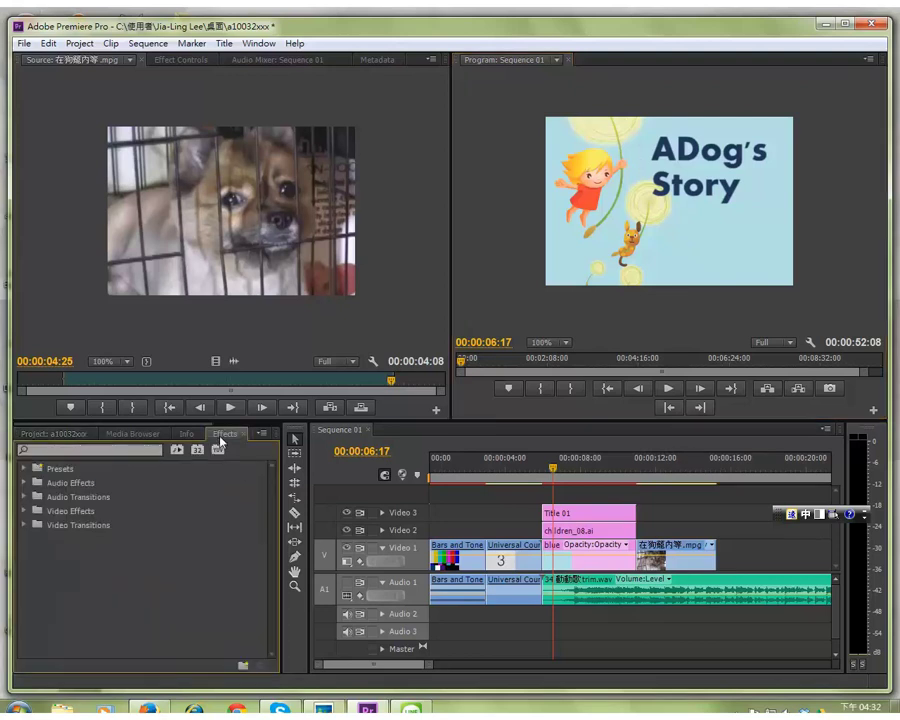
left_click(24, 525)
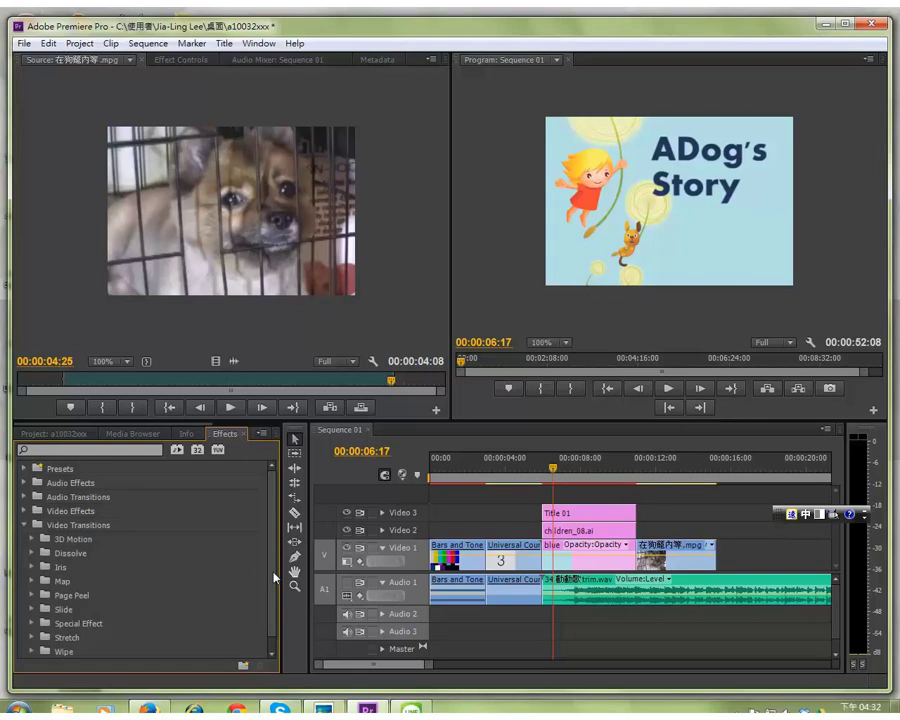
scroll(273, 594, "down", 1)
left_click(34, 540)
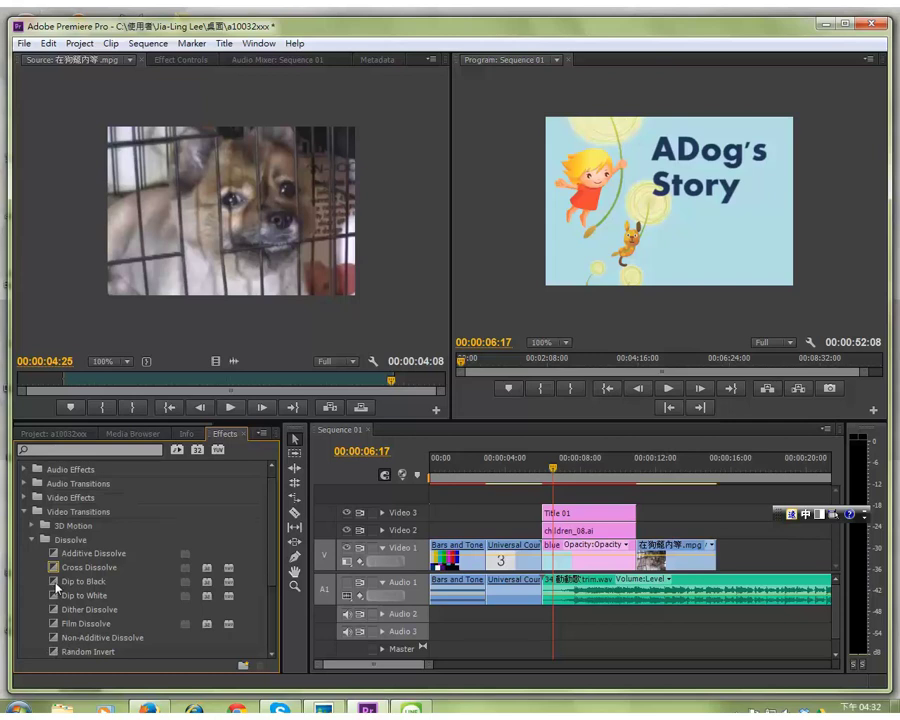
left_click(60, 582)
left_click_drag(58, 585, 543, 570)
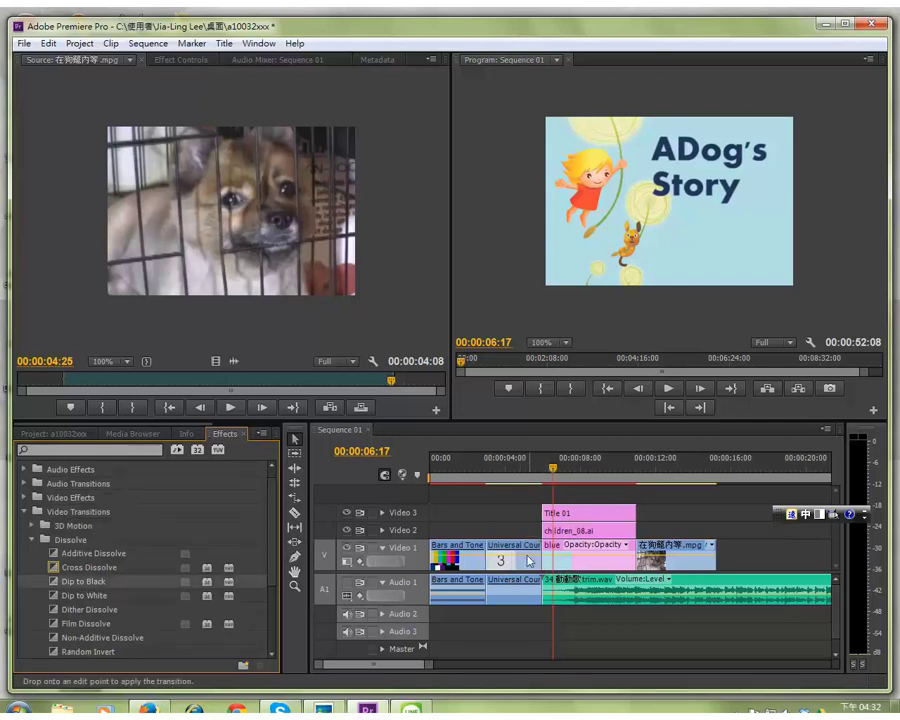
mouse_move(544, 570)
left_mouse_down()
mouse_move(522, 543)
mouse_move(553, 558)
left_mouse_up()
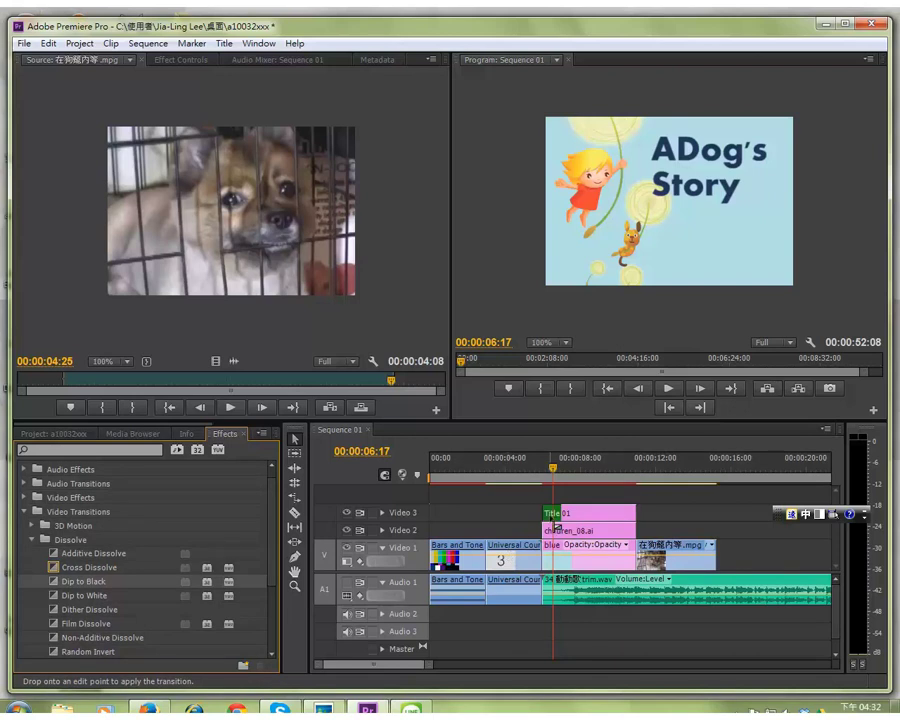
mouse_move(553, 557)
left_mouse_down()
mouse_move(558, 476)
mouse_move(521, 476)
left_mouse_up()
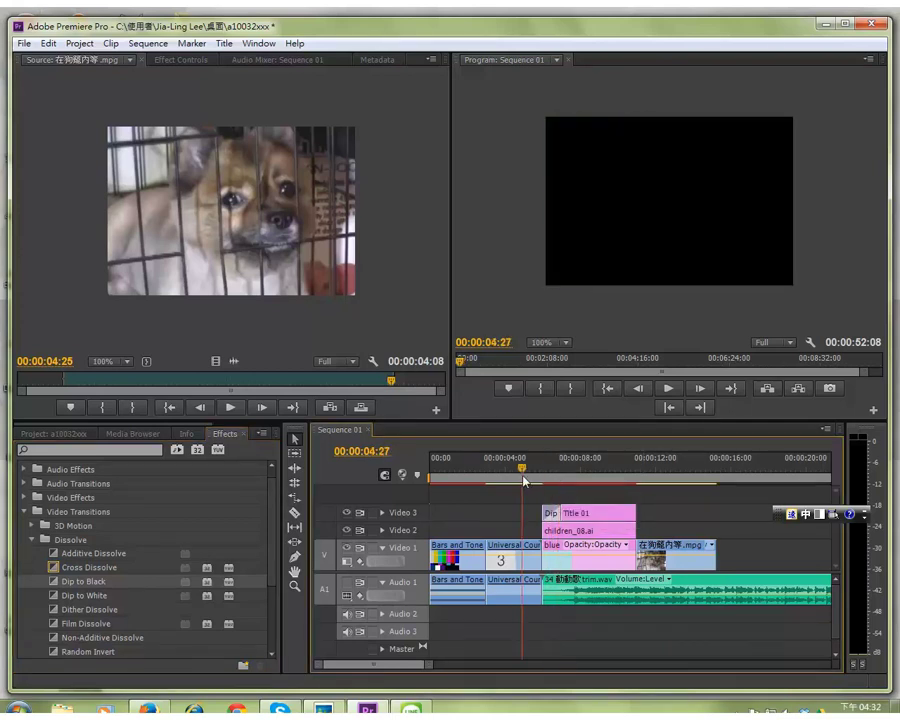
Step: Preview the title fade-in and bring up the Dip to Black transition's settings
left_click(678, 390)
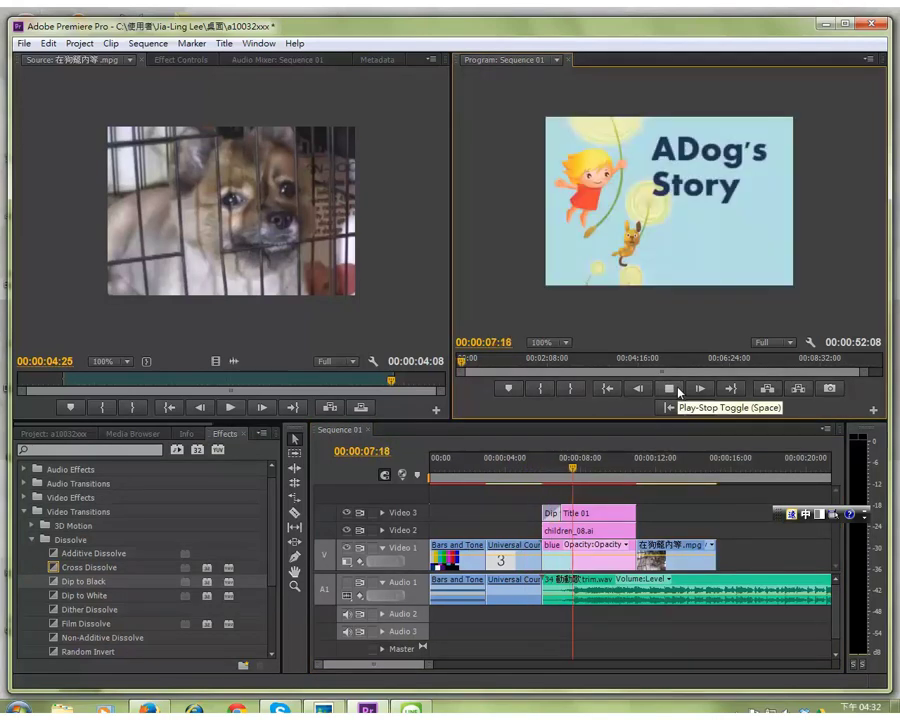
left_click(677, 391)
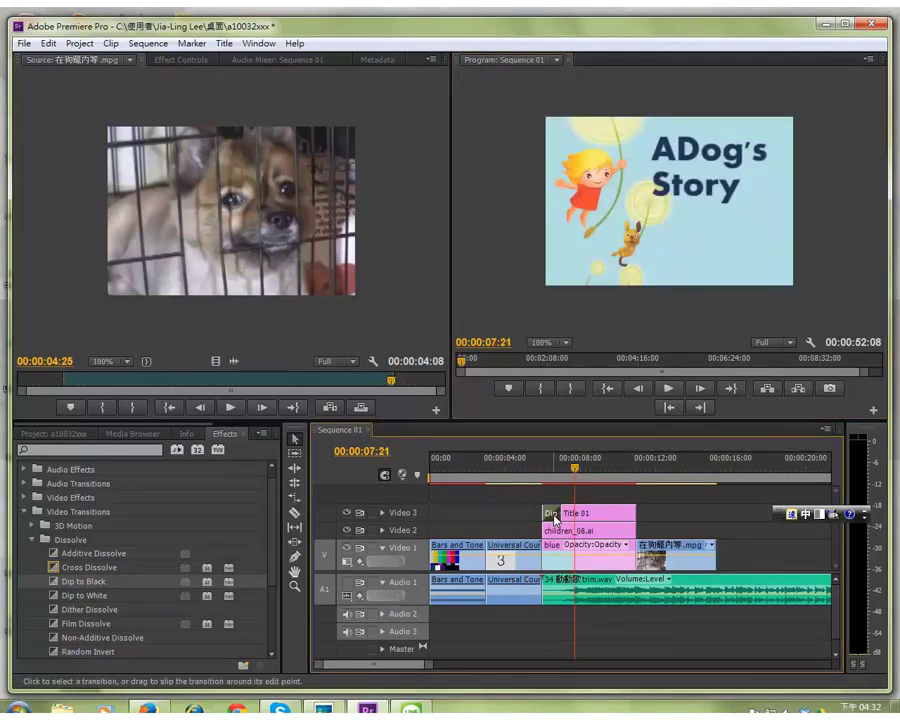
left_click(549, 513)
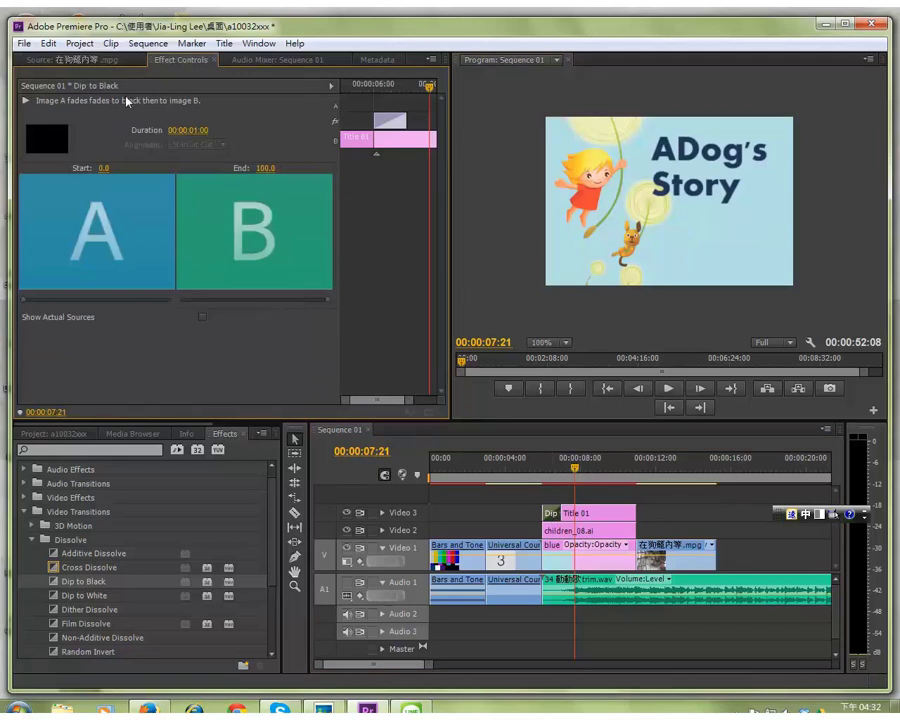
Step: Turn on Show Actual Sources and delete the Dip to Black at the start of Title 01
left_click(203, 318)
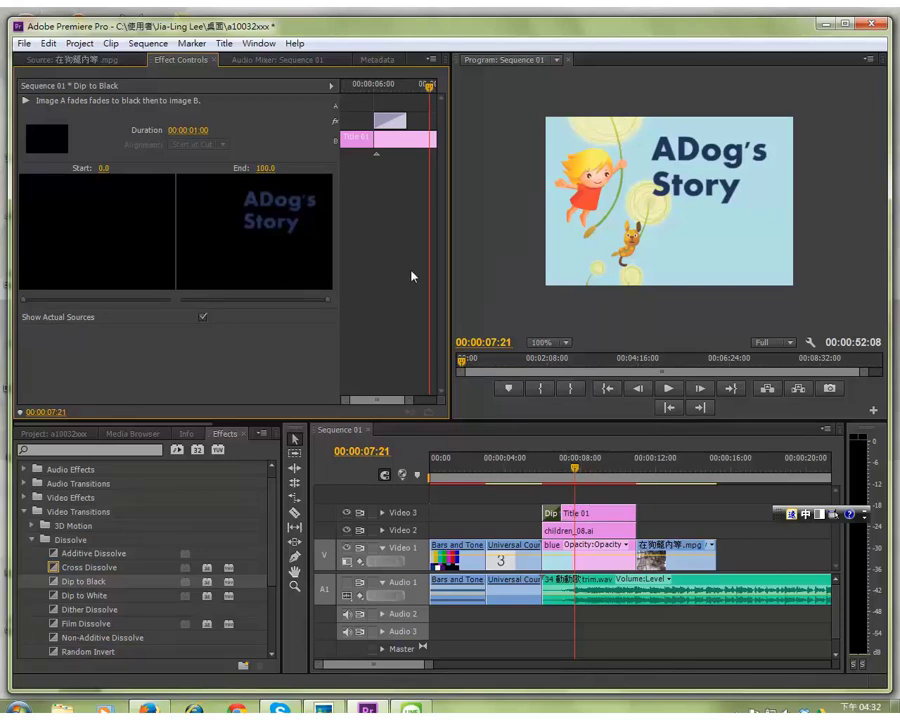
left_click(549, 513)
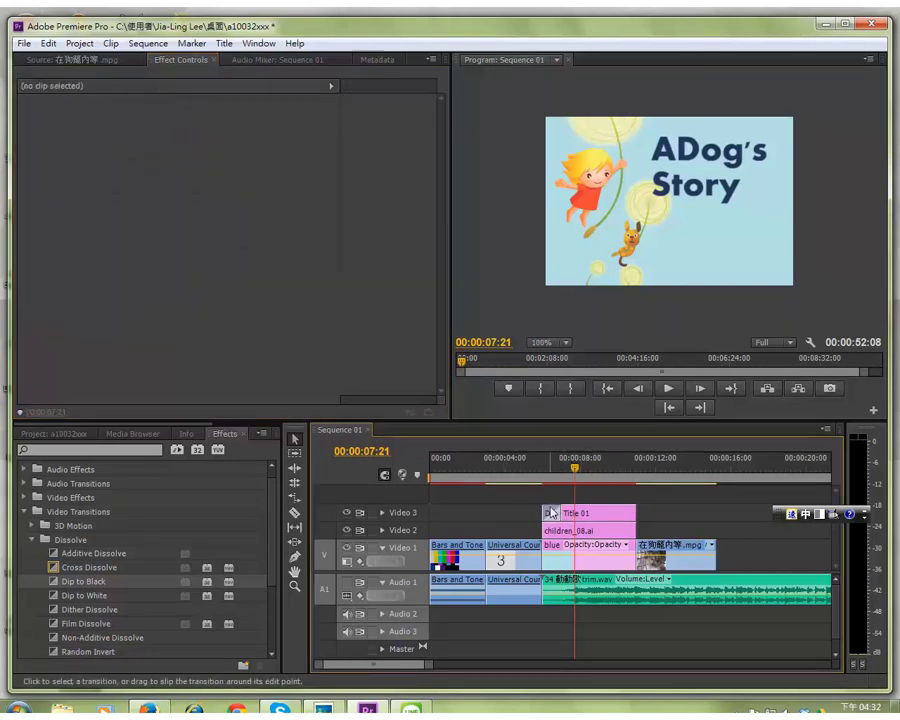
key("Delete")
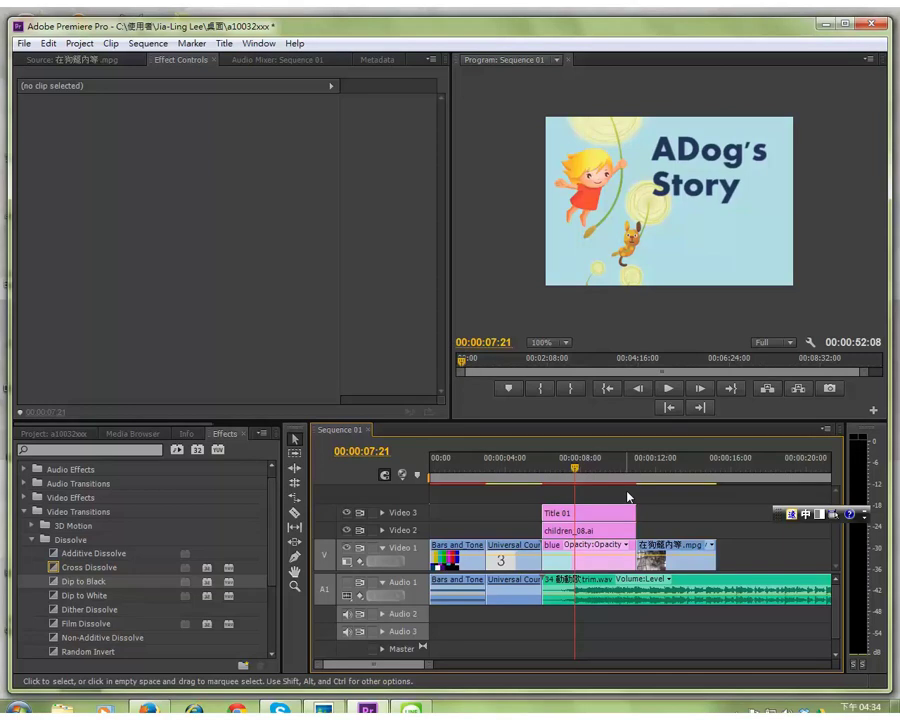
Step: Nest Title 01, children_08.ai and blue into Nested Sequence 01, then check its contents
left_click_drag(607, 506, 586, 556)
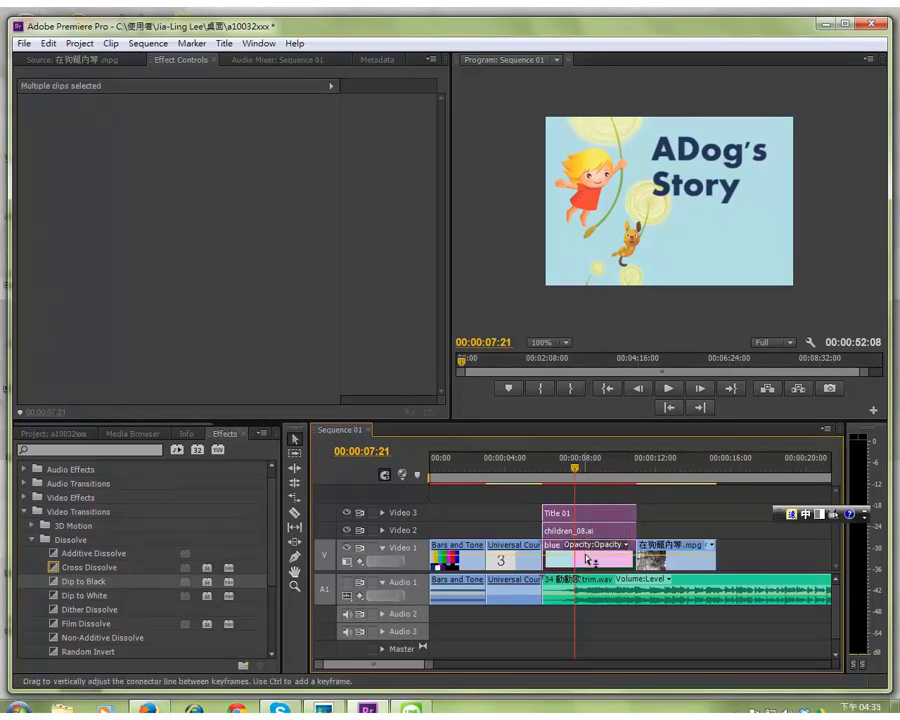
right_click(587, 556)
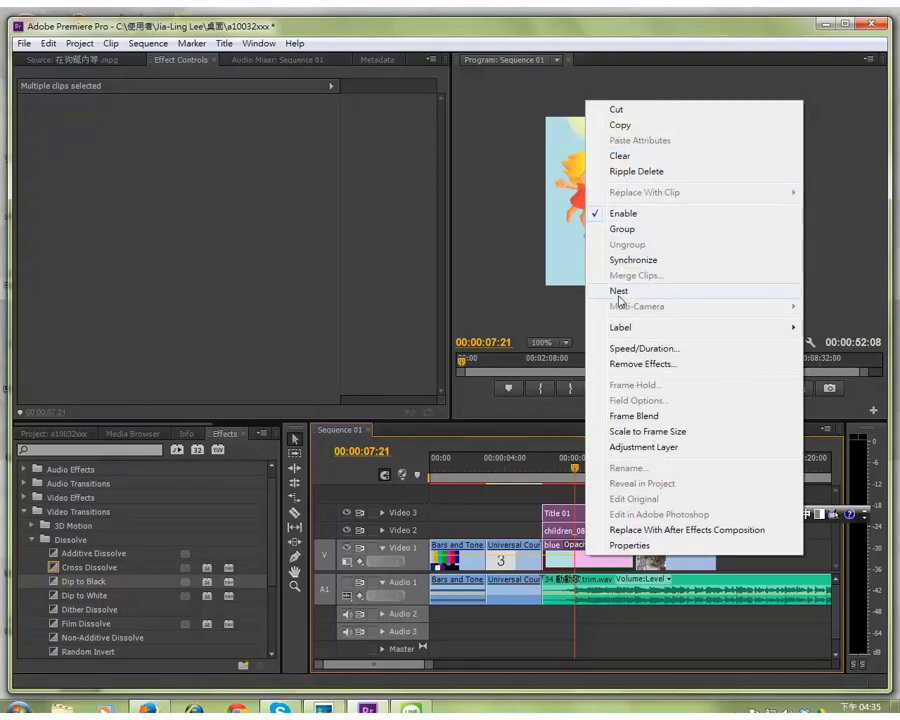
left_click(619, 291)
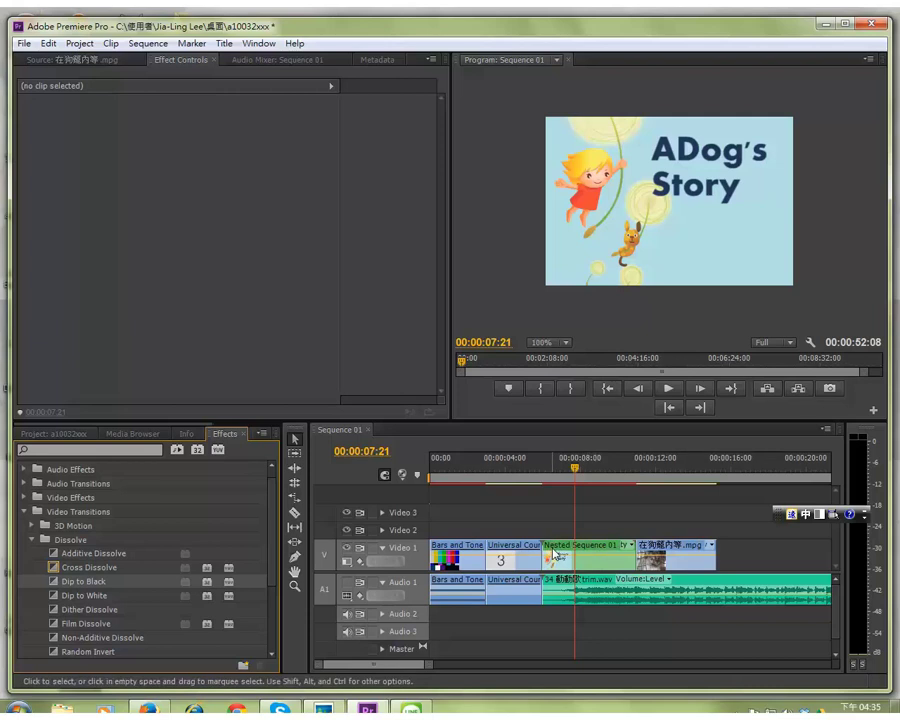
double_click(602, 568)
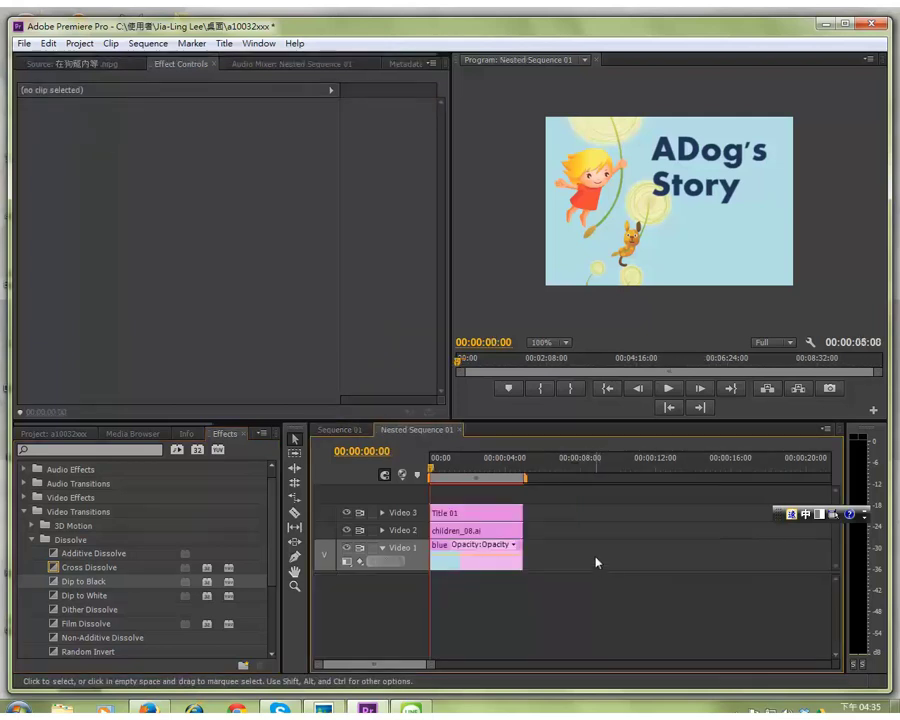
left_click(460, 429)
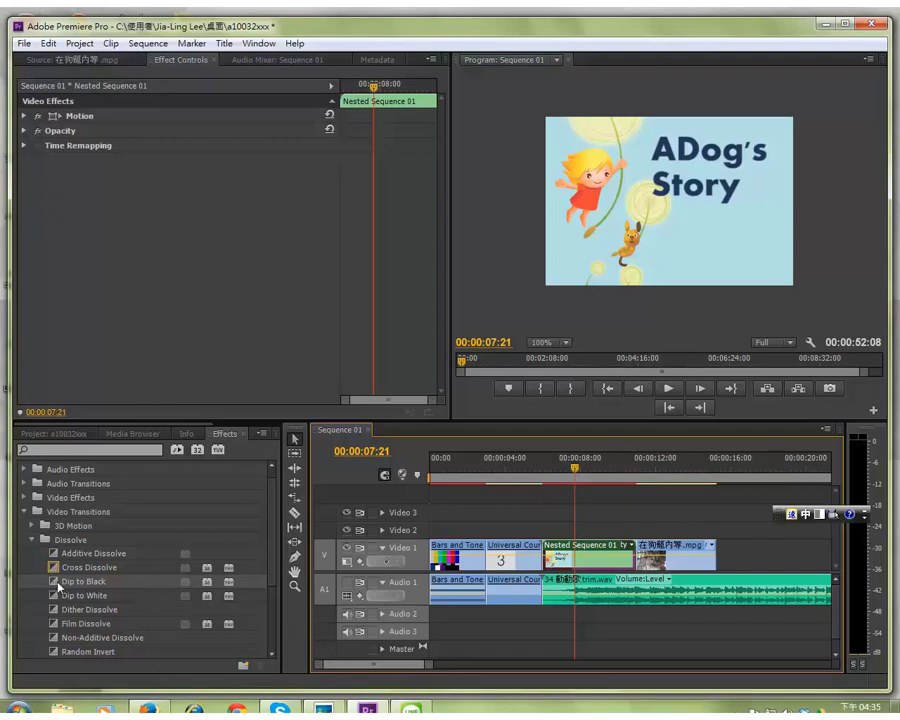
Step: Apply Dip to Black between the countdown leader and Nested Sequence 01, then scrub the fade
left_click_drag(58, 577, 558, 567)
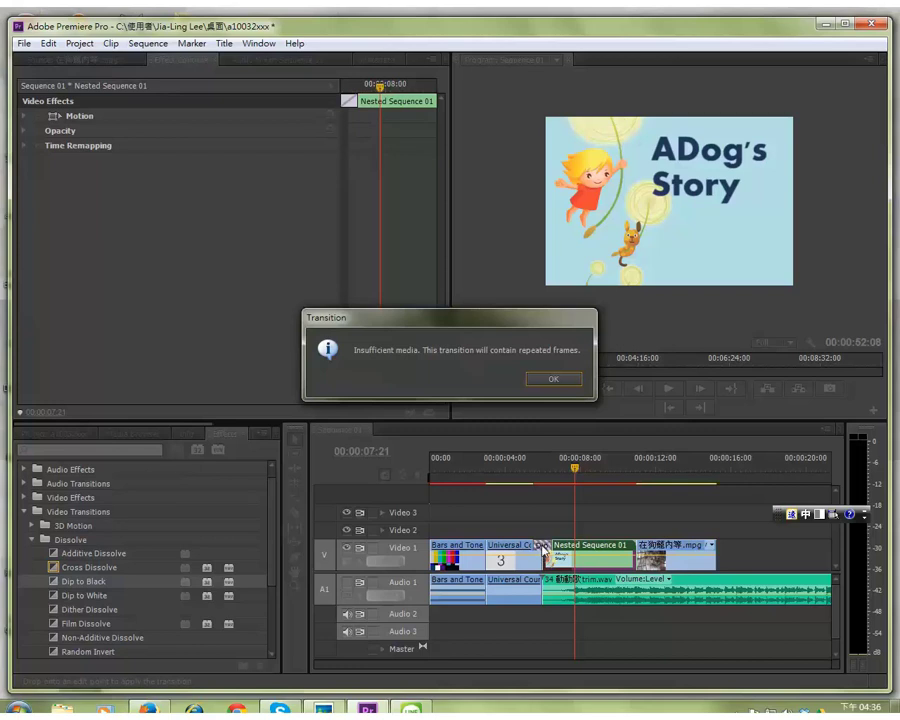
left_click(563, 382)
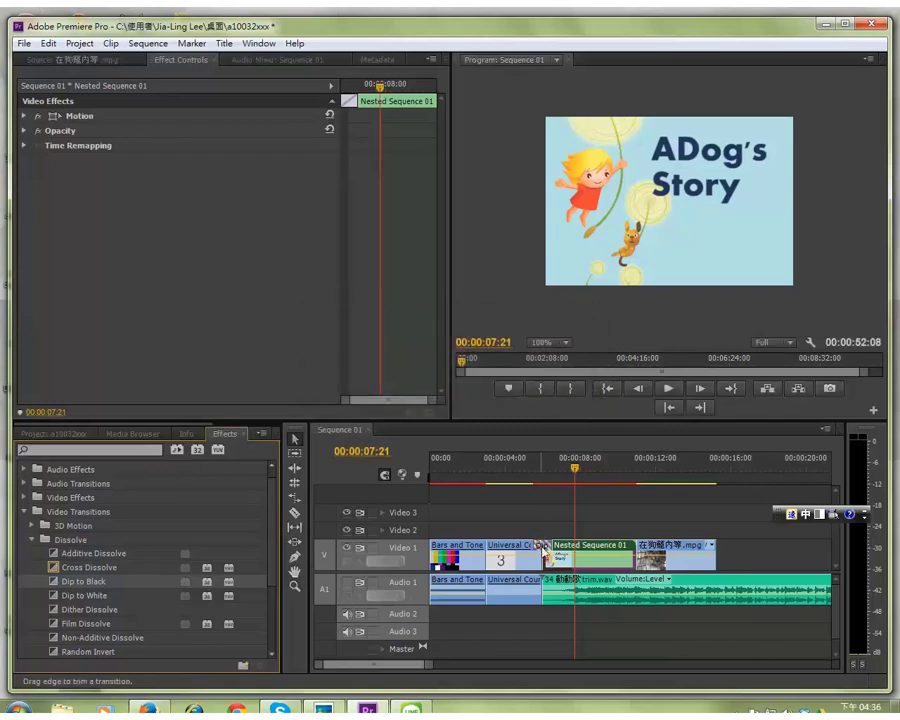
left_click(541, 546)
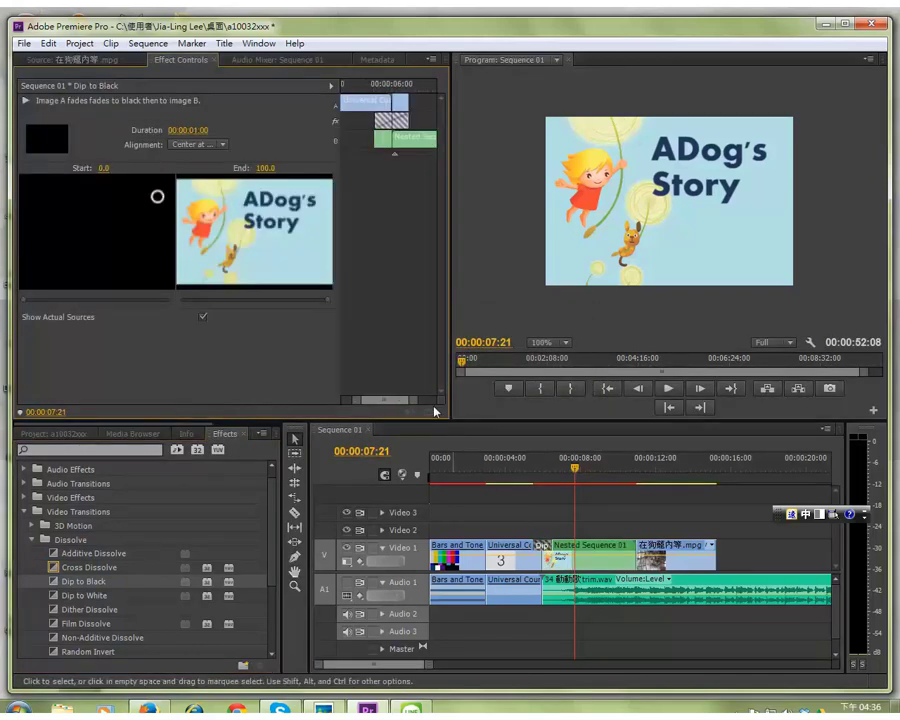
mouse_move(540, 465)
left_mouse_down()
mouse_move(553, 472)
mouse_move(537, 477)
left_mouse_up()
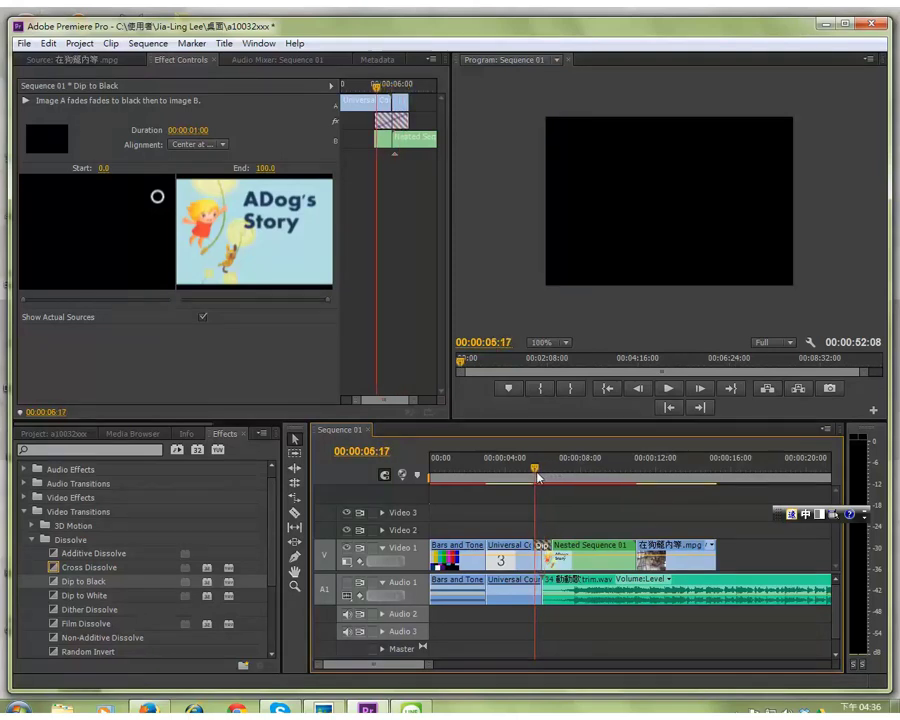
left_click_drag(538, 477, 555, 480)
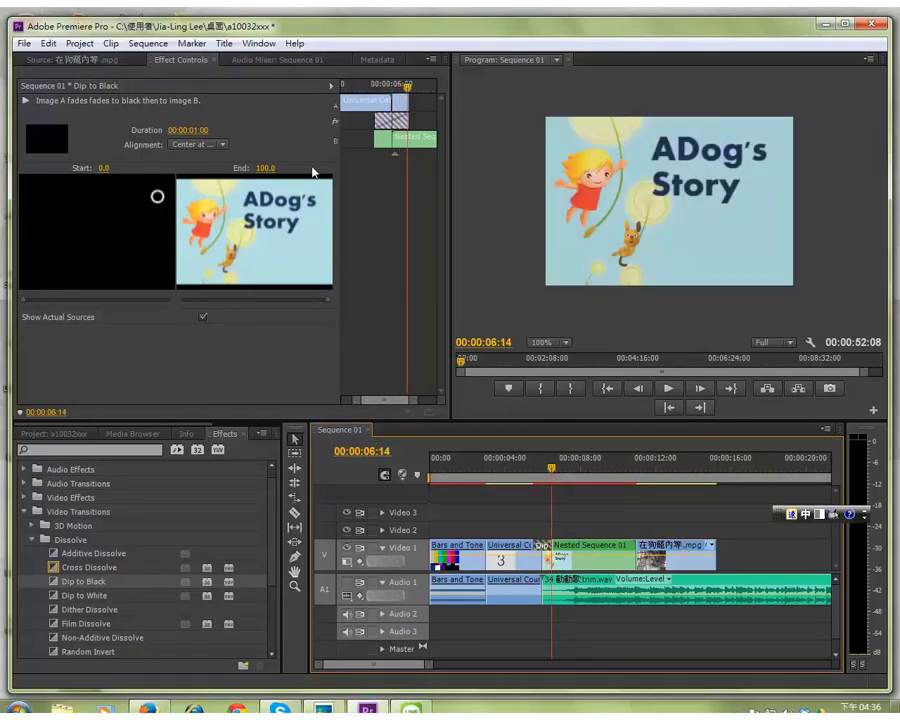
Step: Set the Dip to Black alignment to Start at Cut and preview the fade
left_click(195, 144)
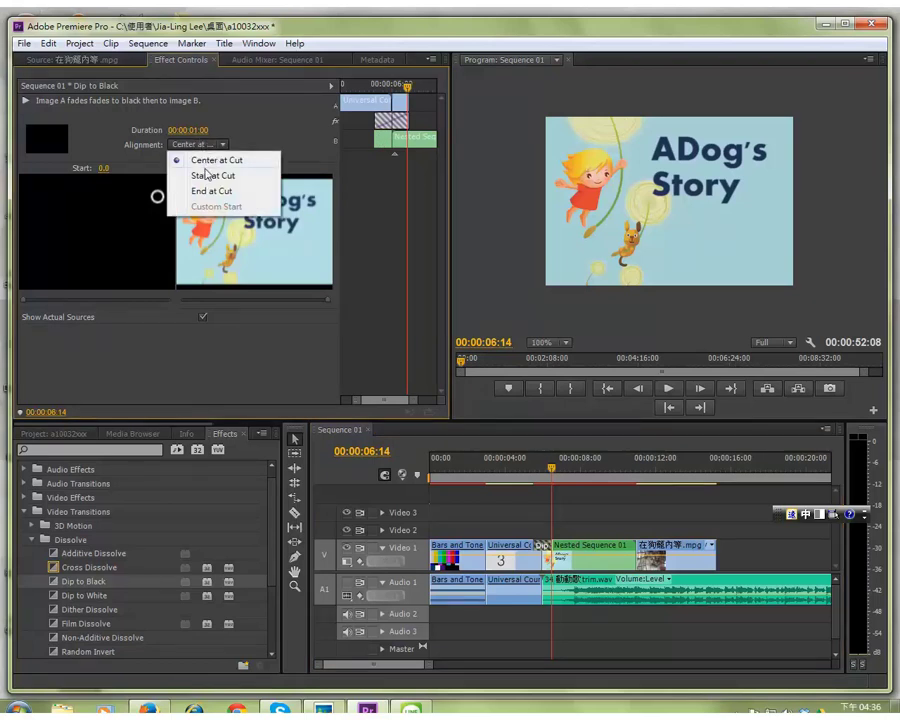
left_click(207, 177)
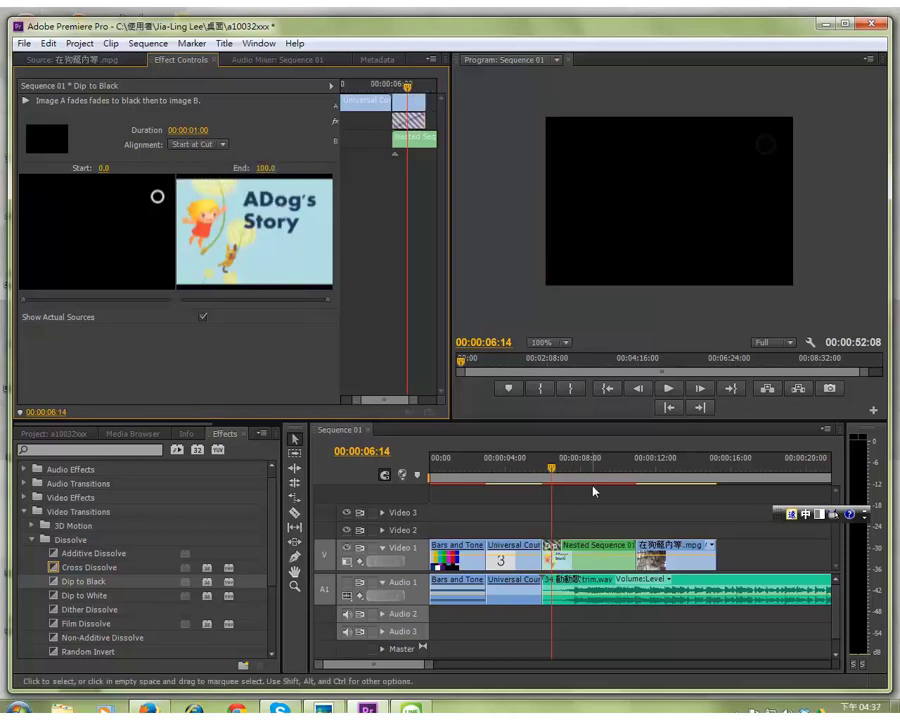
left_click_drag(549, 466, 538, 466)
left_click(666, 389)
left_click(669, 388)
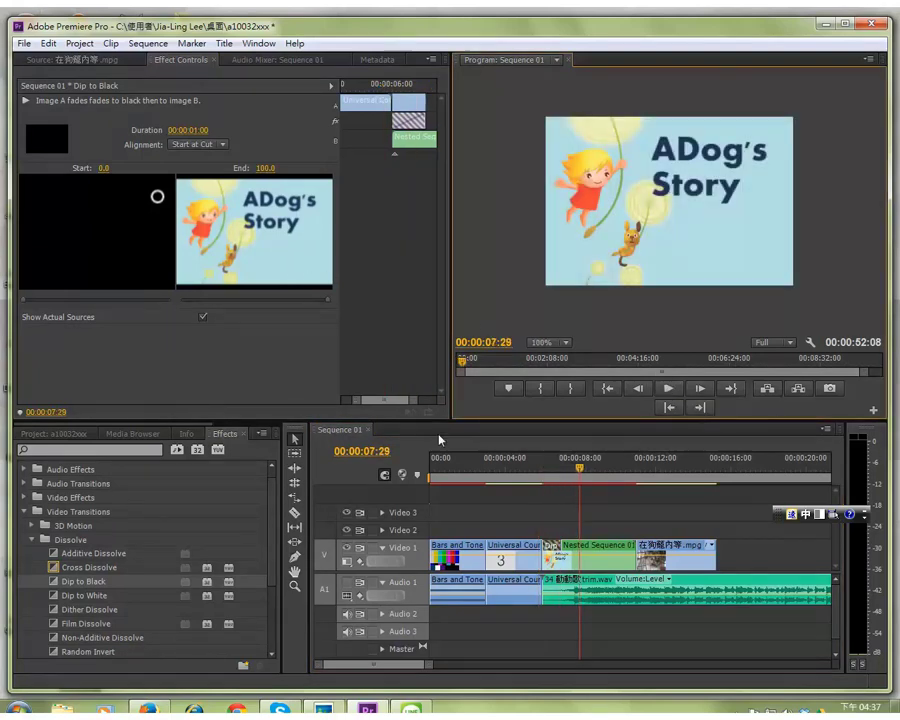
mouse_move(546, 466)
left_mouse_down()
mouse_move(557, 470)
mouse_move(539, 474)
left_mouse_up()
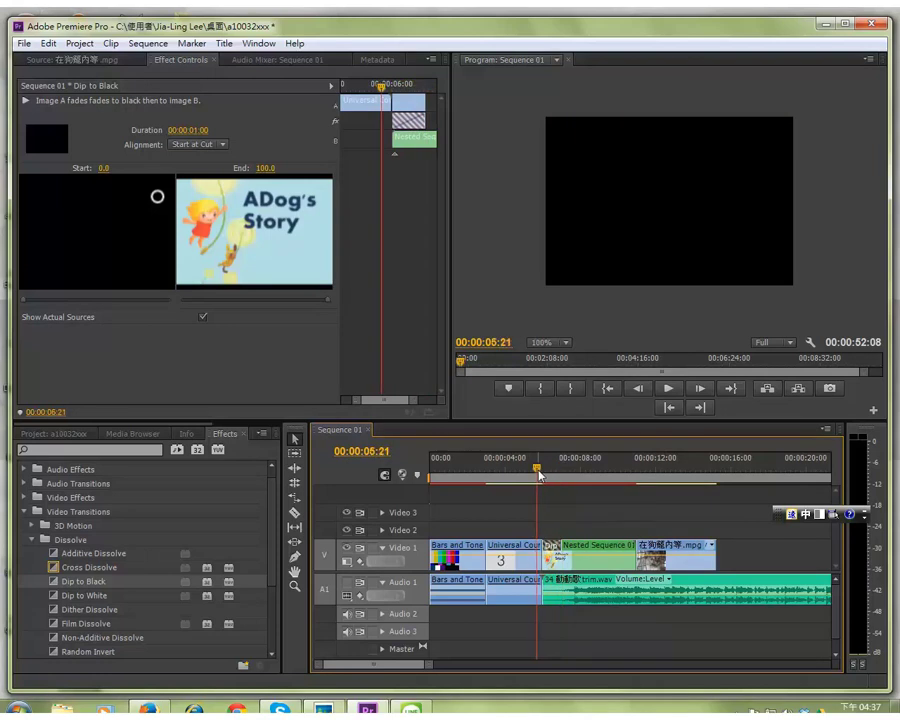
Step: Switch alignment to End at Cut, preview it, then lengthen the transition to 00:00:01:26
left_click(203, 146)
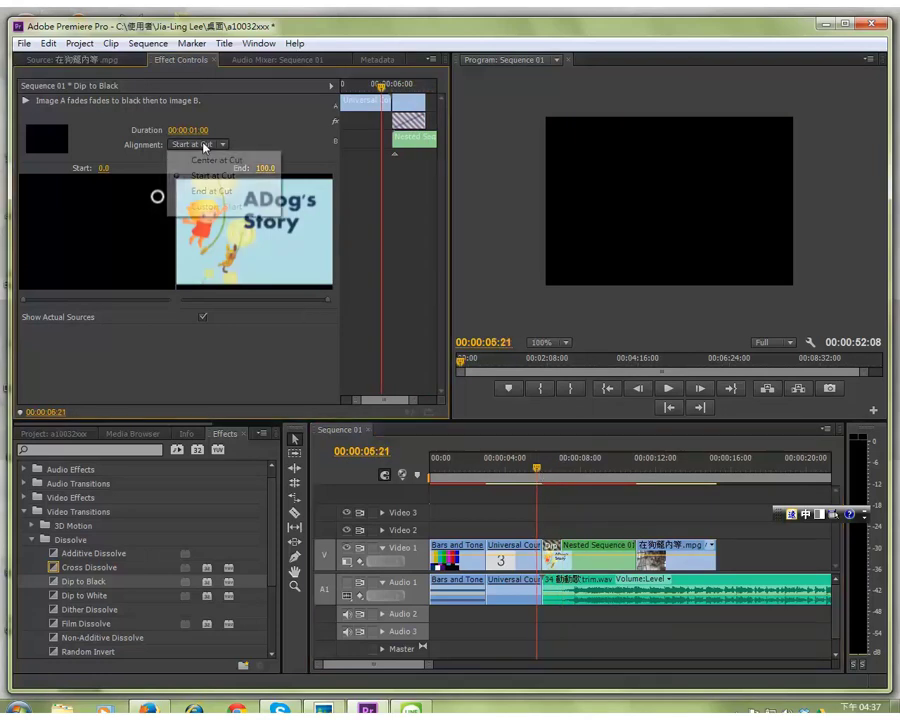
left_click(209, 192)
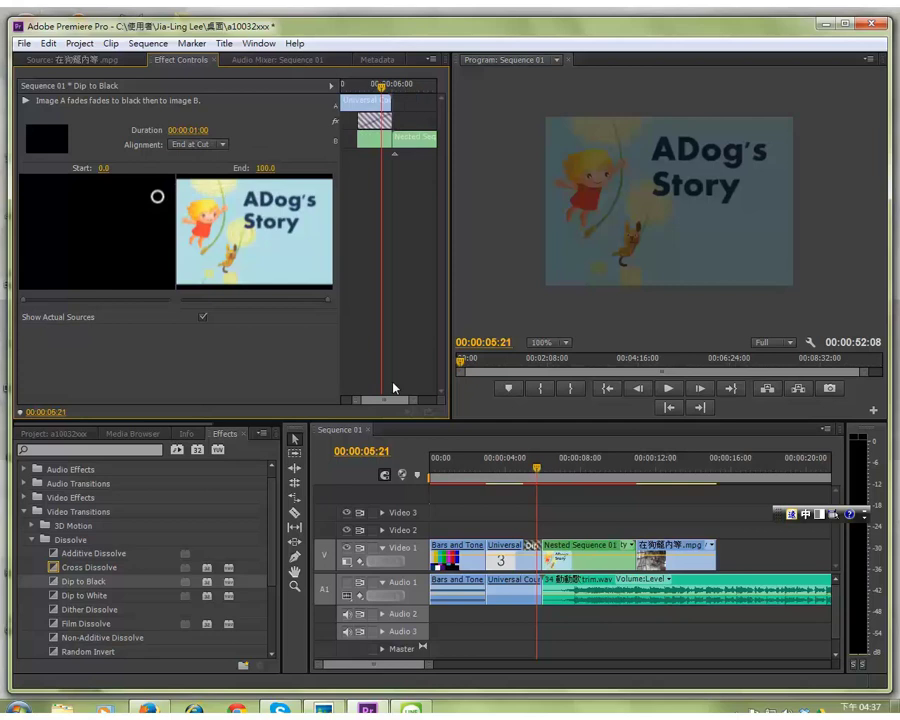
left_click(527, 469)
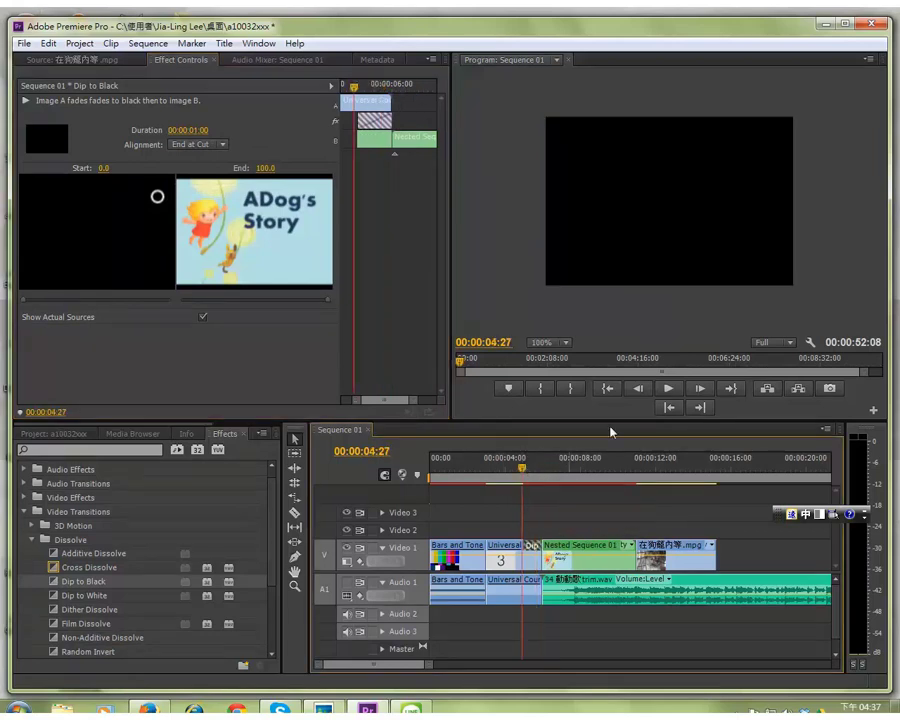
left_click(669, 388)
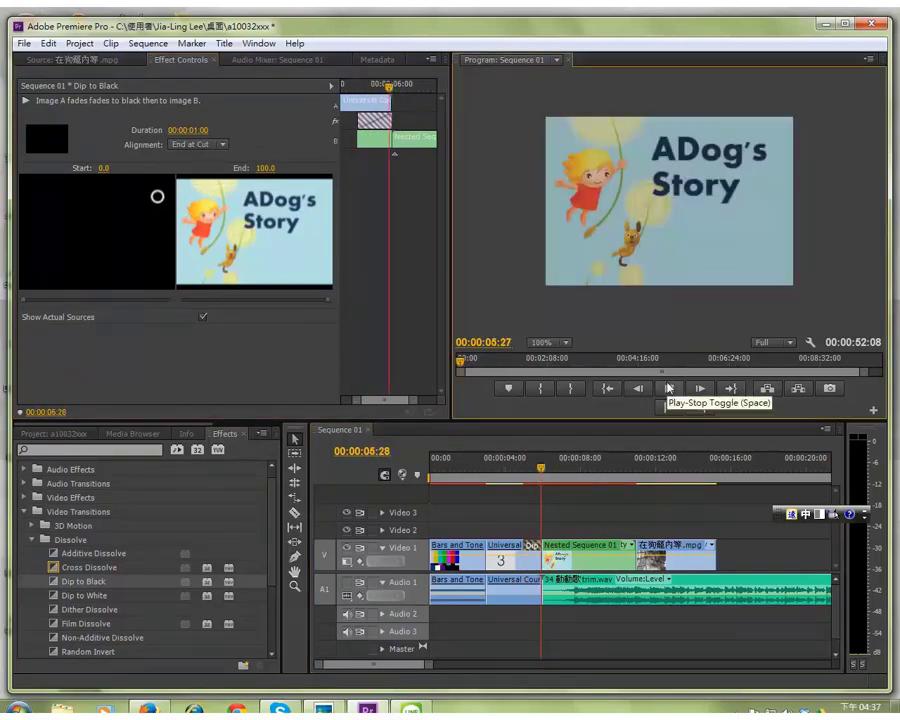
left_click(669, 388)
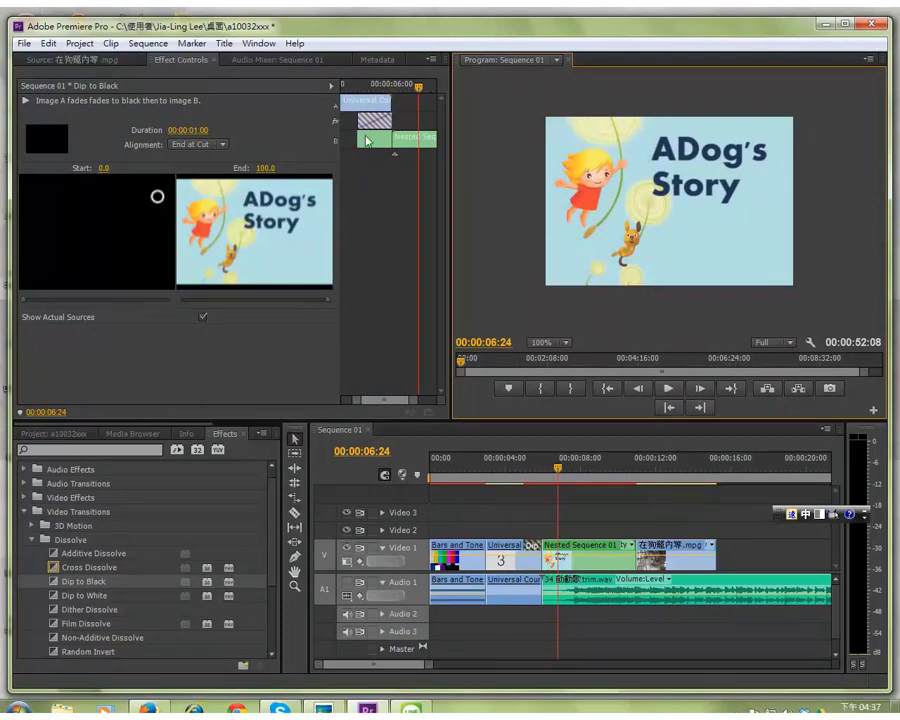
left_click_drag(388, 120, 418, 121)
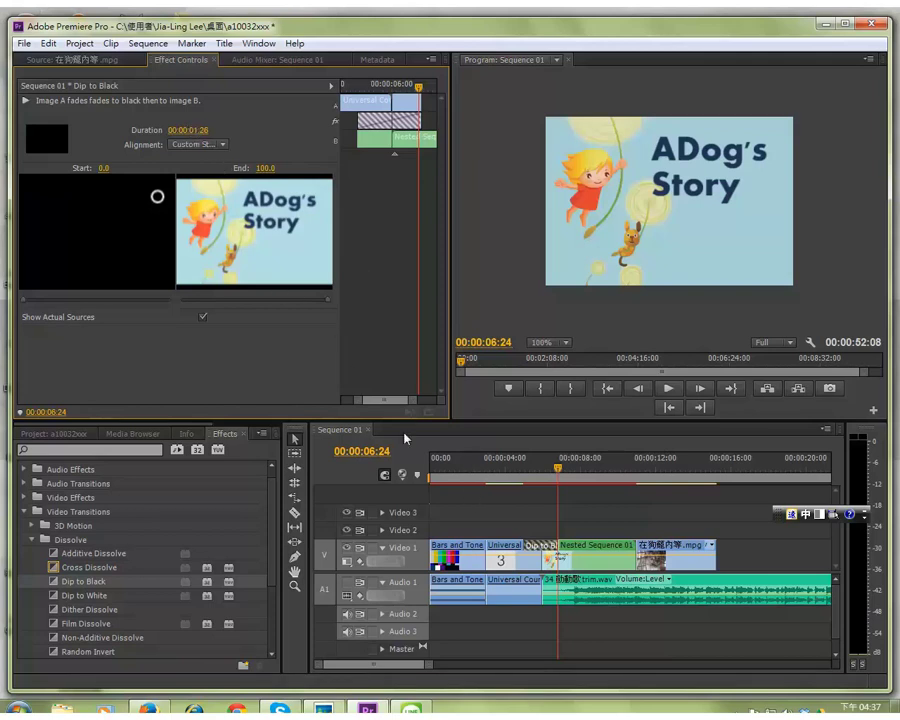
Step: Set the Dip to Black to Center at Cut with a 00:00:01:00 duration
left_click_drag(193, 135, 196, 135)
left_click(206, 144)
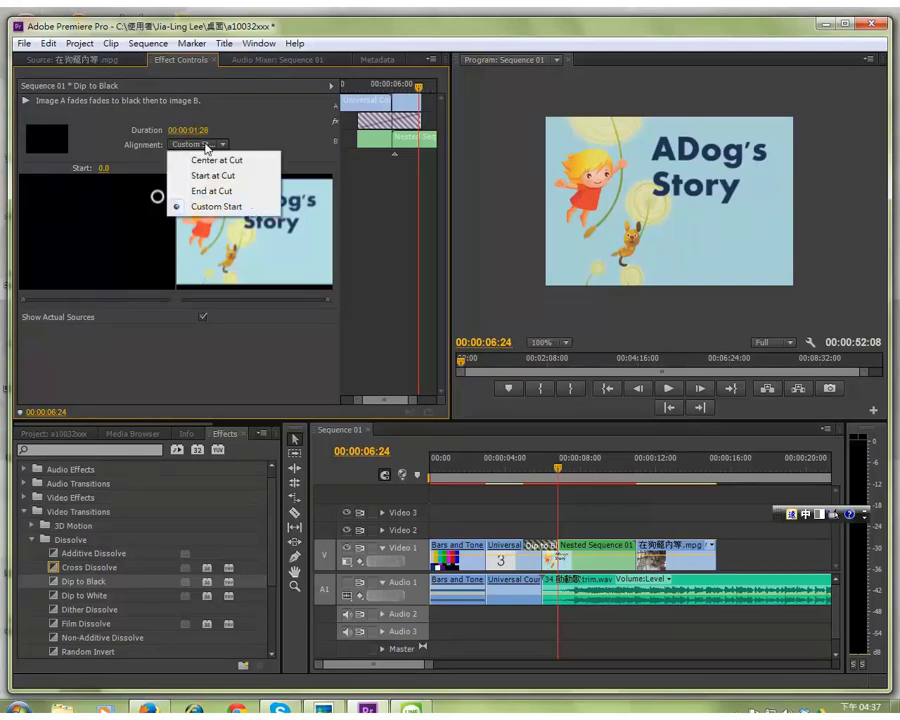
left_click(209, 160)
left_click(195, 130)
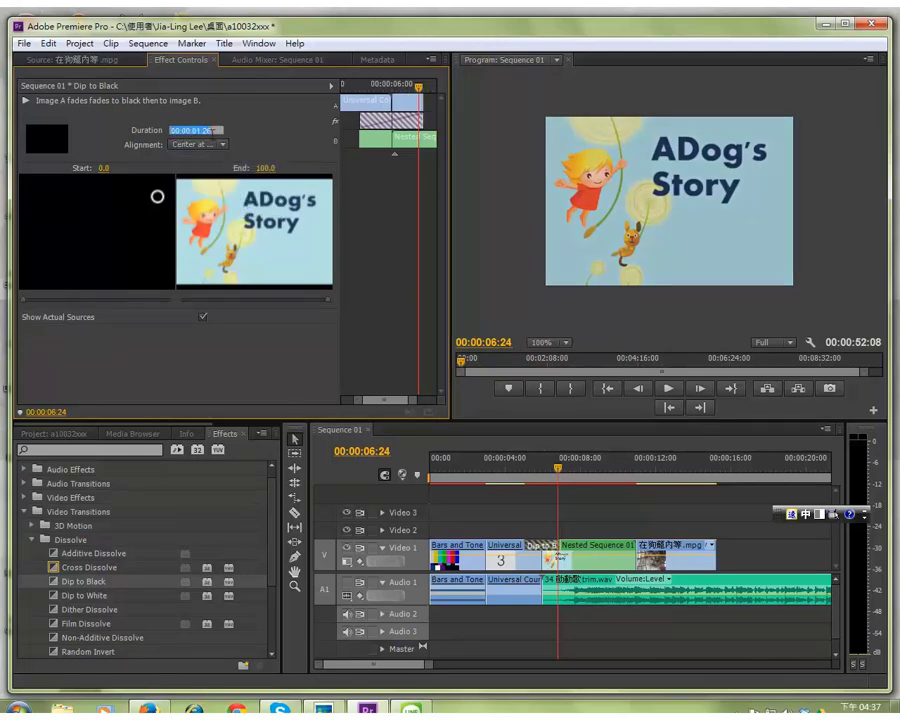
type("100")
key("Return")
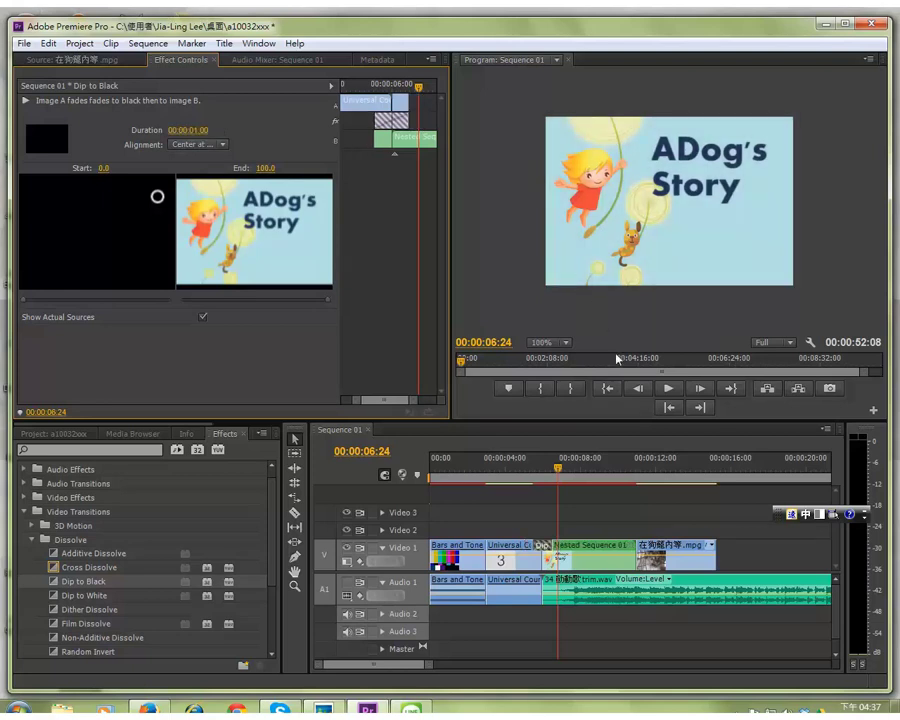
Step: Play the centred one-second fade from just before the transition
left_click(553, 466)
left_click_drag(556, 467, 528, 467)
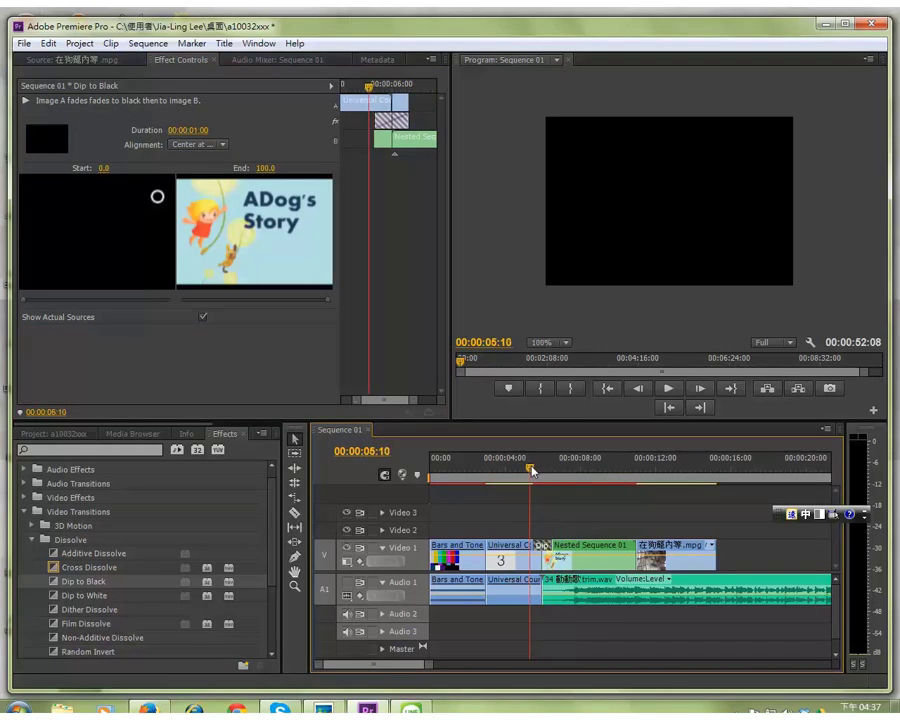
left_click(672, 388)
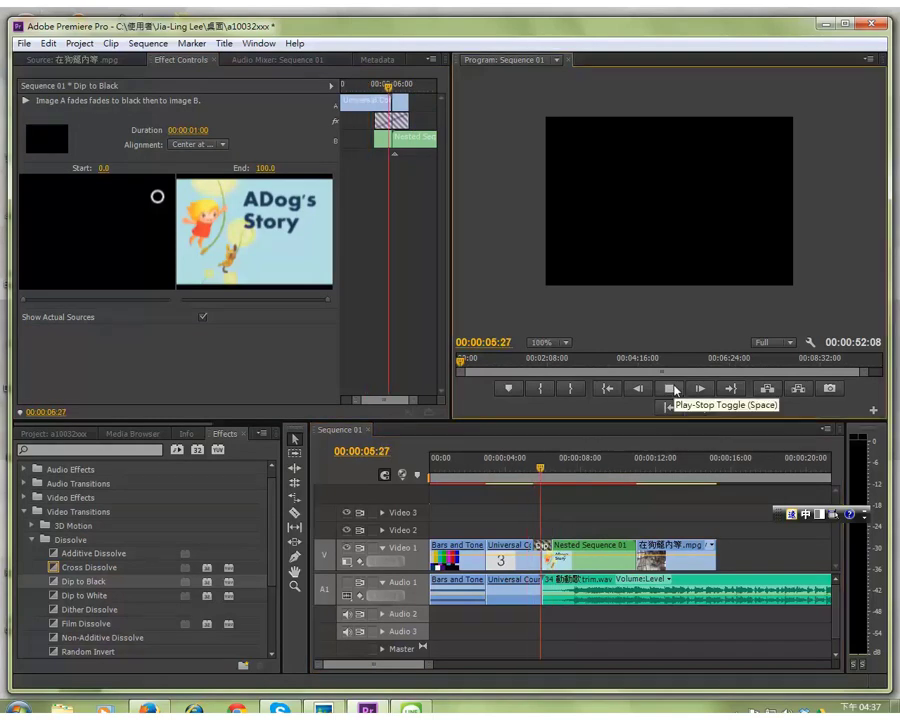
left_click(671, 388)
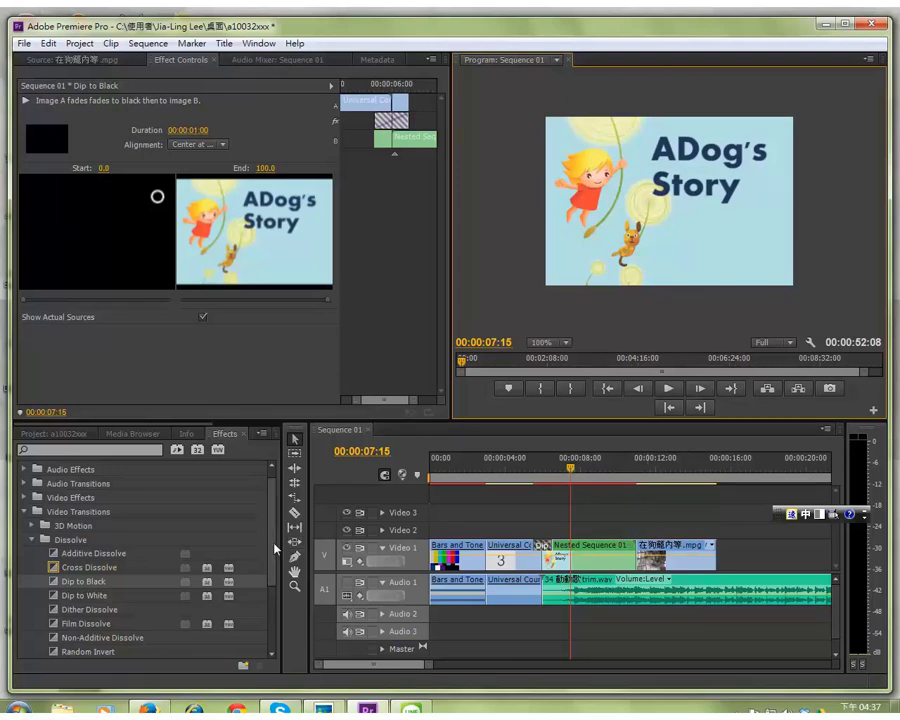
left_click_drag(275, 557, 274, 612)
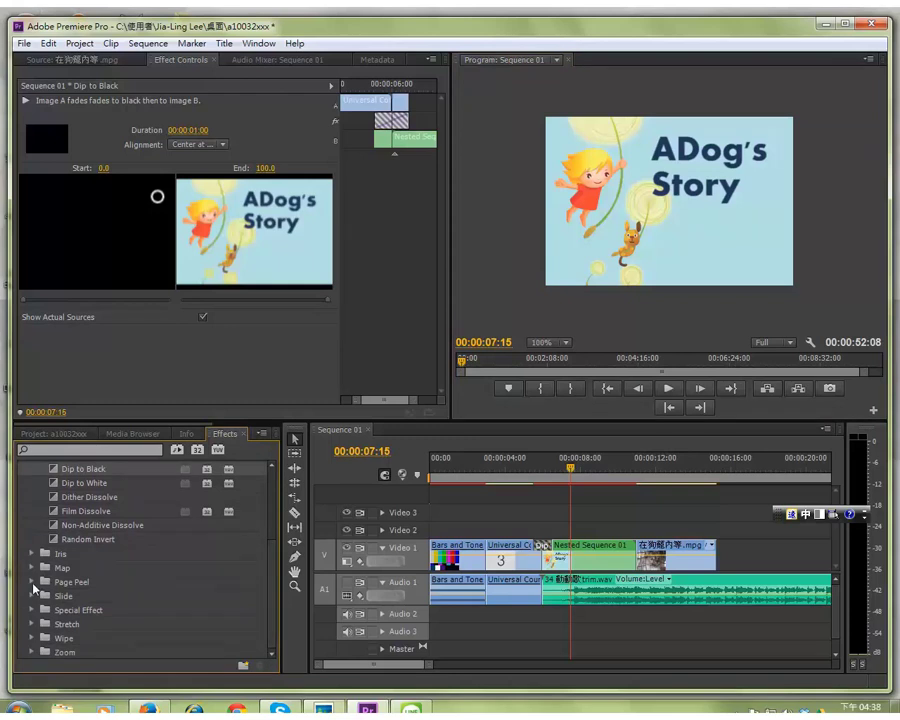
Step: Drag Page Peel > Center Peel onto the cut between Nested Sequence 01 and the dog clip
left_click(33, 582)
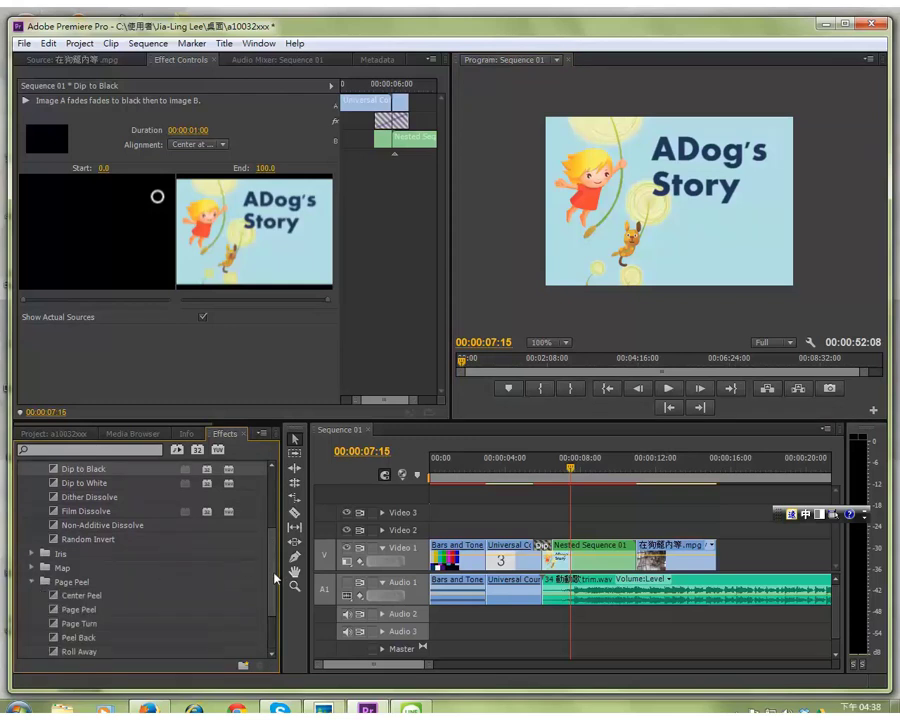
scroll(272, 585, "down", 1)
scroll(255, 605, "down", 2)
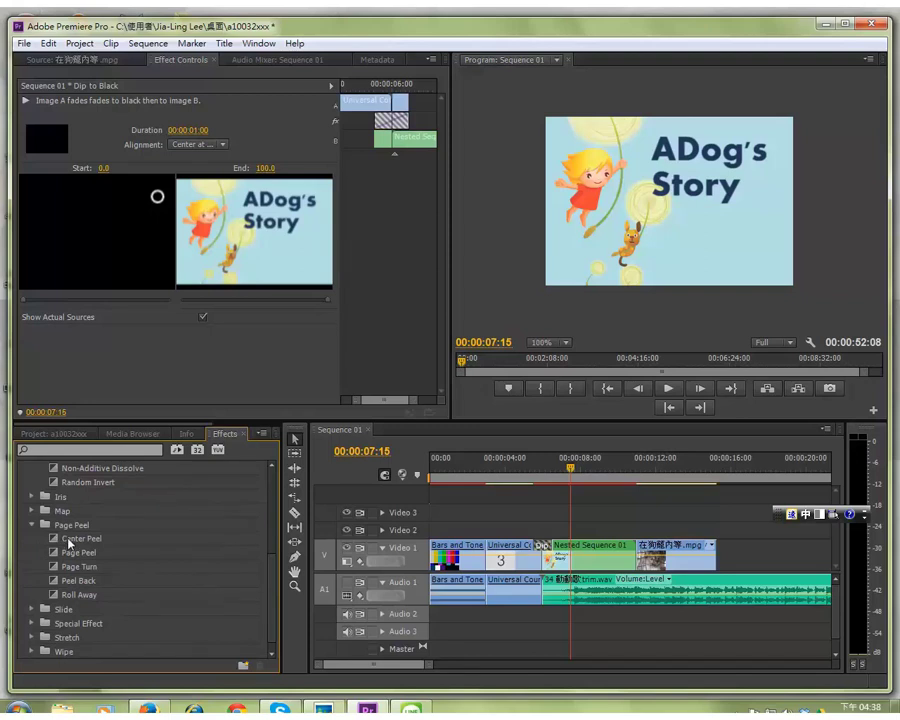
left_click(69, 540)
left_click_drag(64, 536, 629, 548)
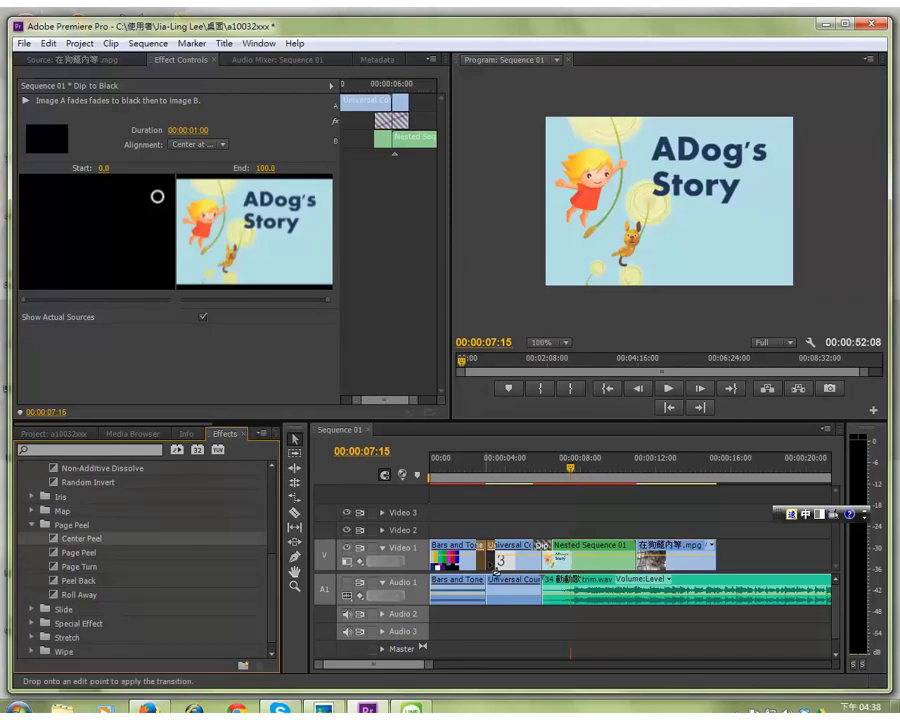
left_click(632, 547)
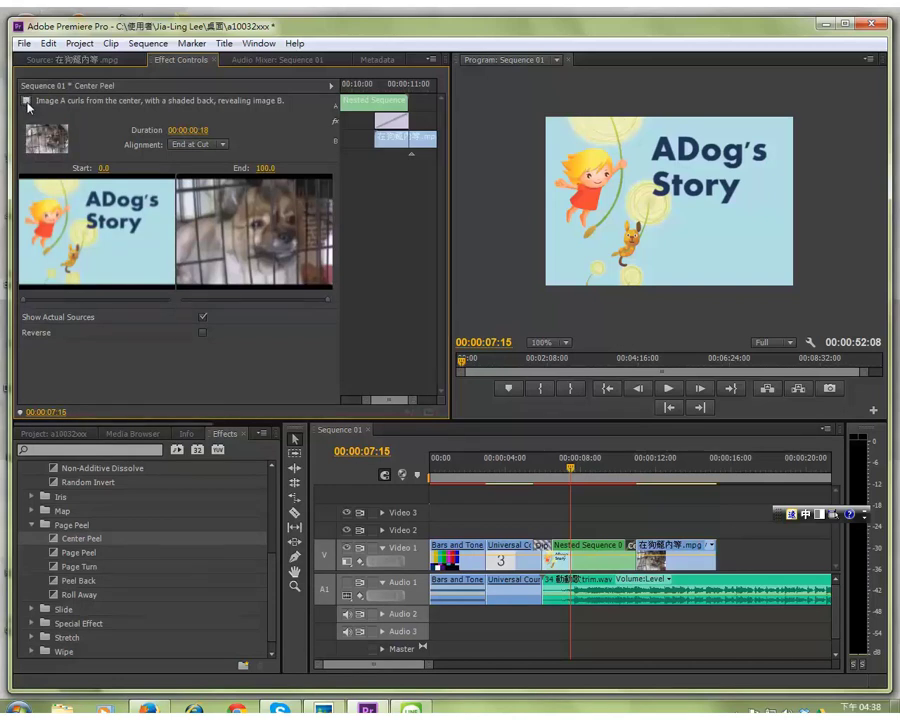
Step: Set the Center Peel to Center at Cut with a duration of 00:00:01:00
left_click(26, 101)
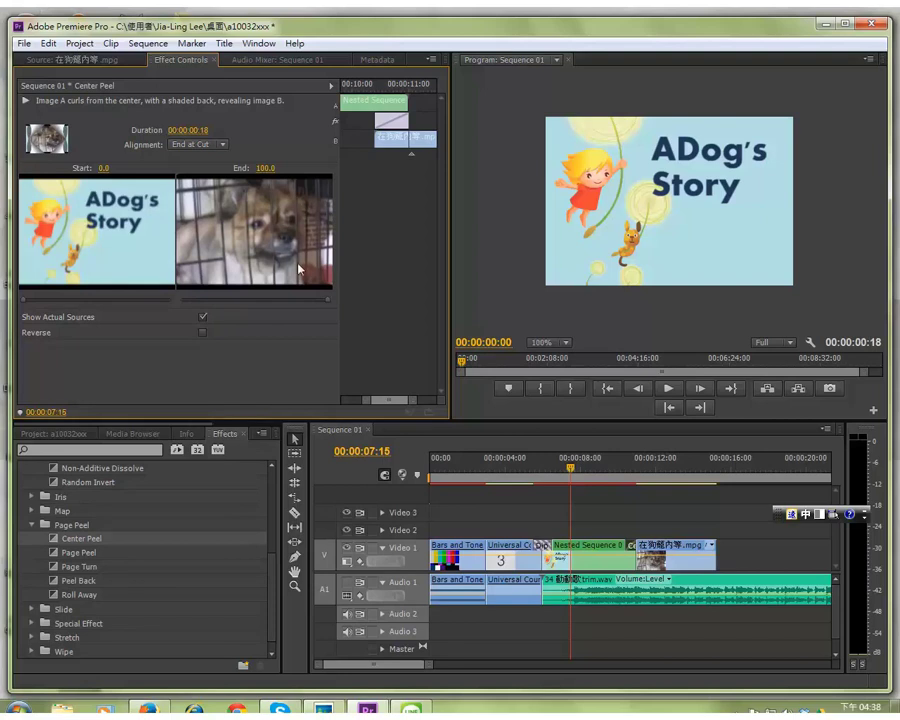
left_click_drag(404, 122, 432, 122)
left_click(200, 140)
left_click(205, 158)
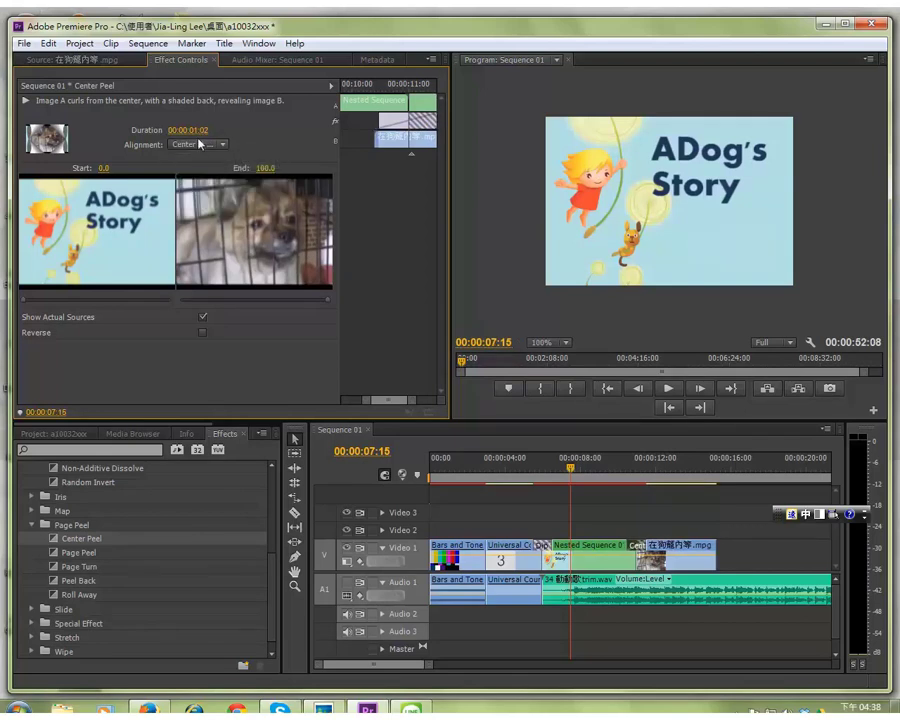
left_click(195, 130)
type("100")
key("Return")
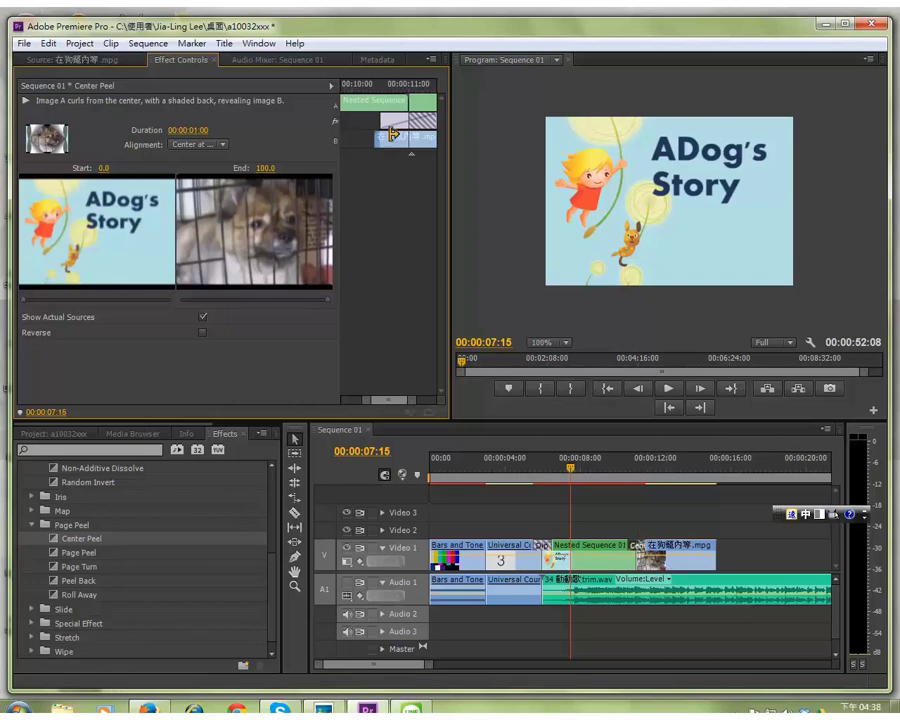
left_click(393, 121)
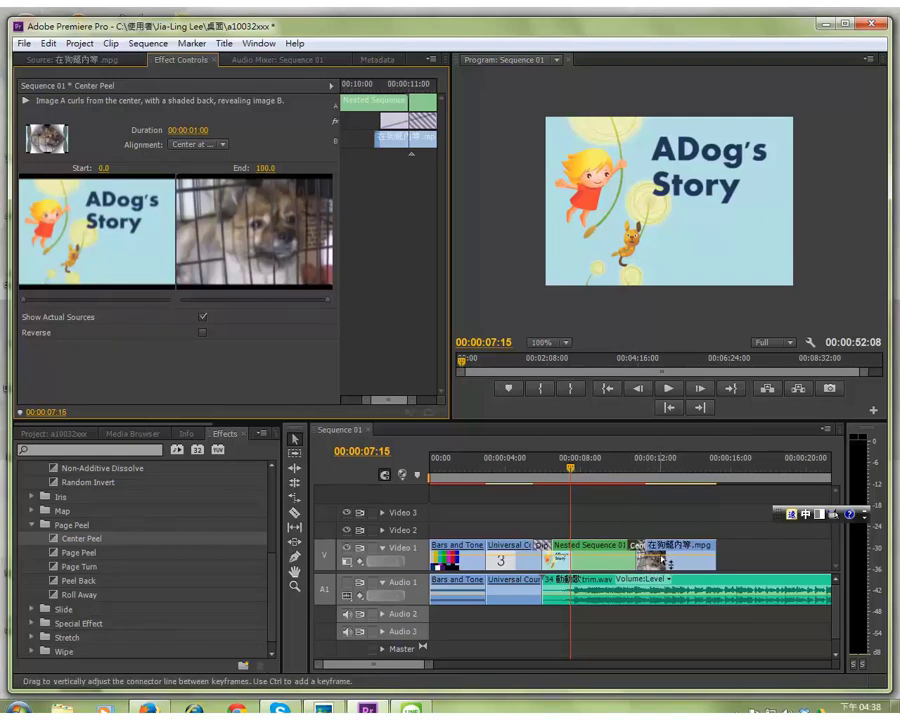
left_click_drag(571, 472, 632, 478)
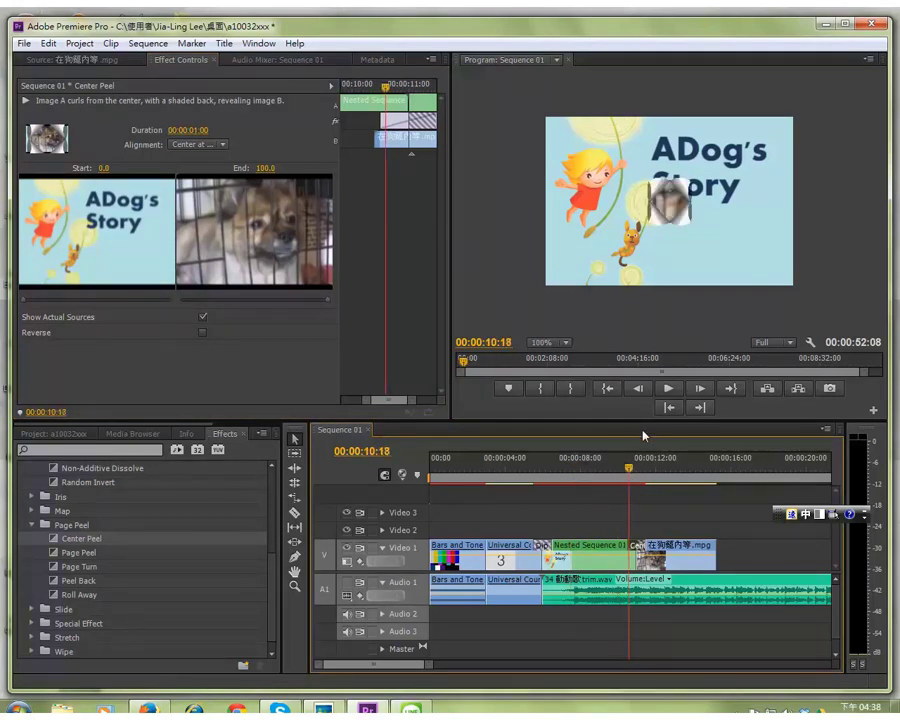
Step: Play and scrub through the Center Peel from the title into the caged-dog clip
left_click(670, 389)
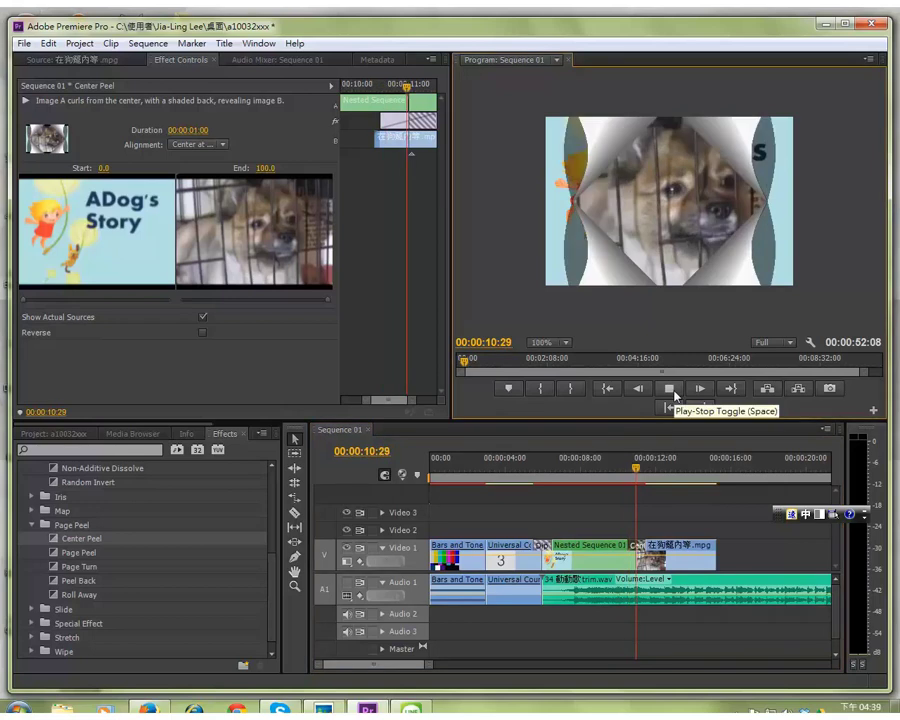
left_click(670, 390)
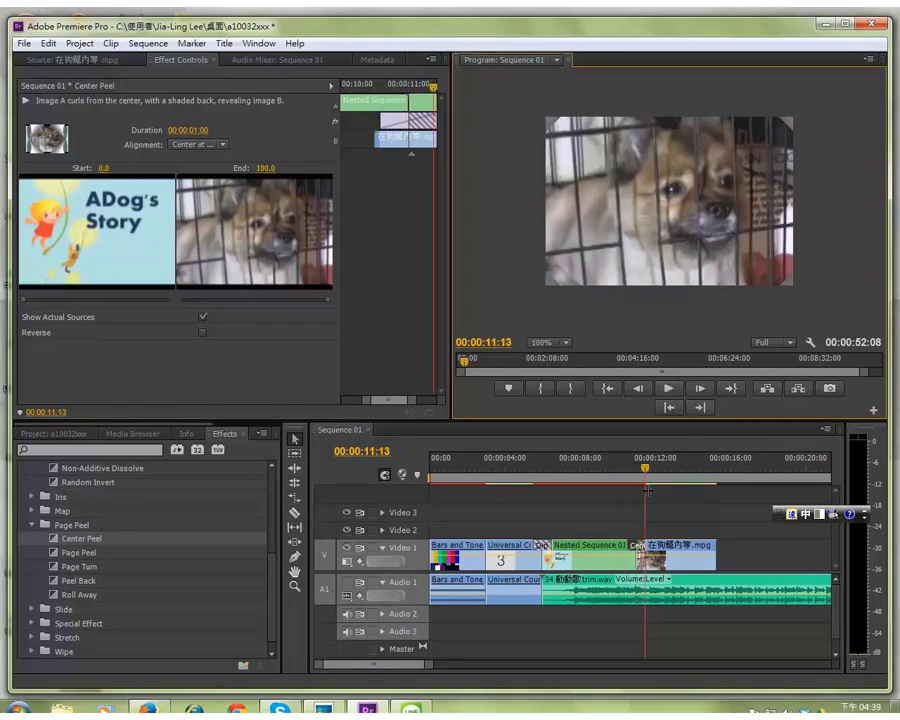
left_click_drag(648, 472, 645, 473)
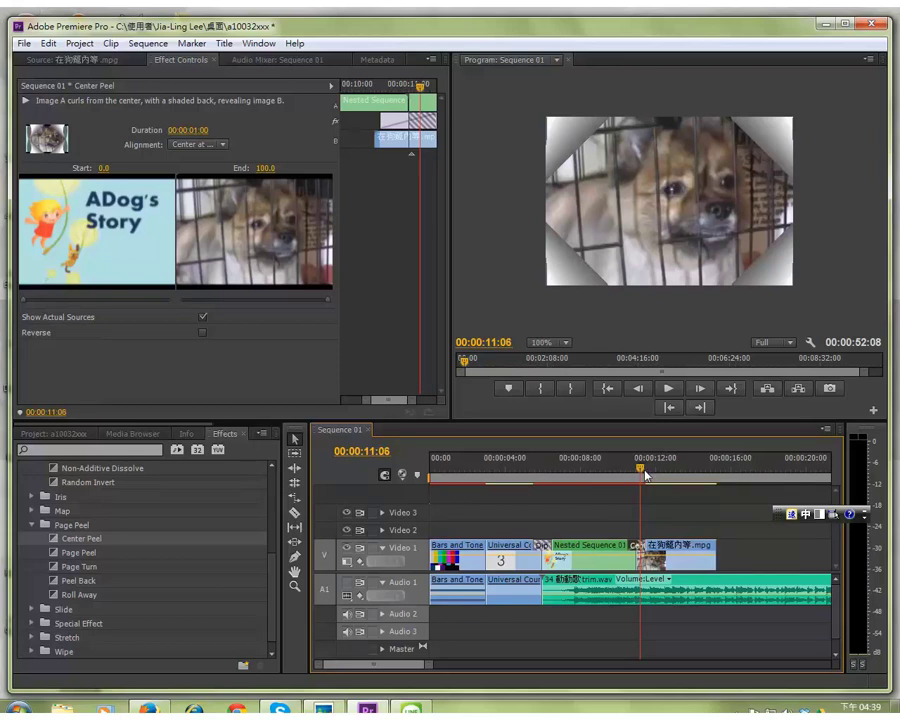
left_click_drag(645, 475, 650, 475)
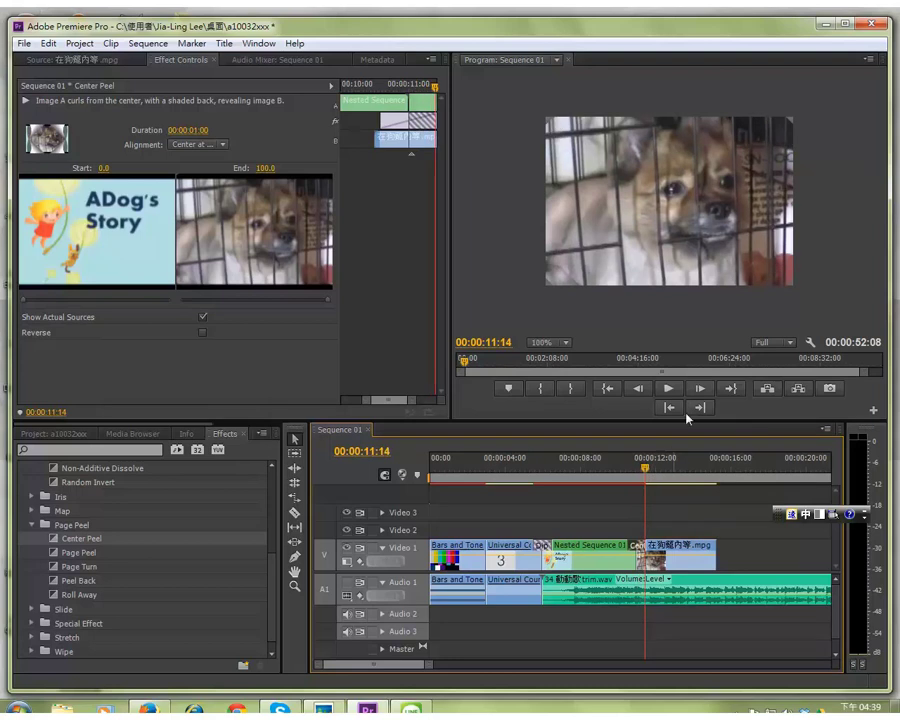
left_click(669, 388)
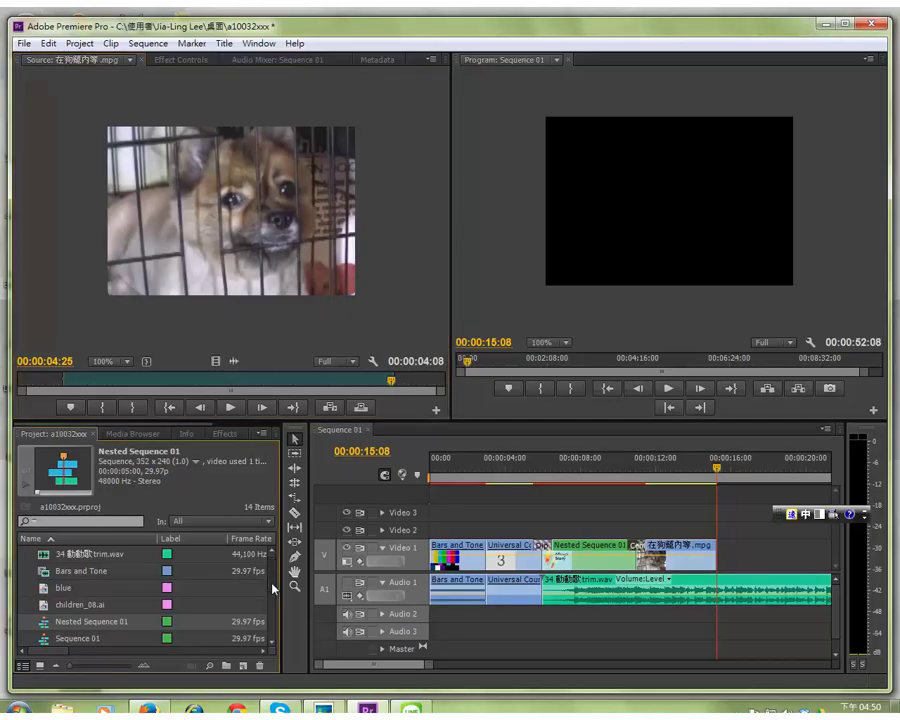
Step: Load 命令吃飯.mpg in the Source monitor and play its first couple of seconds
scroll(272, 607, "down", 3)
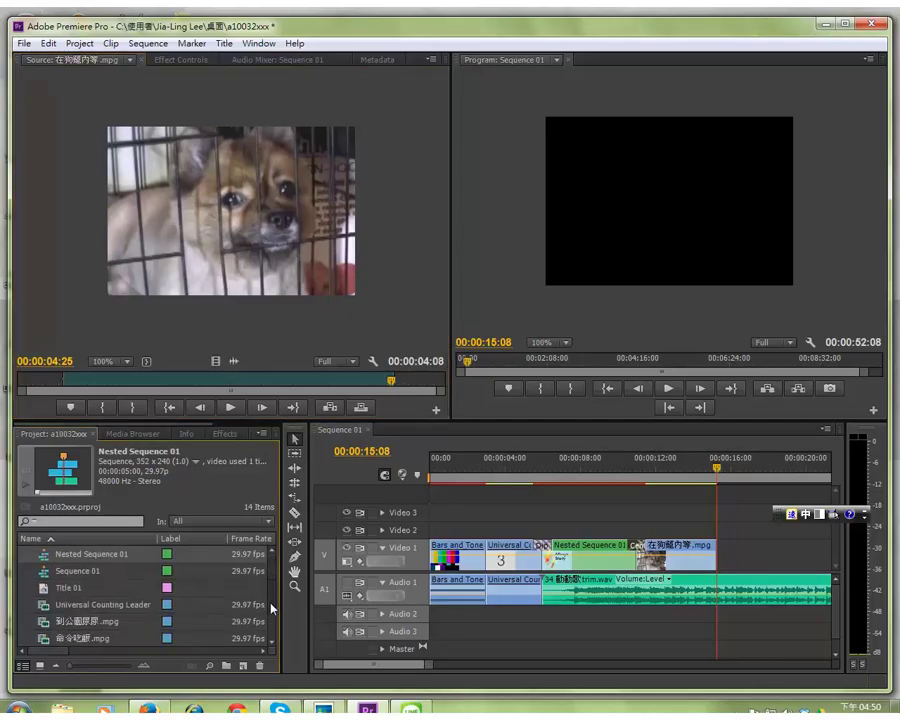
scroll(272, 610, "down", 2)
left_click_drag(270, 616, 276, 597)
double_click(73, 642)
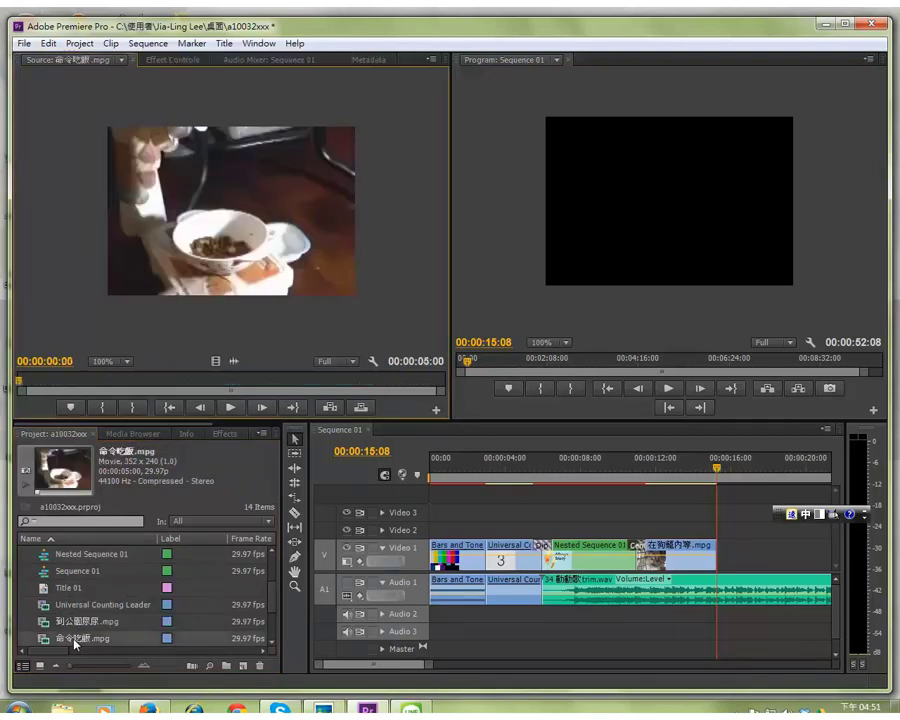
left_click(230, 408)
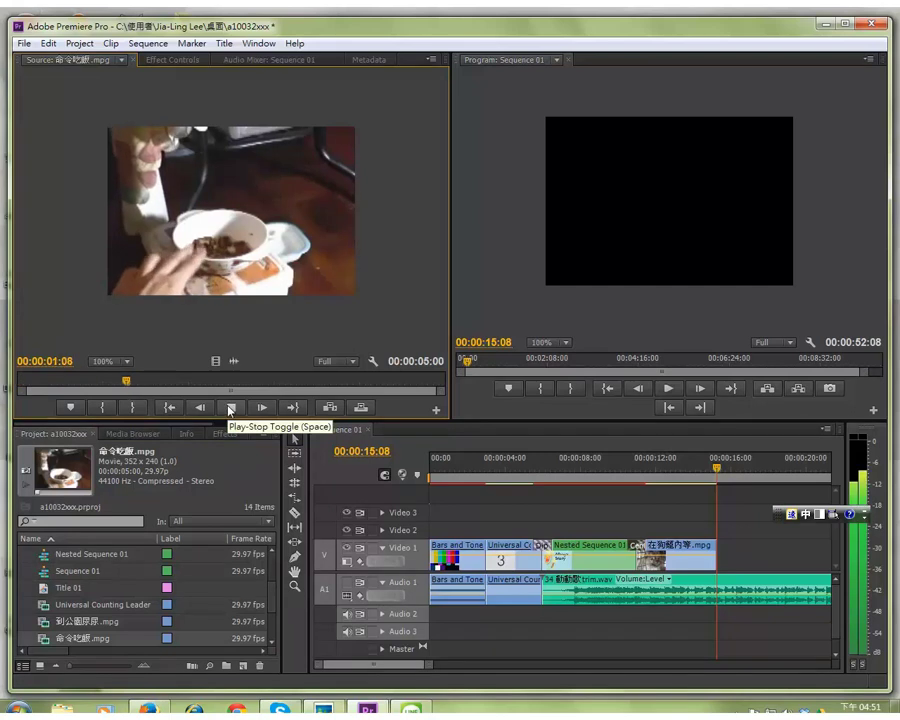
left_click(230, 408)
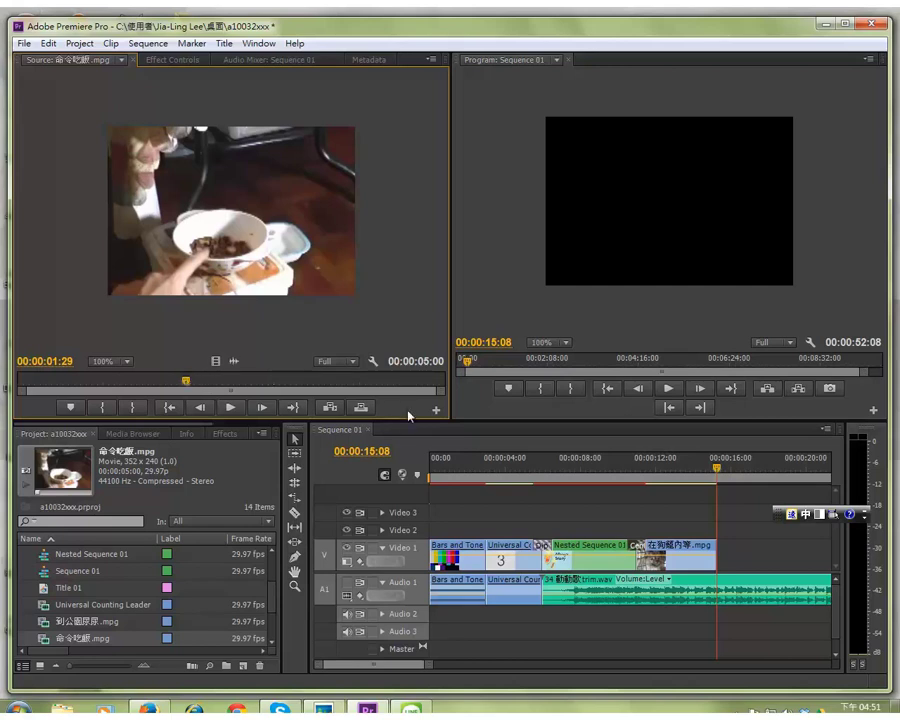
Step: Show the source as an audio waveform and mark In and a split Audio In at 00:00:00:25
left_click(374, 367)
left_click(393, 340)
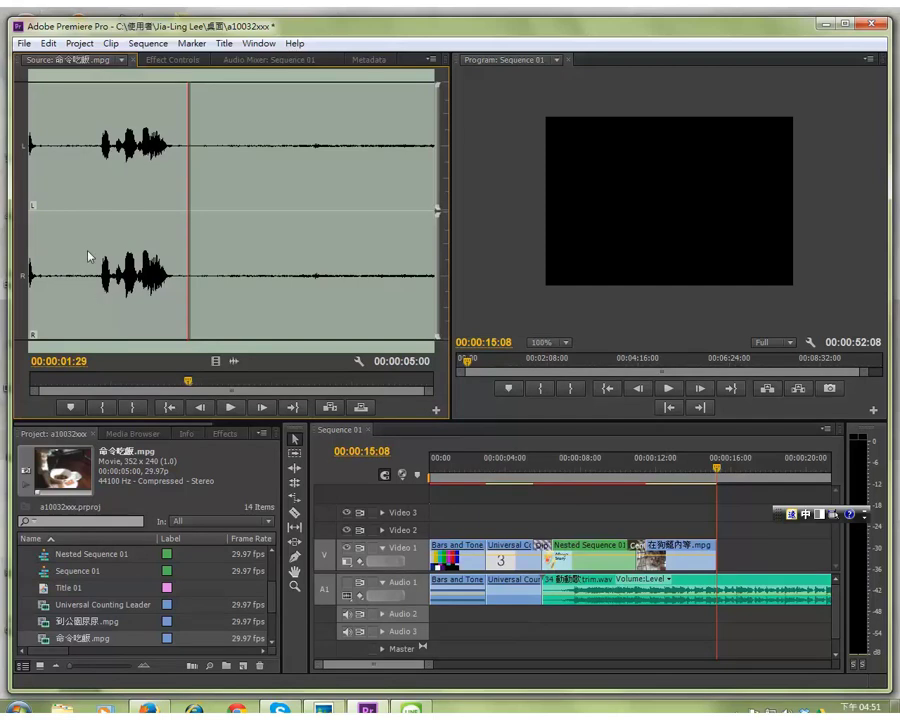
left_click(97, 85)
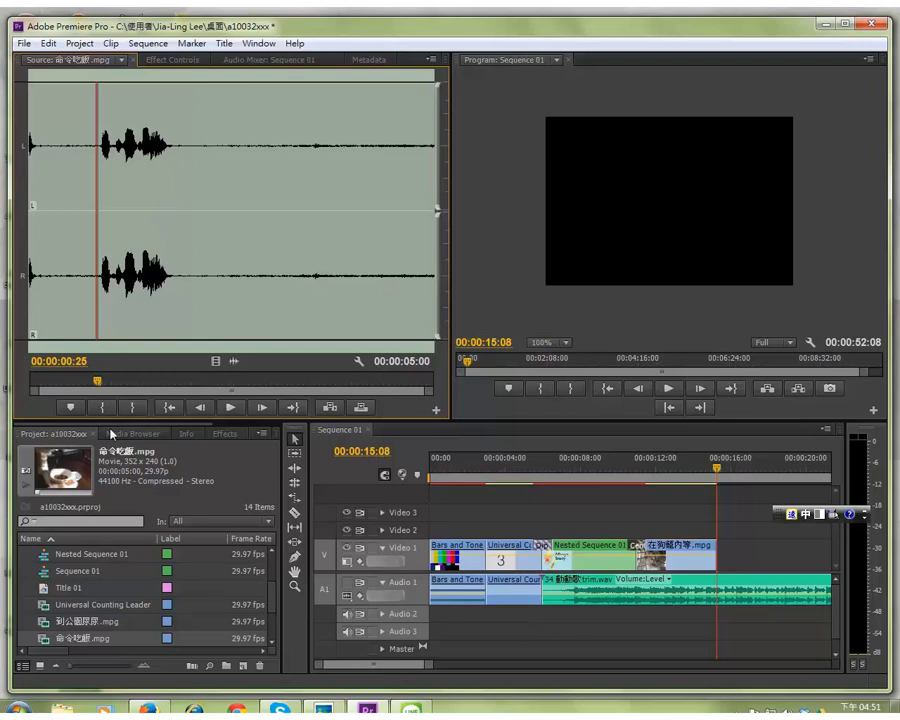
key("i")
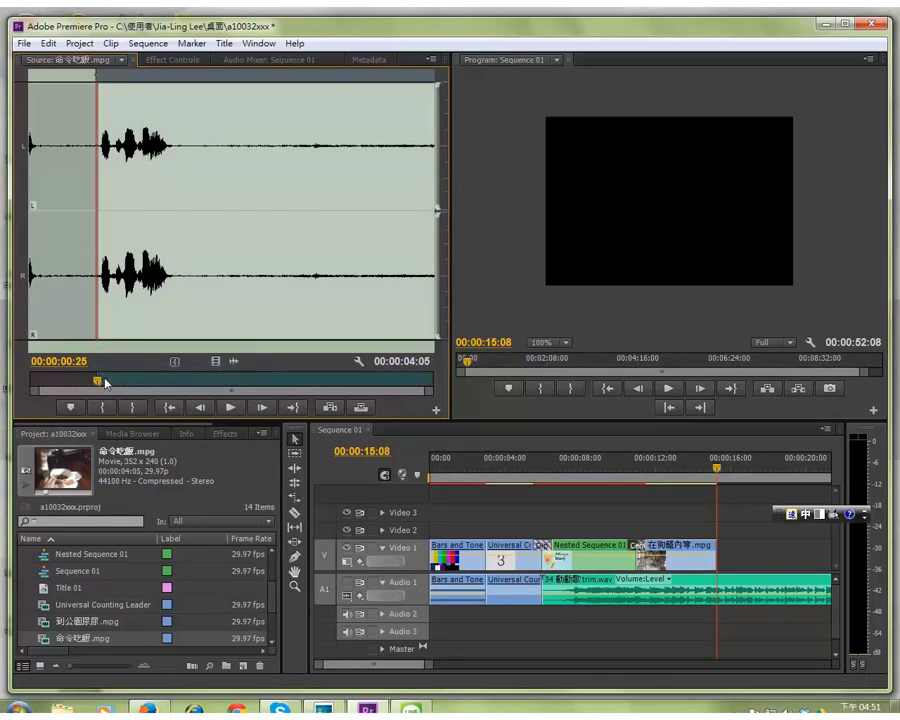
right_click(104, 380)
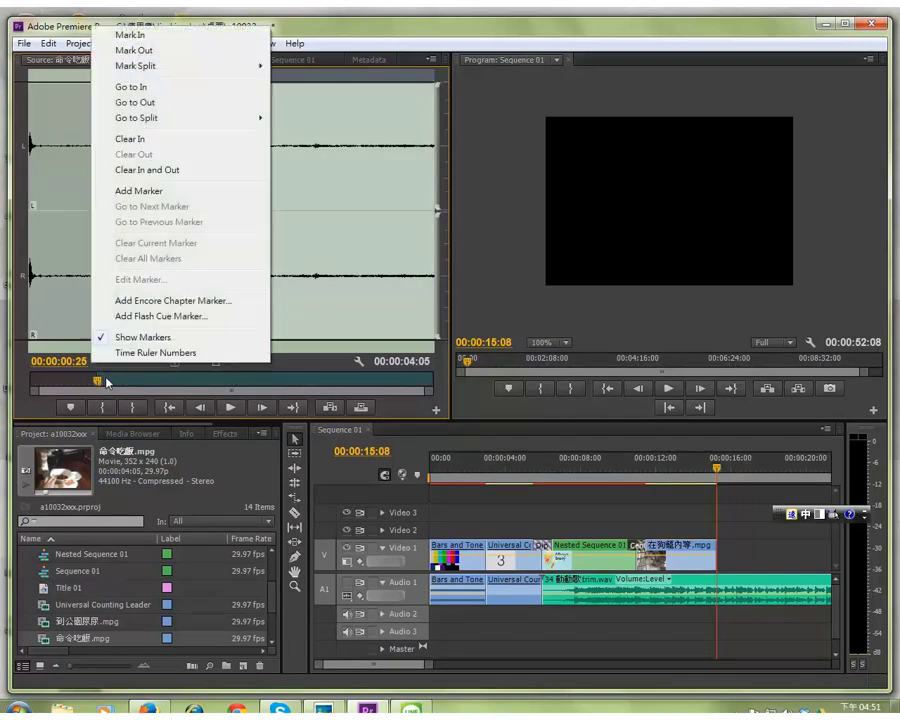
mouse_move(171, 66)
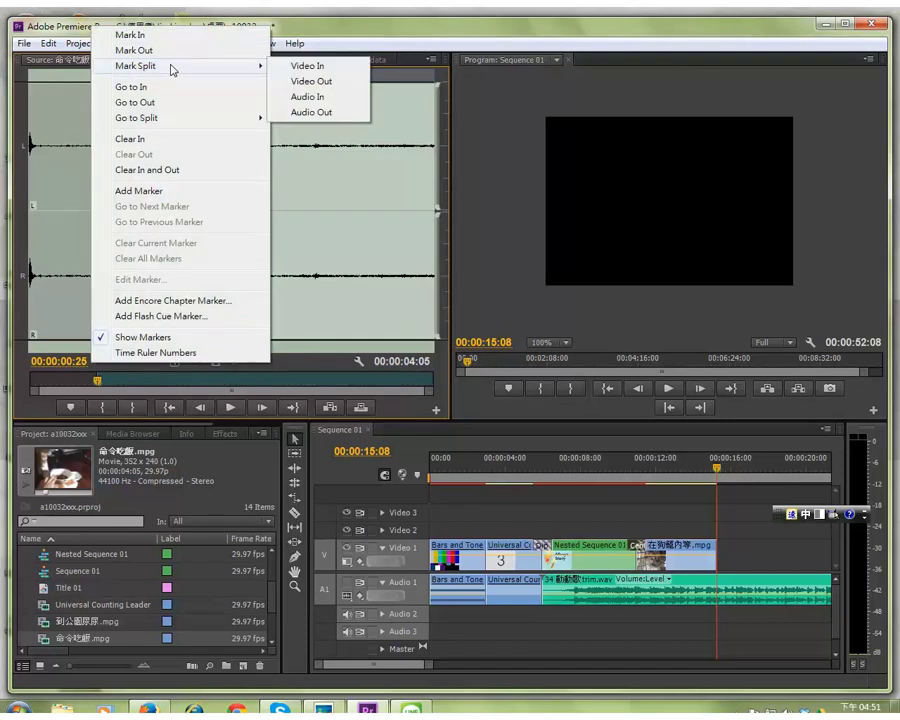
left_click(303, 97)
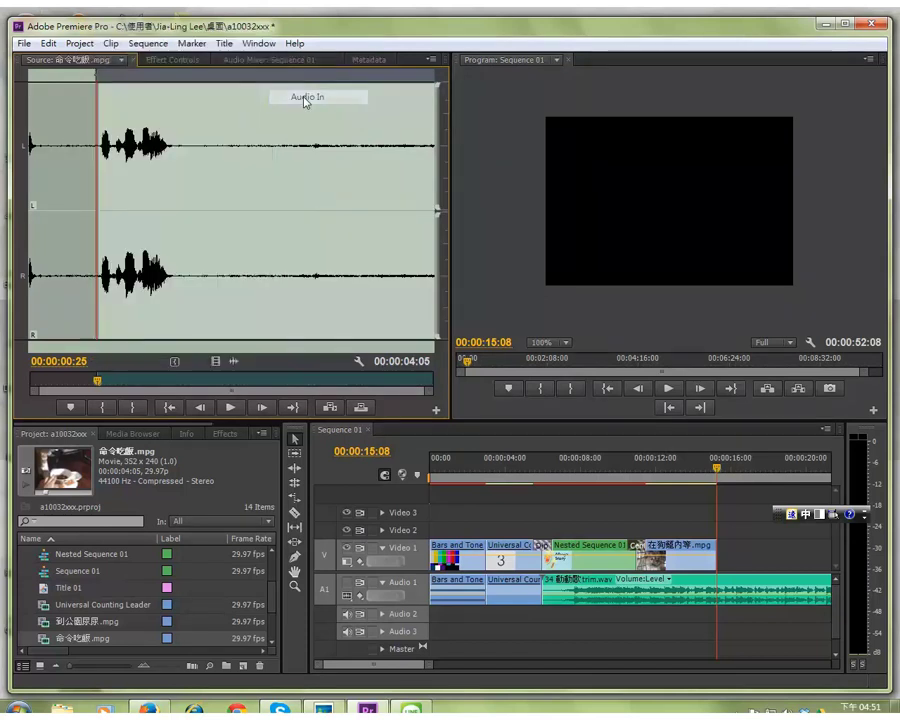
Step: Mark a split Audio Out at 00:00:01:24, where the sound ends
left_click_drag(97, 378, 121, 380)
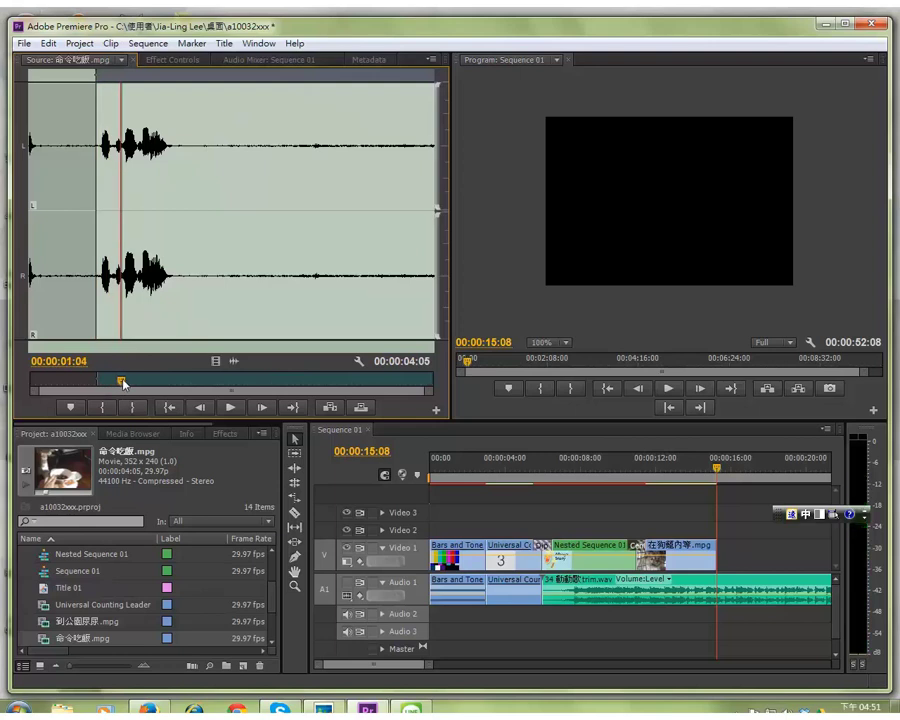
left_click_drag(122, 380, 175, 381)
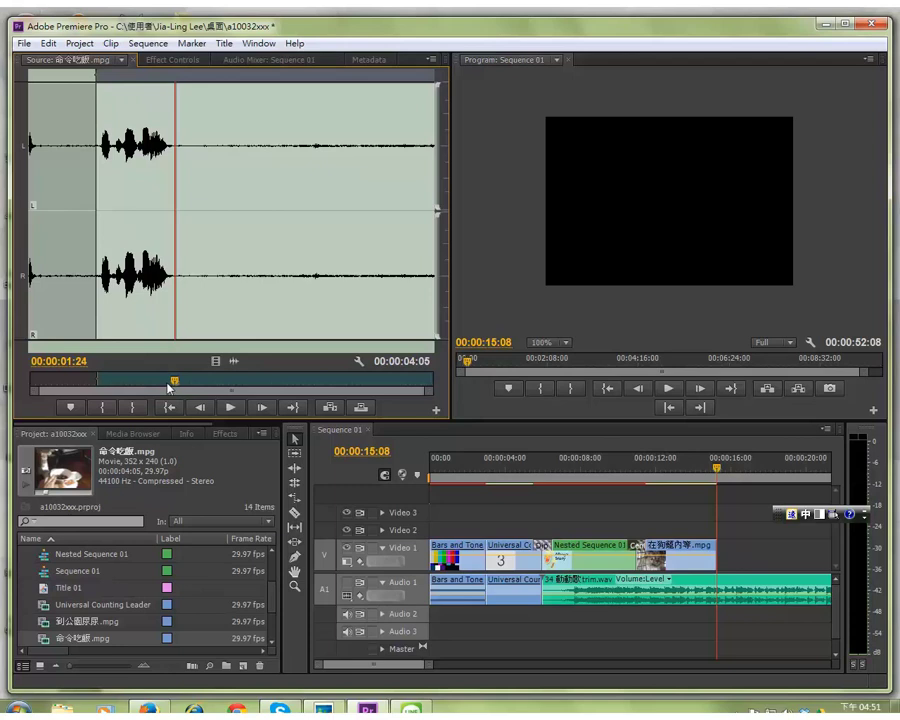
right_click(176, 379)
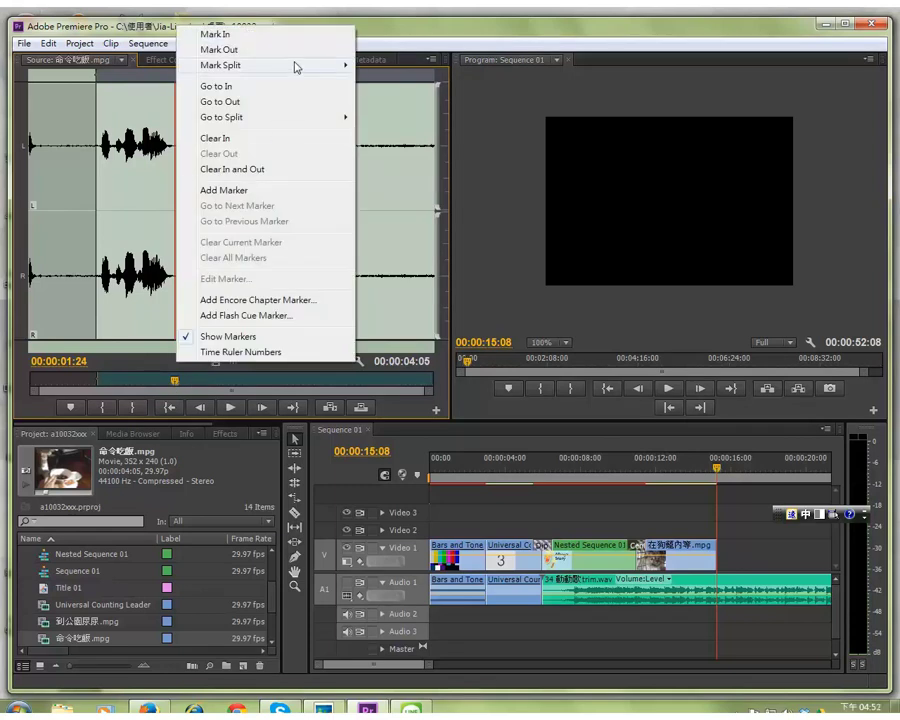
mouse_move(294, 66)
left_click(398, 112)
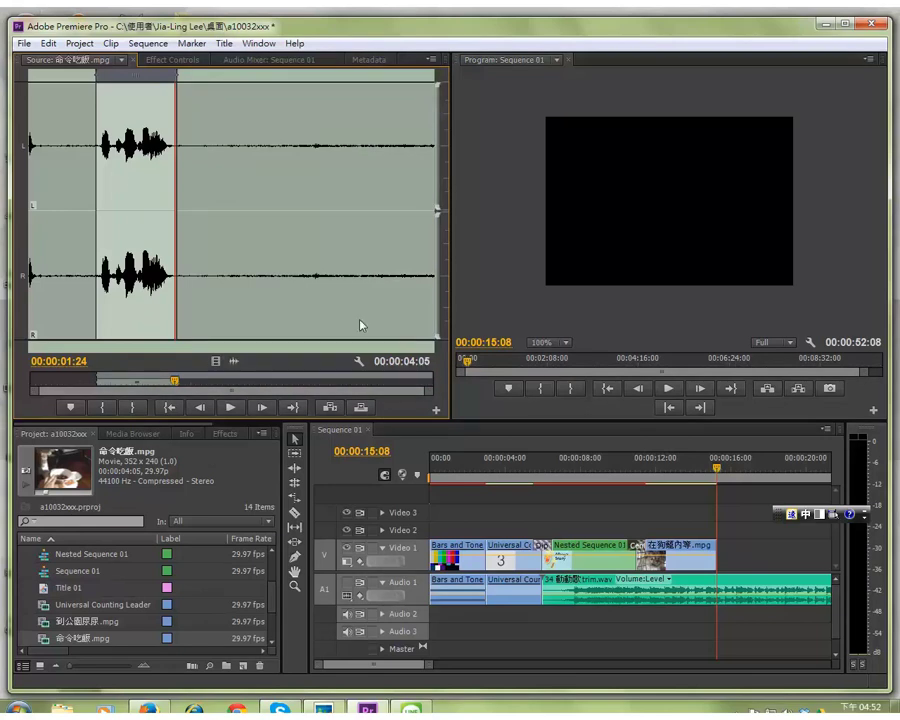
Step: Switch the Source monitor display back to Composite Video for the food-bowl clip
left_click(358, 362)
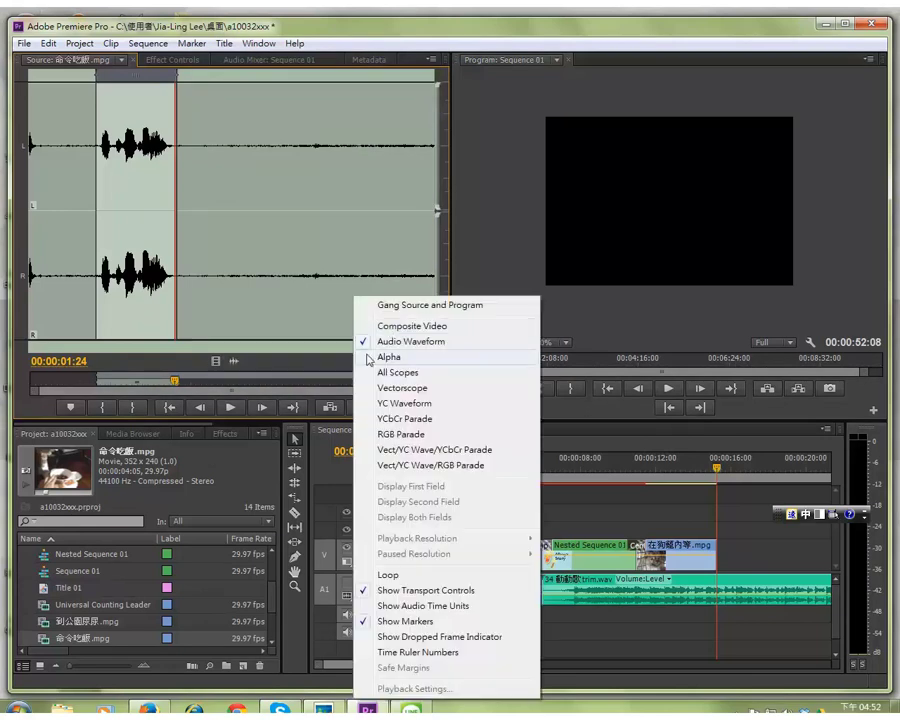
left_click(398, 326)
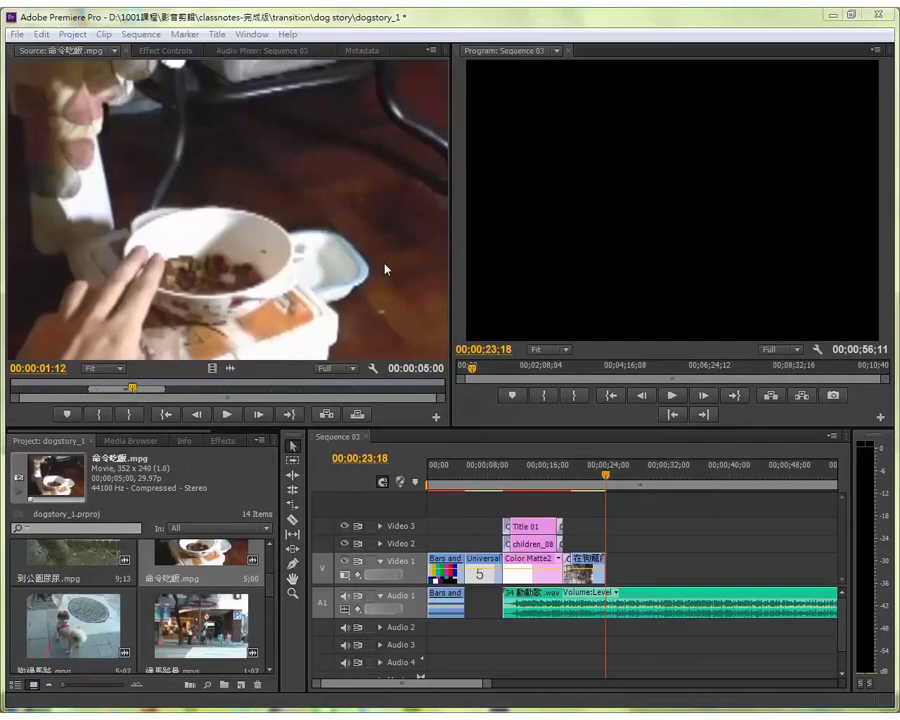
left_click(372, 368)
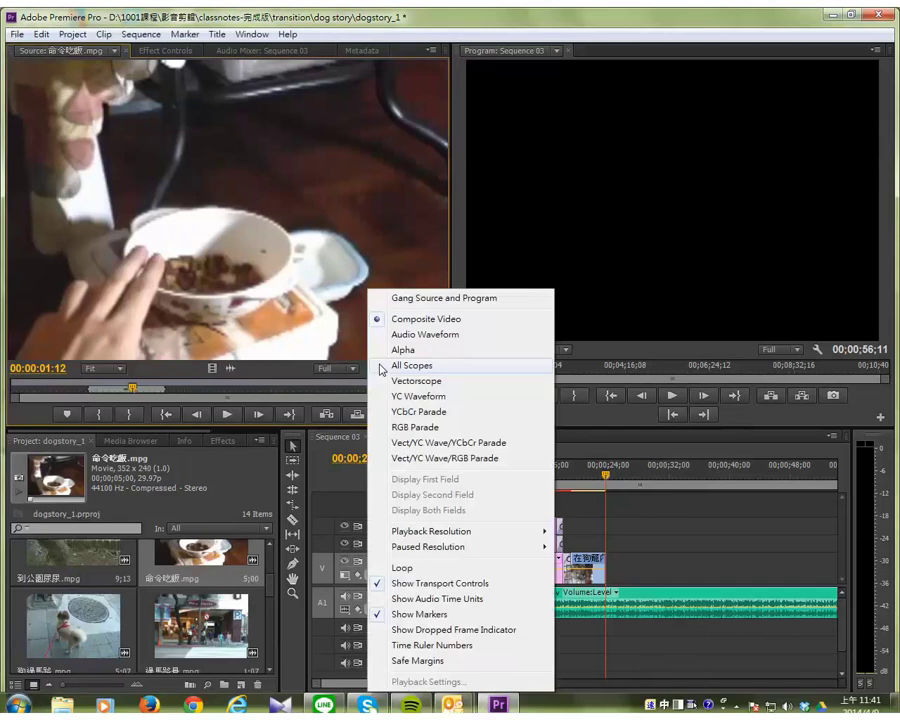
left_click(421, 322)
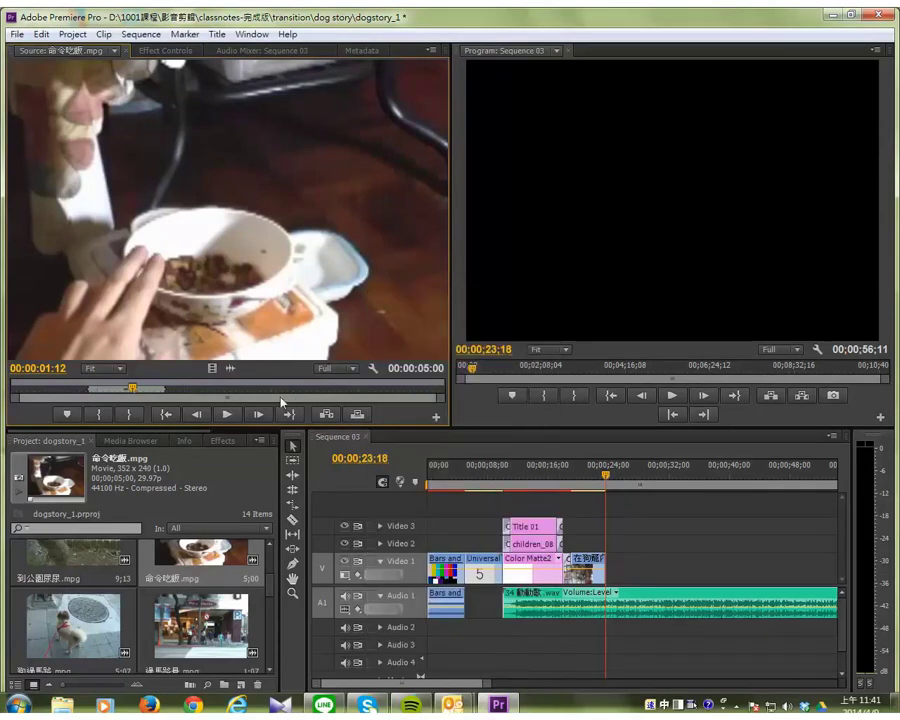
Step: Scrub the source playhead back to 00:00:00:13 and bring up the ruler's marking options
left_click(95, 388)
mouse_move(96, 387)
left_mouse_down()
mouse_move(36, 390)
mouse_move(46, 388)
left_mouse_up()
right_click(57, 385)
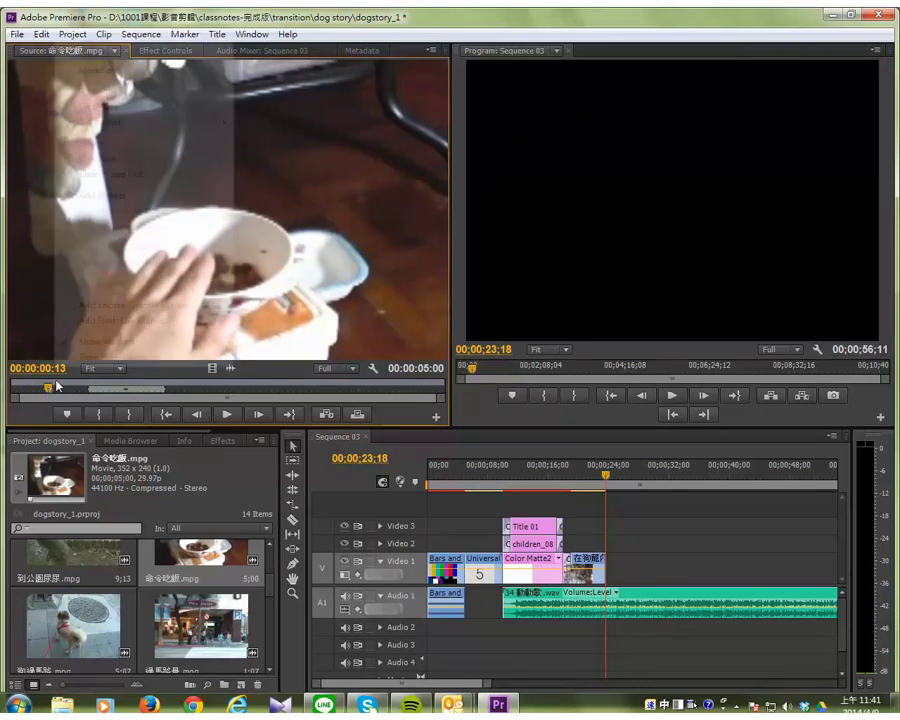
Step: Mark a split Video In at 00:00:00:13 and Video Out at 00:00:04:06 (00:00:03:24)
mouse_move(165, 78)
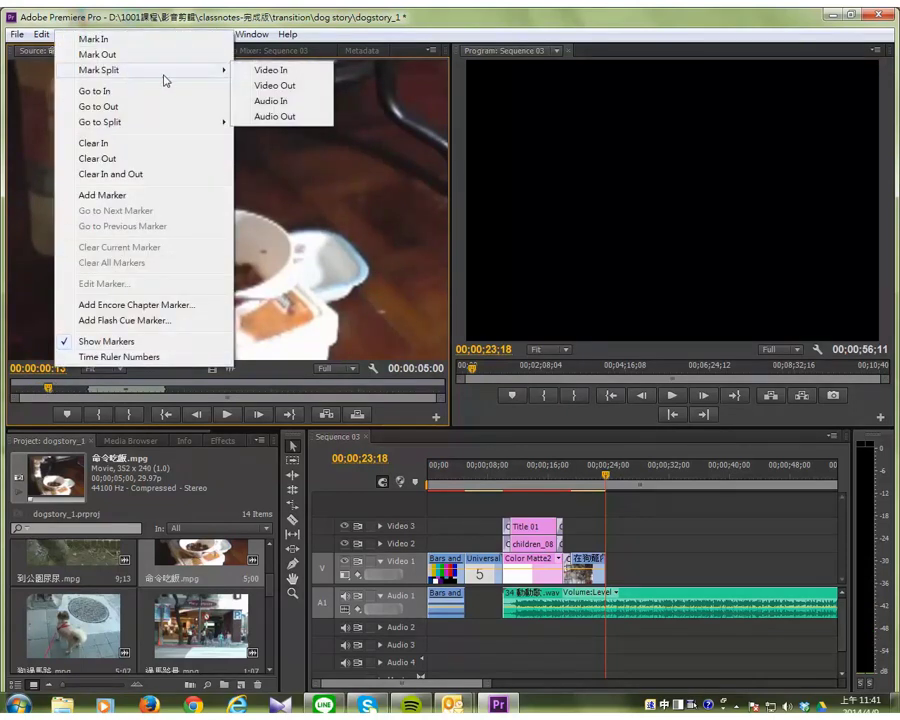
left_click(260, 70)
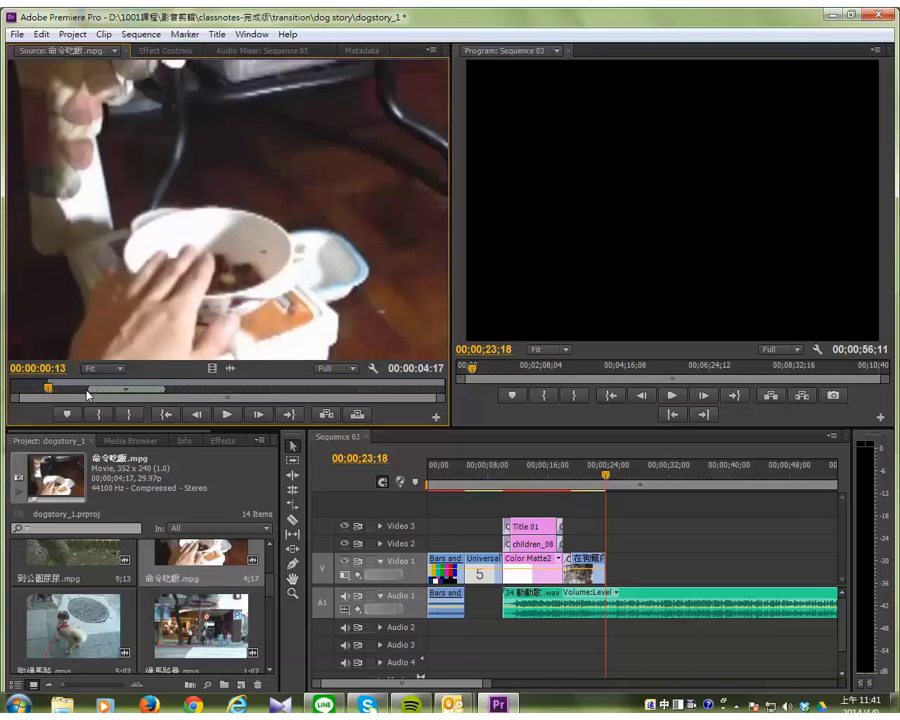
left_click_drag(50, 388, 372, 401)
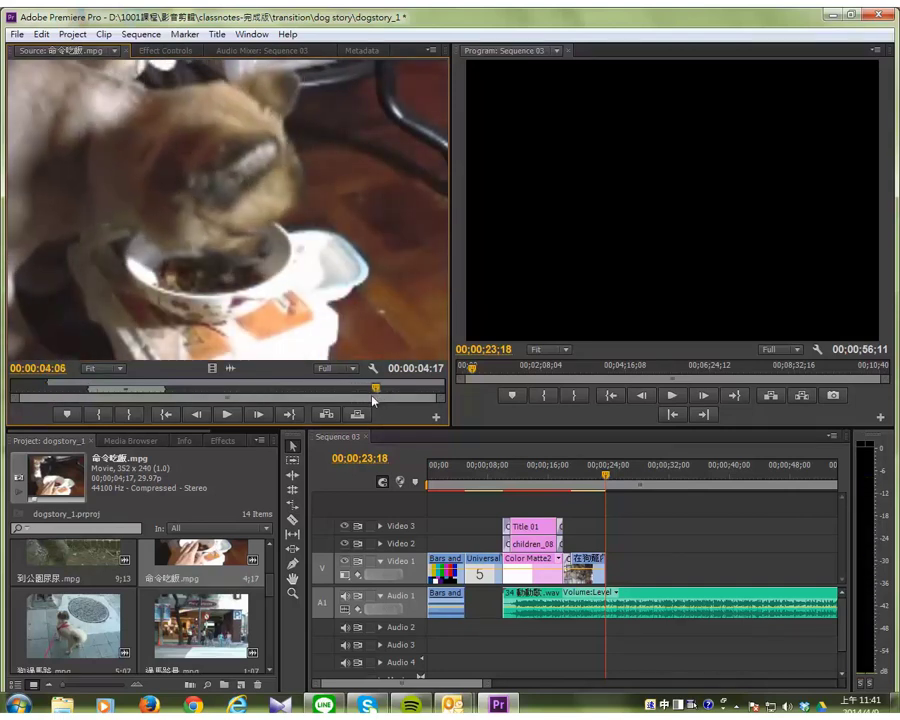
right_click(374, 389)
mouse_move(451, 74)
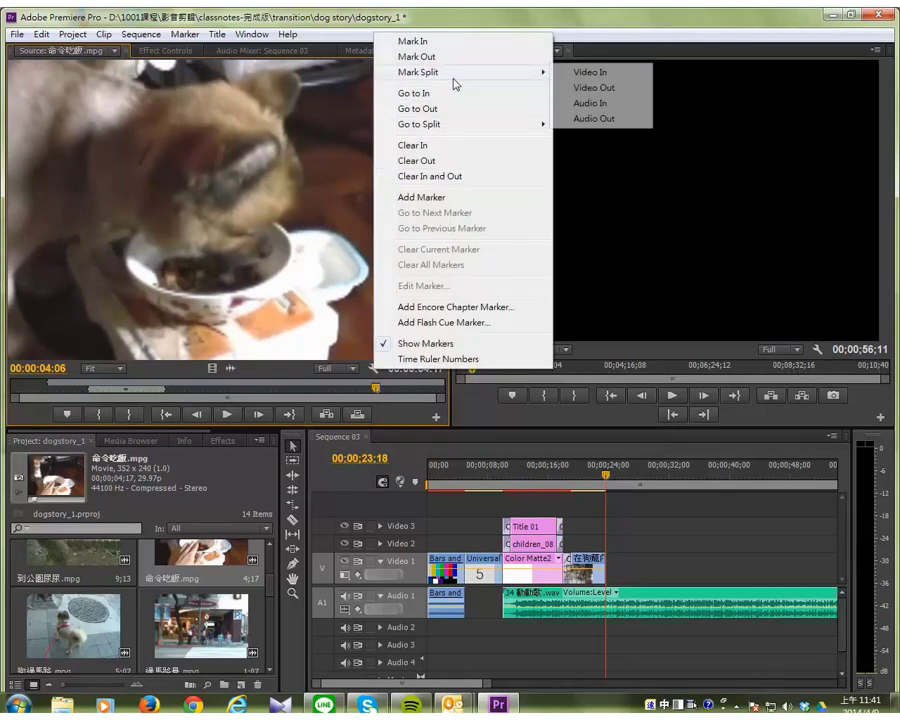
left_click(599, 88)
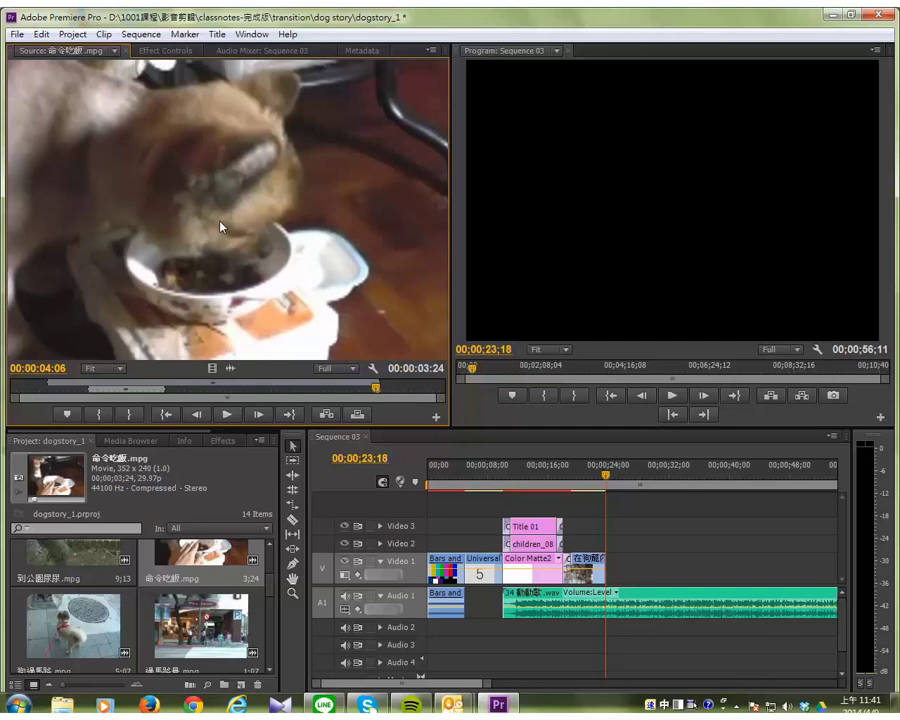
Step: Drop the split-edited food-bowl clip after the caged-dog clip in Sequence 03 and lock Audio 1
mouse_move(220, 226)
left_mouse_down()
mouse_move(631, 572)
mouse_move(623, 577)
mouse_move(615, 576)
mouse_move(616, 556)
left_mouse_up()
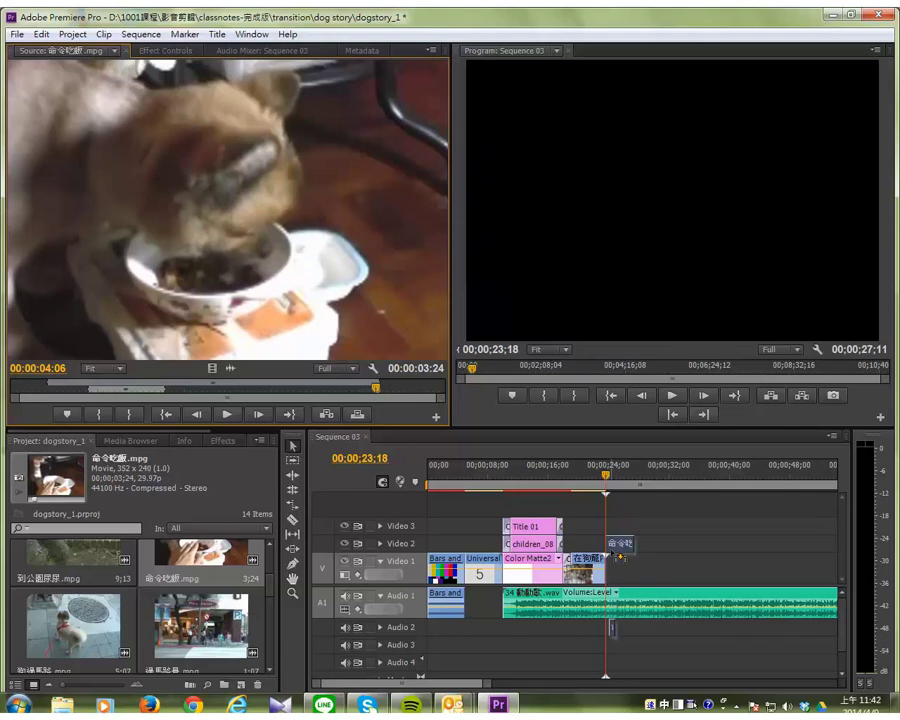
left_click_drag(612, 554, 615, 569)
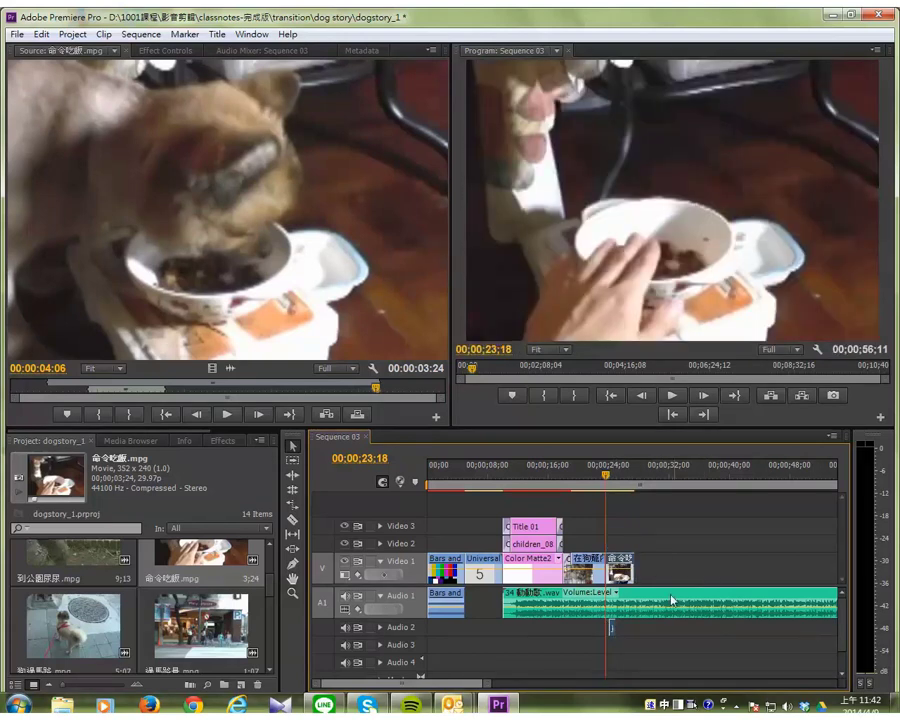
left_click(369, 597)
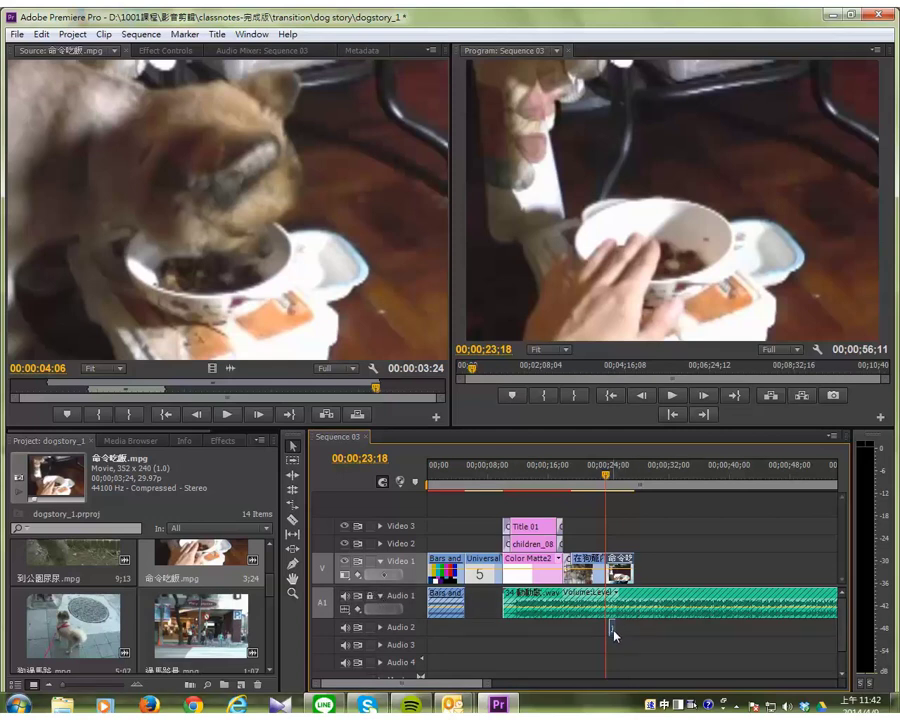
mouse_move(619, 568)
left_mouse_down()
mouse_move(583, 540)
mouse_move(617, 572)
left_mouse_up()
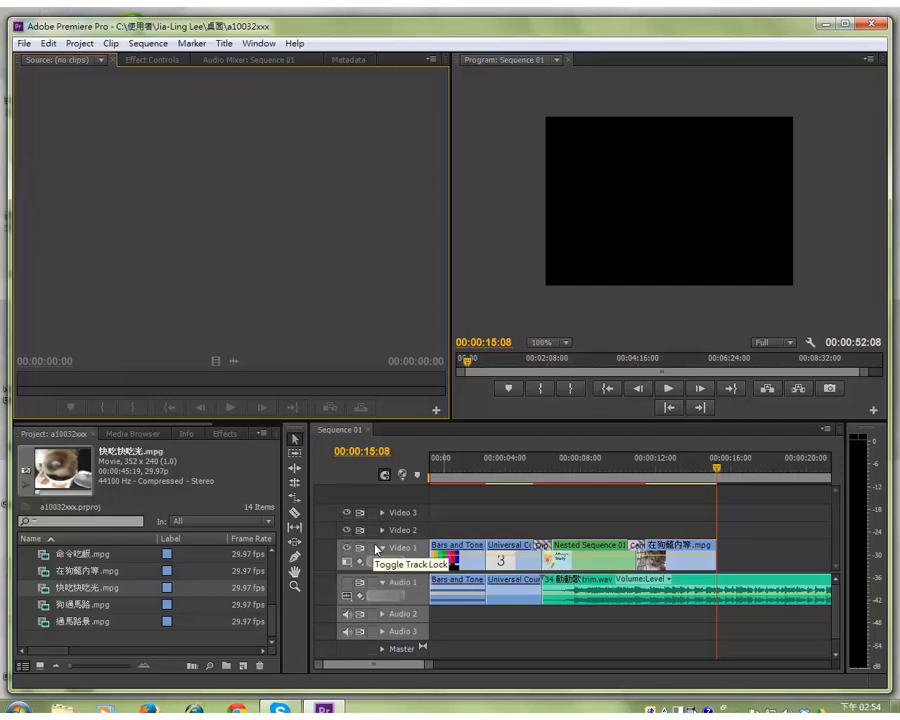
Step: Load 快吃快吃光.mpg from the Project panel into the Source monitor for previewing
left_click(67, 589)
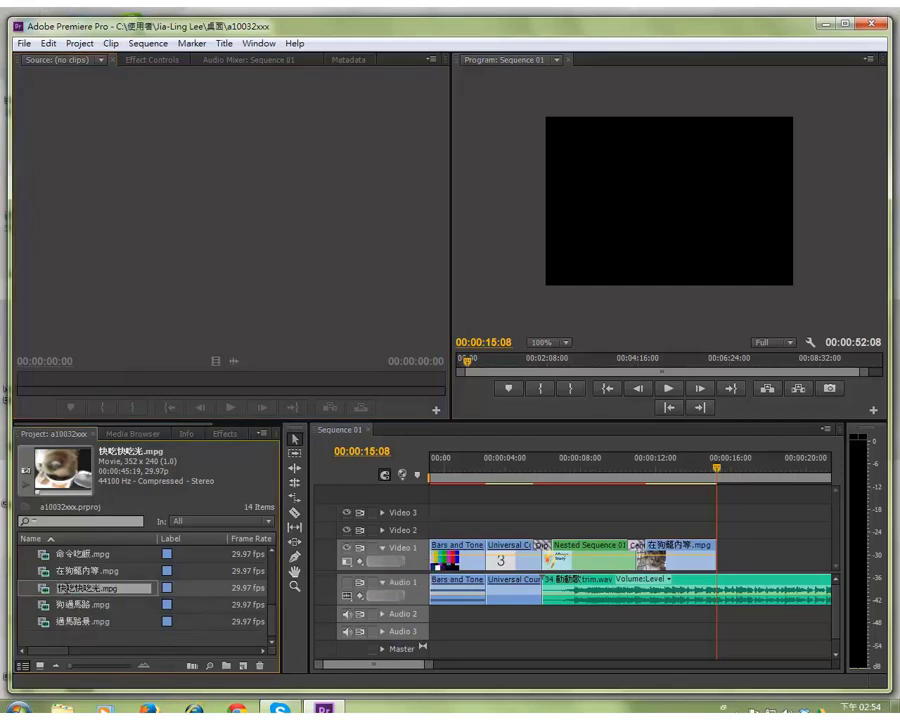
left_click_drag(55, 598, 40, 412)
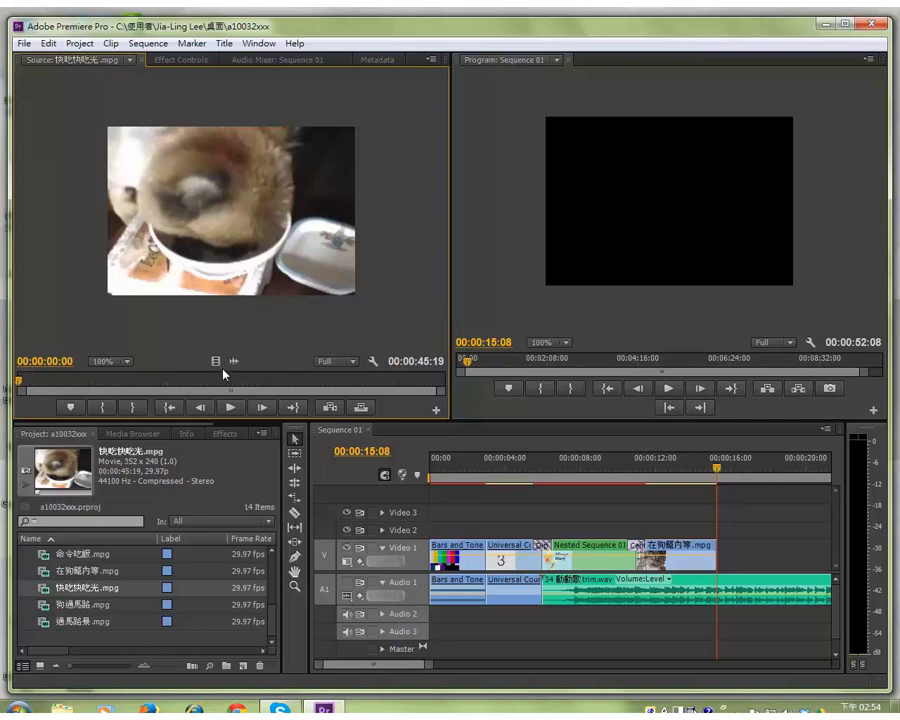
Step: Drop 快吃快吃光.mpg's video onto Video 1 at 00:00:15:08, then zoom out the timeline
left_click_drag(216, 360, 723, 546)
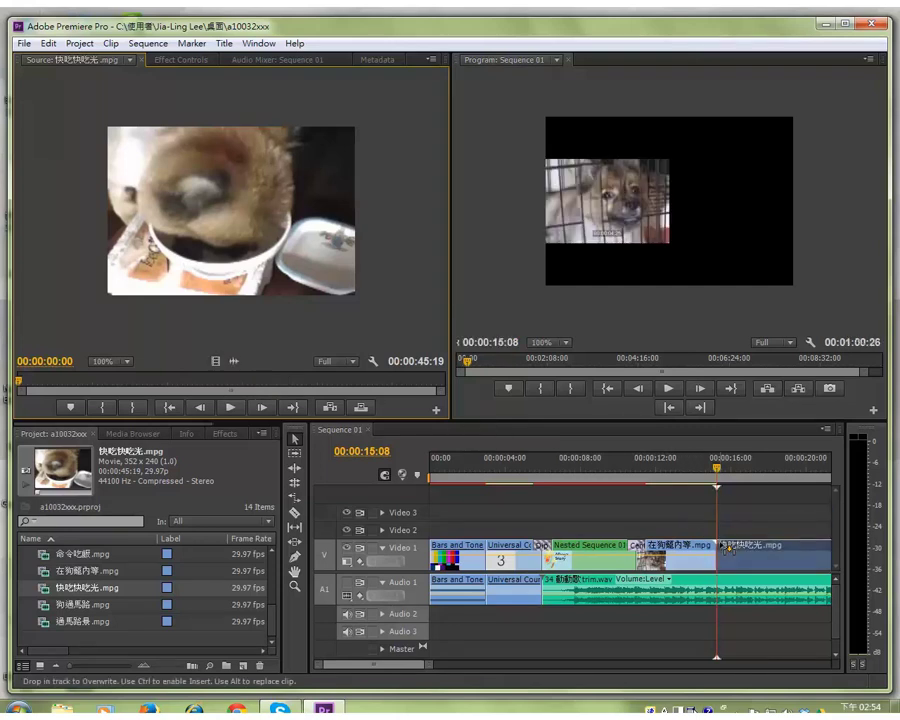
mouse_move(432, 671)
left_mouse_down()
mouse_move(452, 666)
mouse_move(408, 659)
left_mouse_up()
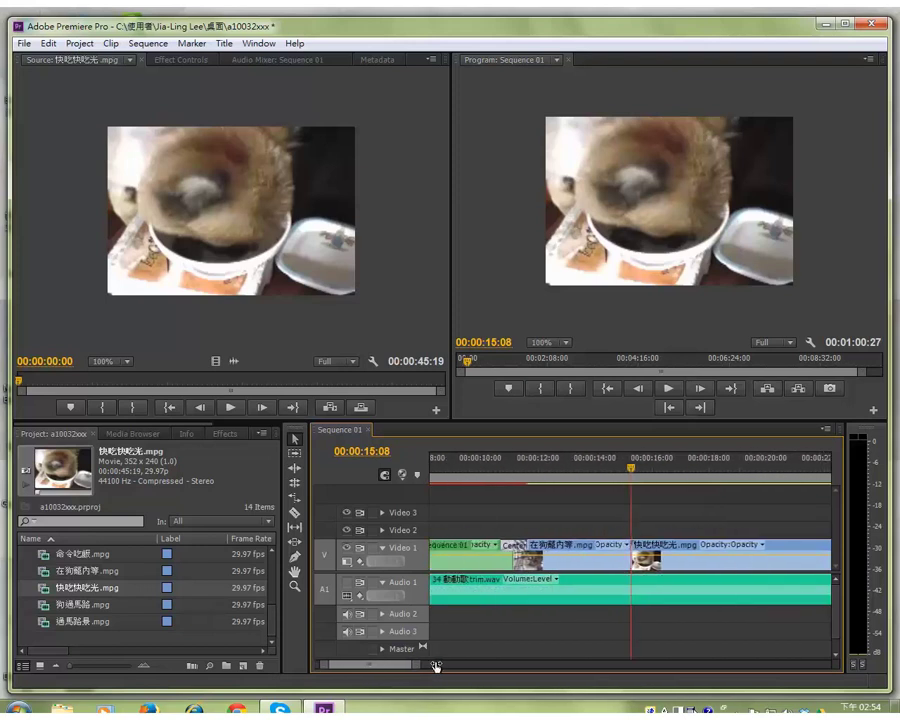
mouse_move(352, 667)
left_mouse_down()
mouse_move(367, 668)
mouse_move(334, 665)
mouse_move(538, 697)
left_mouse_up()
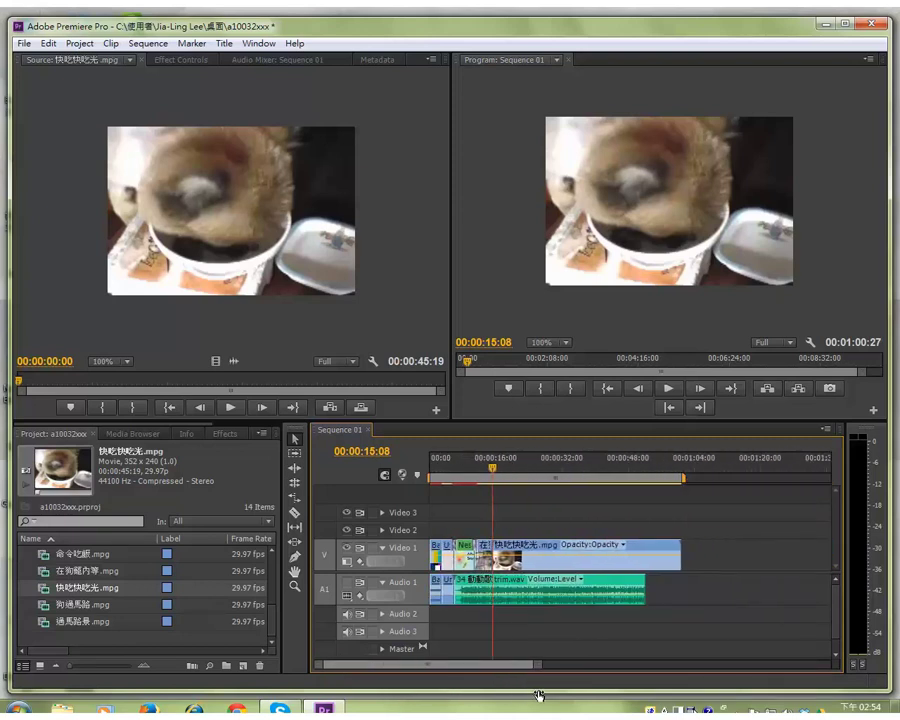
left_click(627, 463)
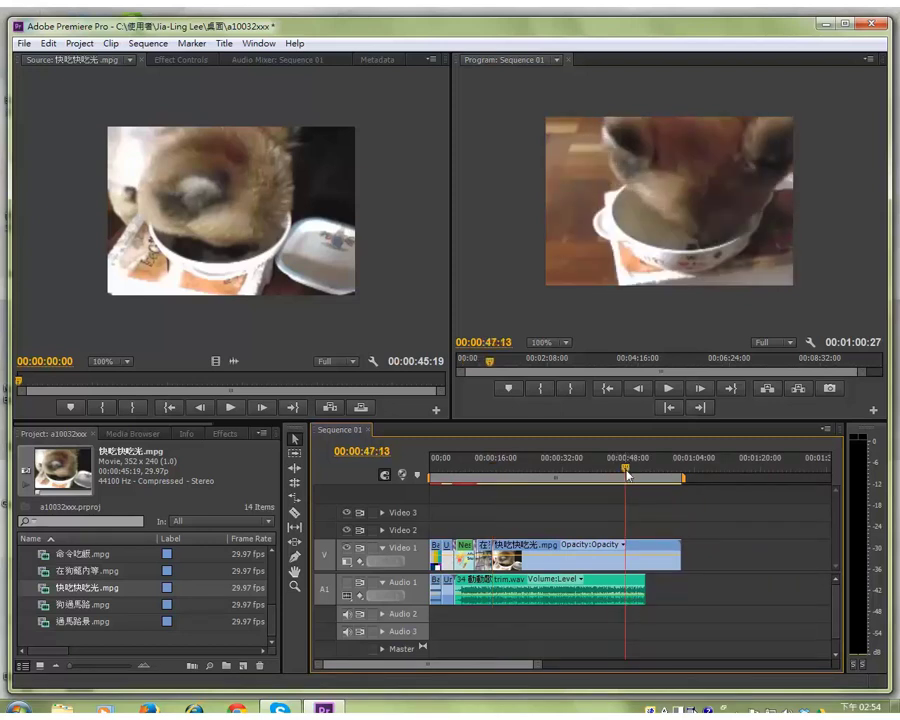
left_click_drag(627, 469, 607, 466)
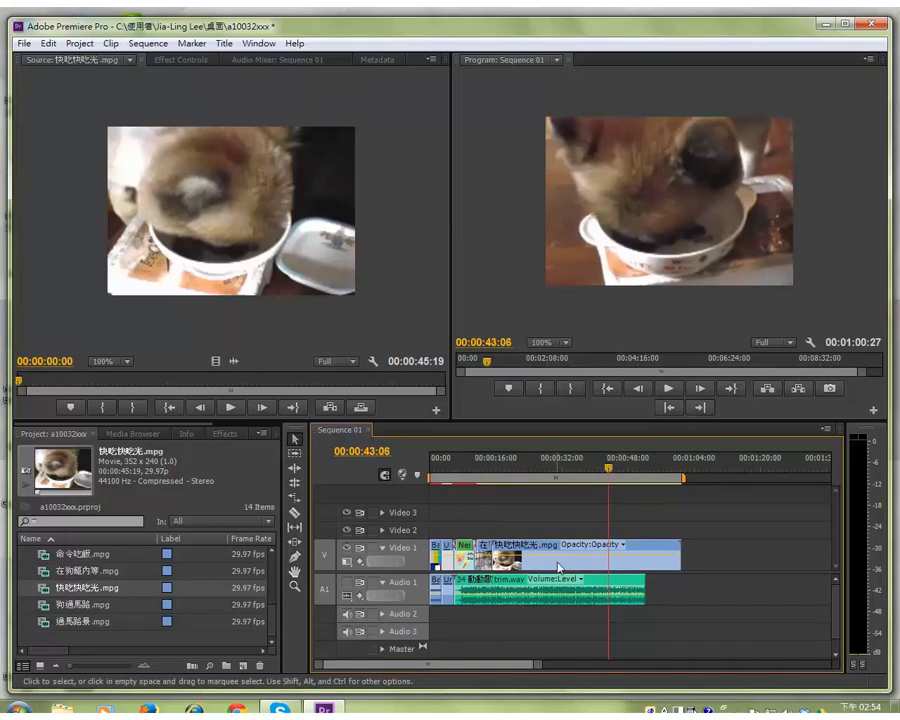
Step: Load the timeline eating clip into the Source monitor and set its Out point at 00:00:43:24
double_click(556, 567)
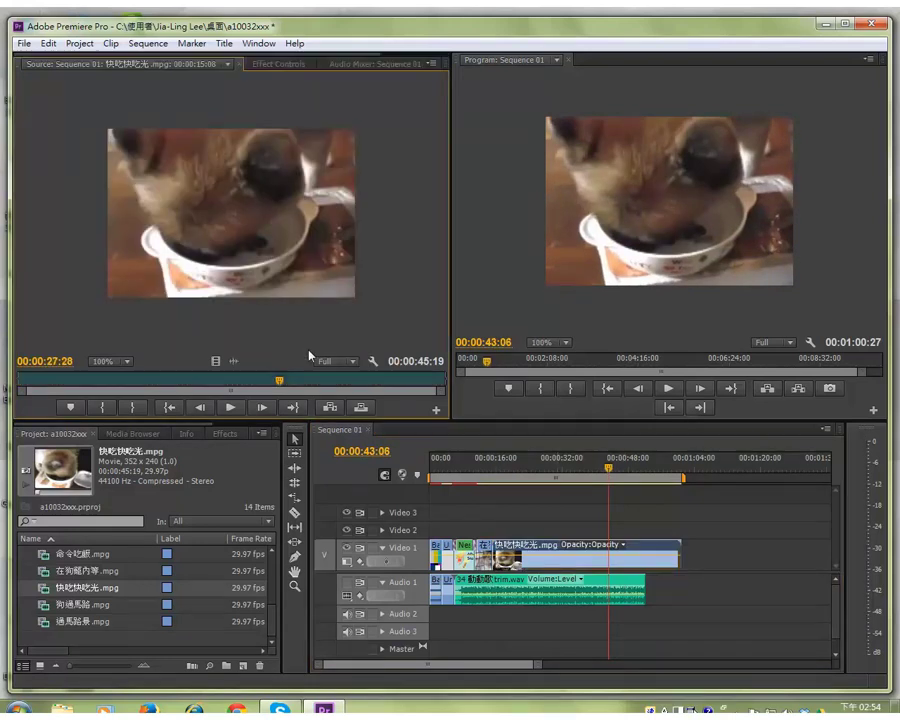
left_click_drag(279, 380, 340, 390)
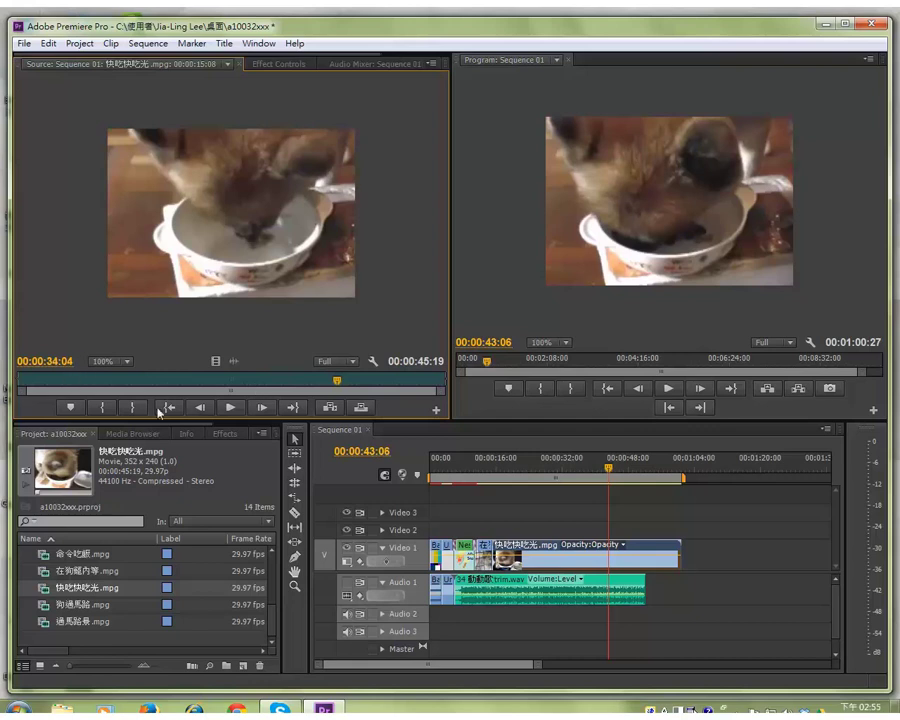
left_click(232, 408)
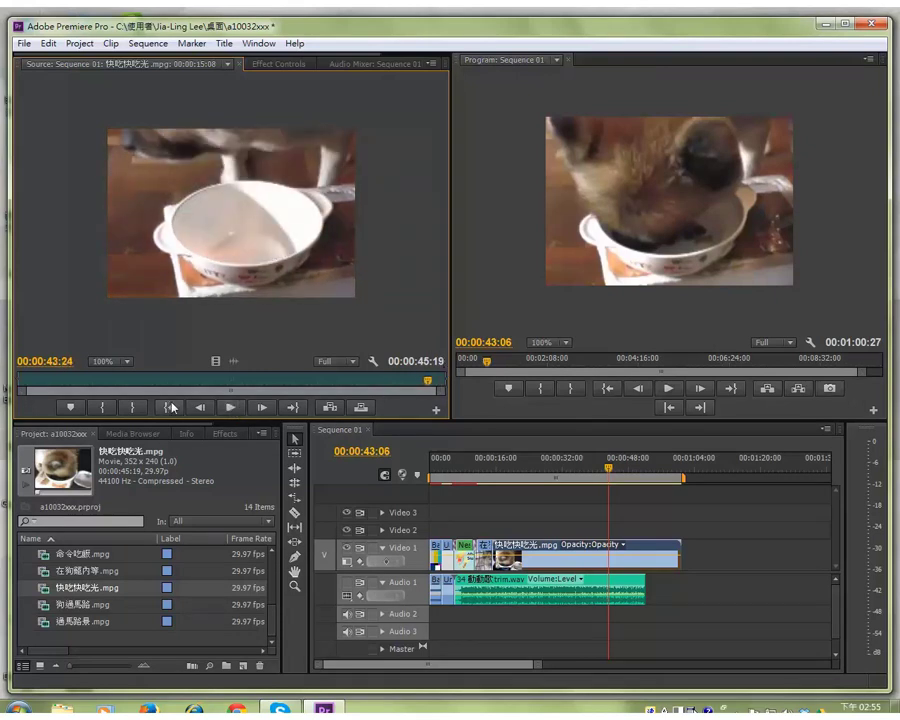
left_click(132, 407)
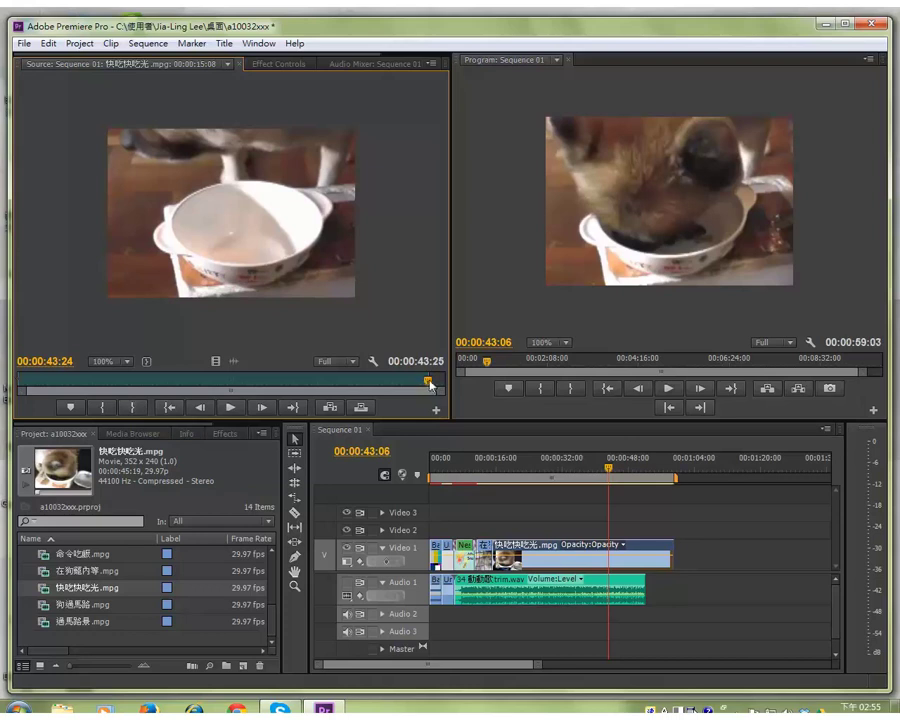
Step: Set the eating clip's In point at 00:00:07:15 and ripple-delete the gap before it
left_click_drag(429, 384, 39, 382)
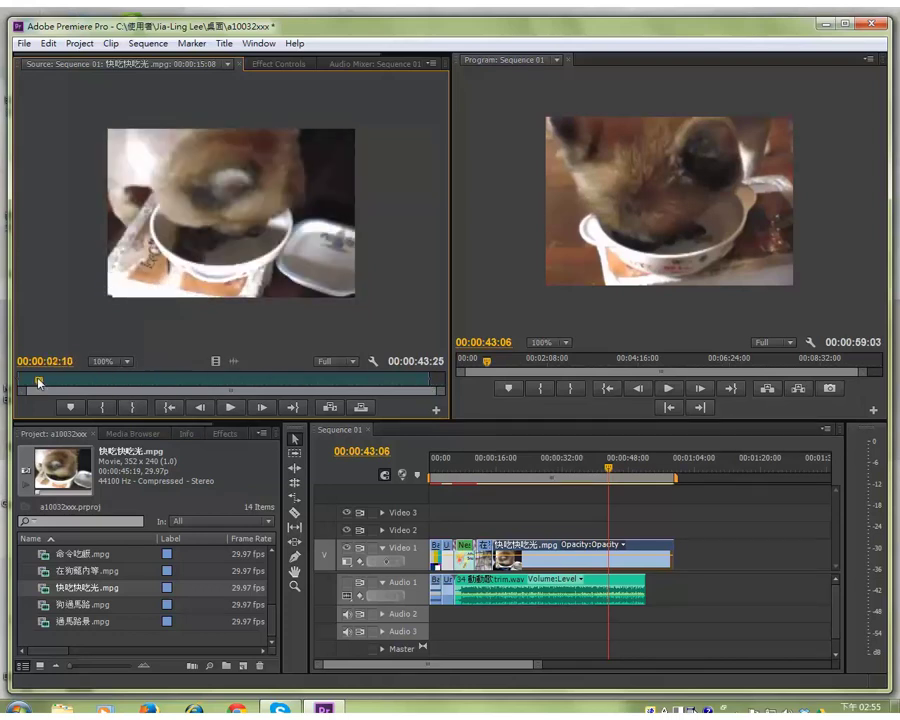
left_click_drag(39, 383, 87, 382)
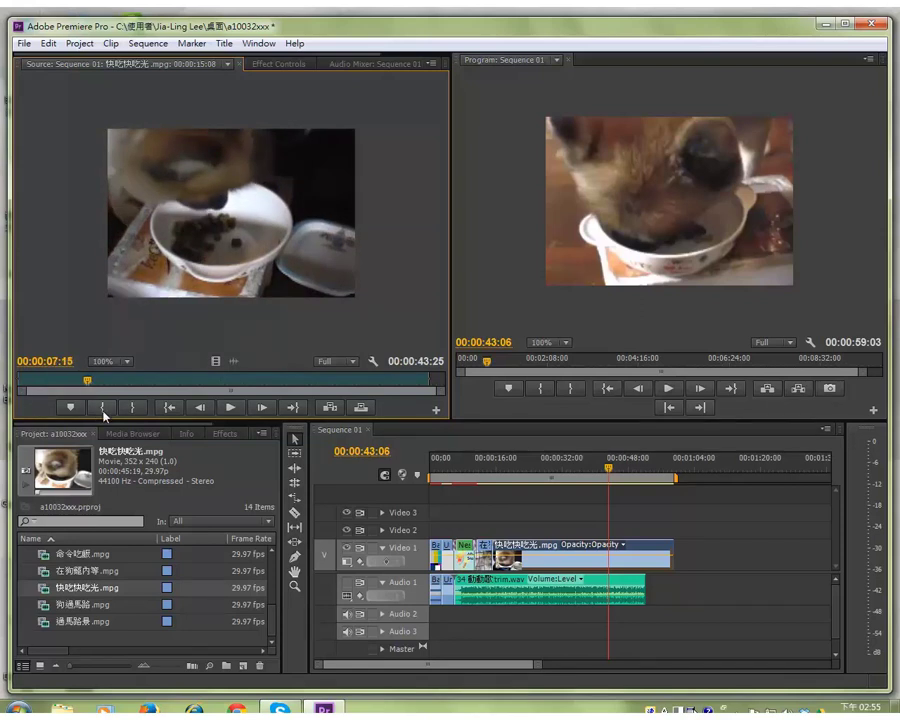
left_click(103, 407)
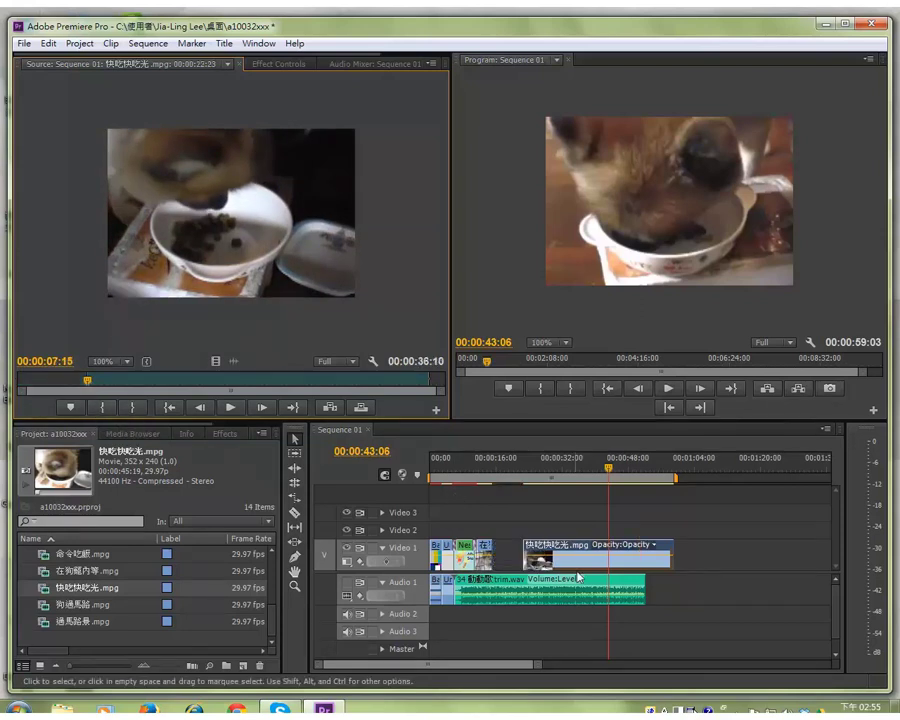
right_click(509, 553)
left_click(544, 561)
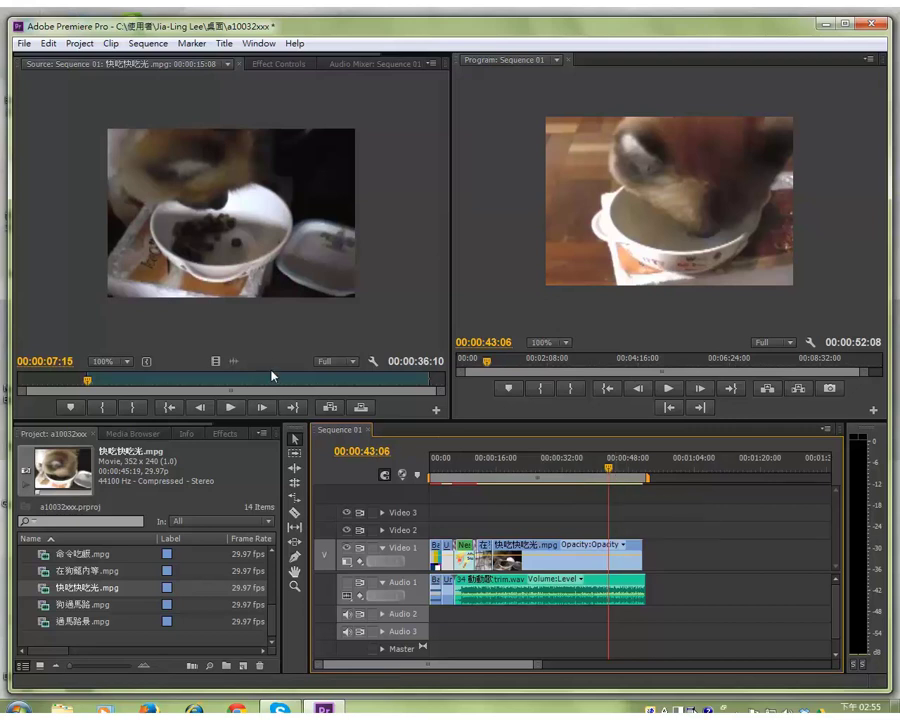
Step: Expand Time Remapping > Speed in Effect Controls and add a speed keyframe at 00:00:41:15
left_click(266, 64)
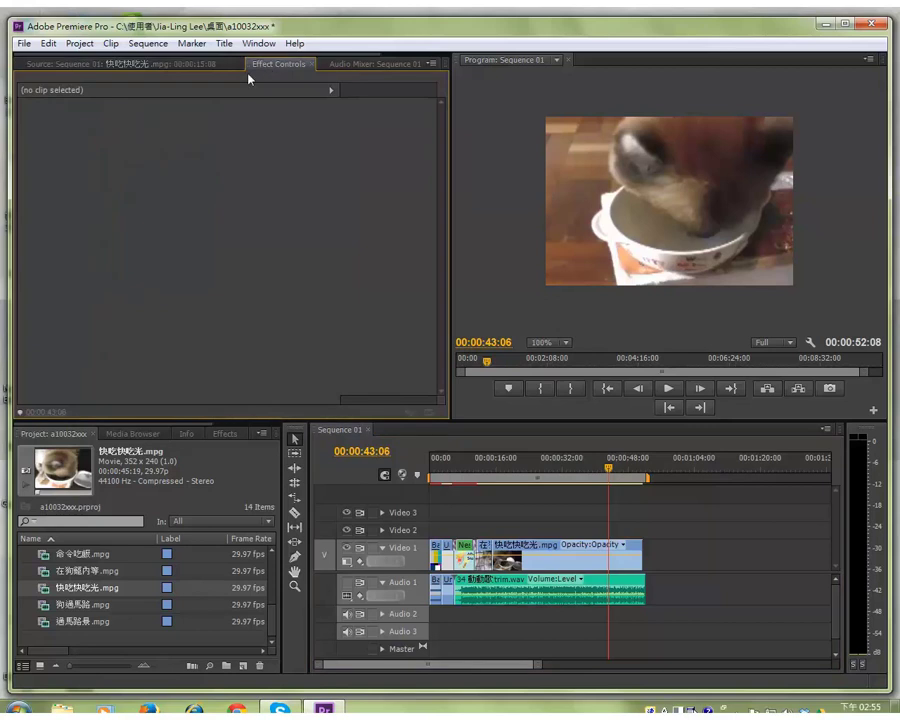
left_click(60, 64)
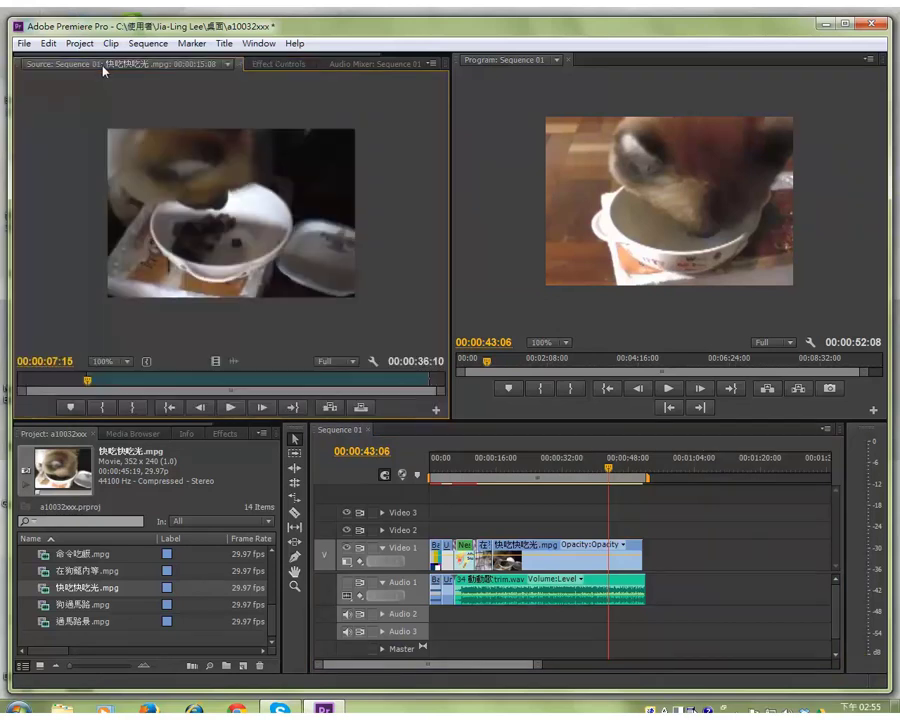
left_click(272, 64)
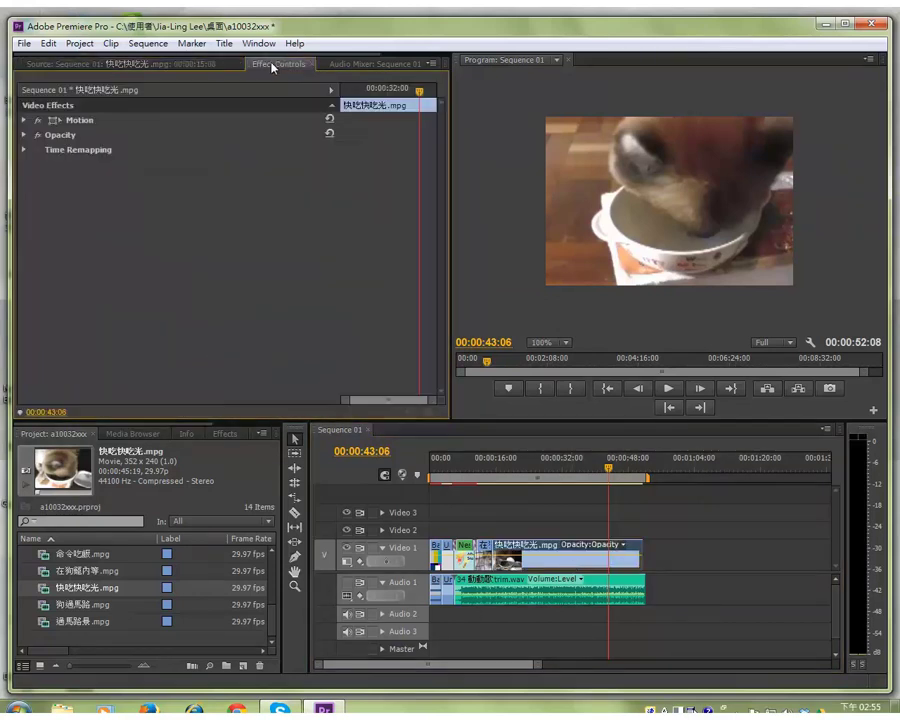
left_click(25, 151)
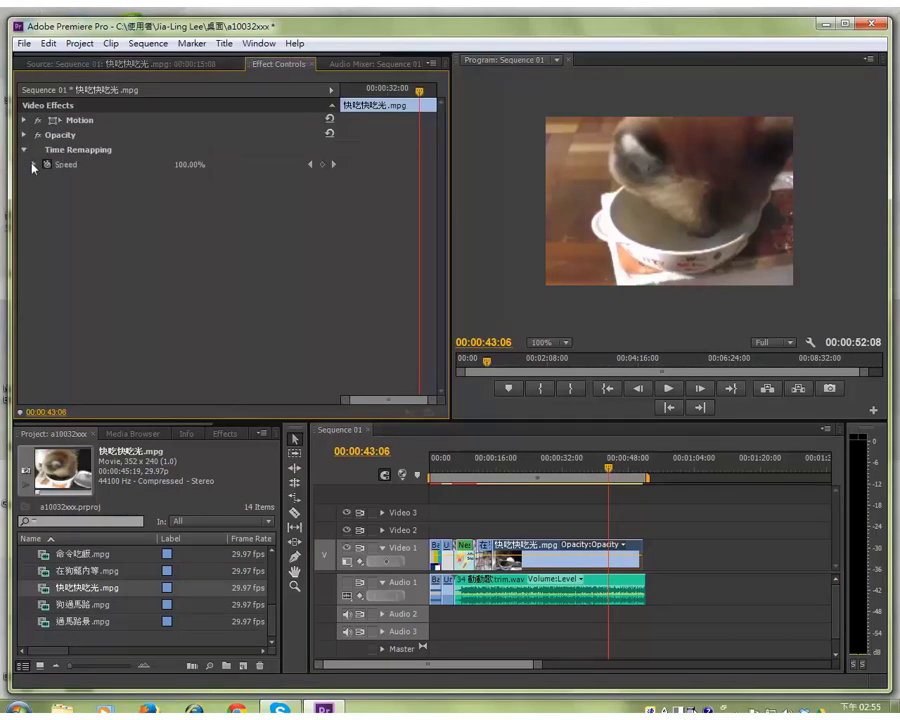
left_click(33, 165)
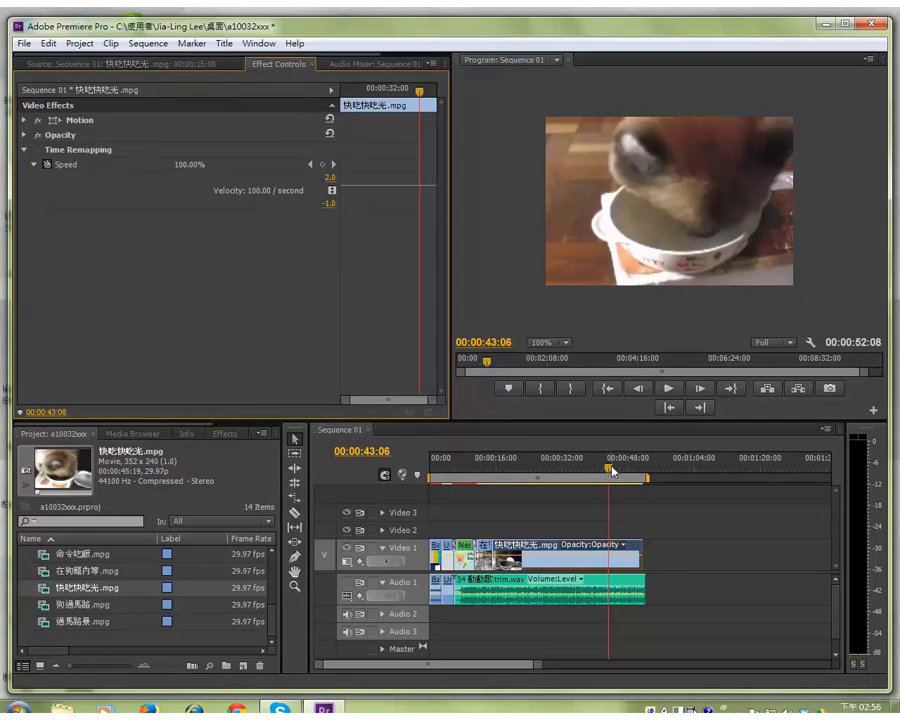
left_click_drag(614, 471, 608, 468)
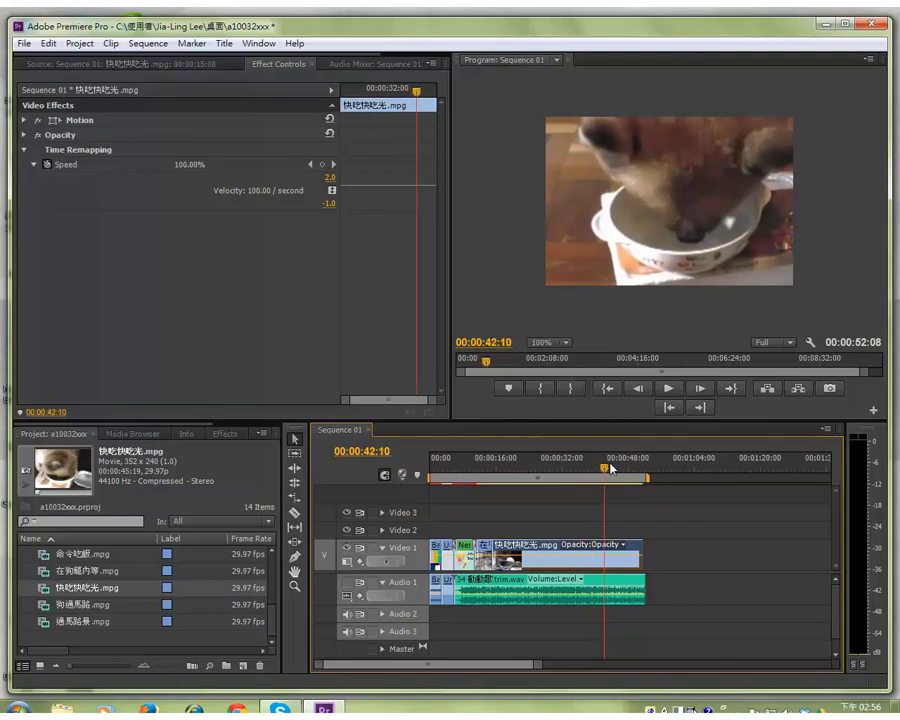
mouse_move(607, 468)
left_mouse_down()
mouse_move(623, 467)
mouse_move(601, 467)
left_mouse_up()
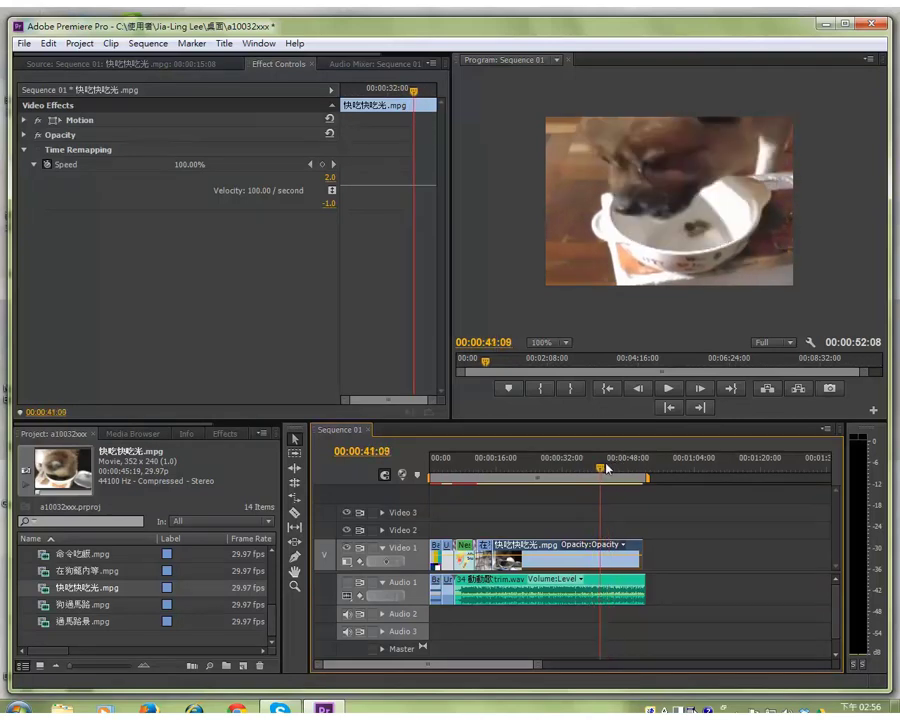
left_click(322, 165)
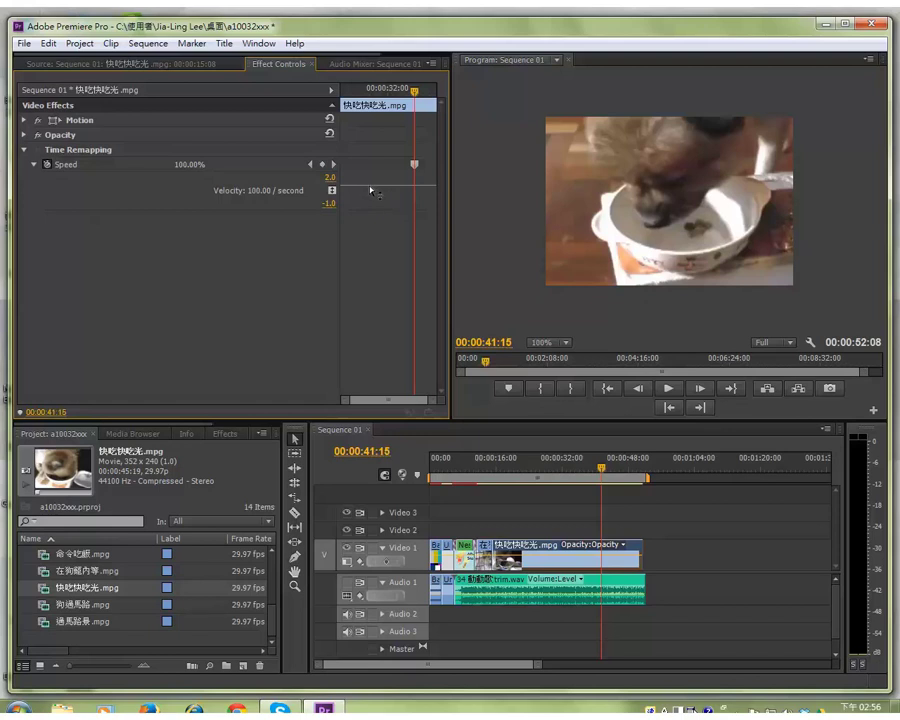
Step: Raise the Speed before the keyframe to 262%, then jump +15 seconds from the clip start to 00:00:30:08
left_click_drag(371, 190, 372, 230)
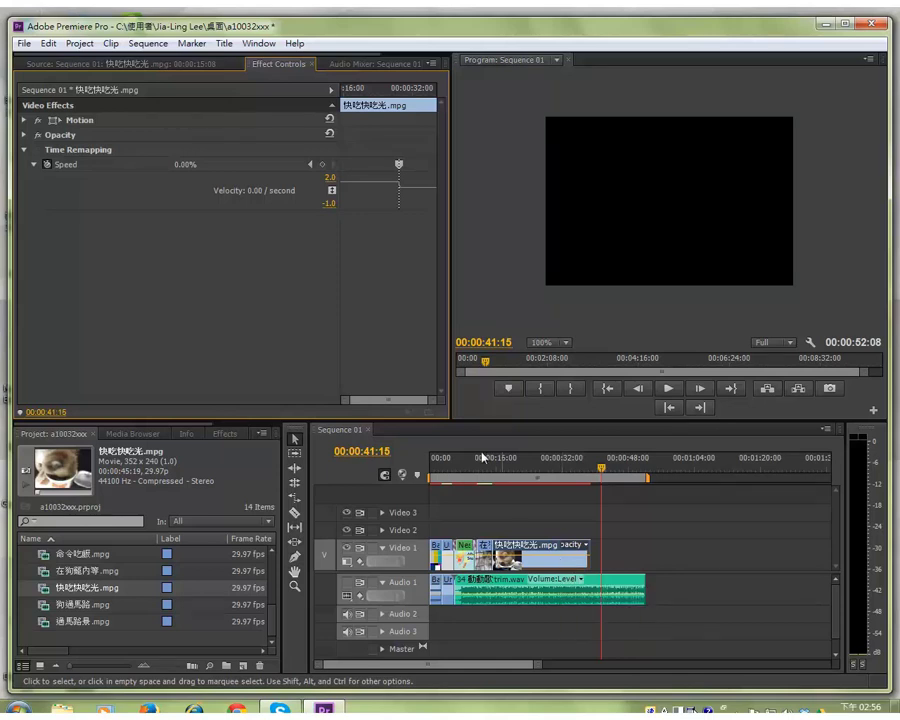
left_click_drag(359, 184, 362, 136)
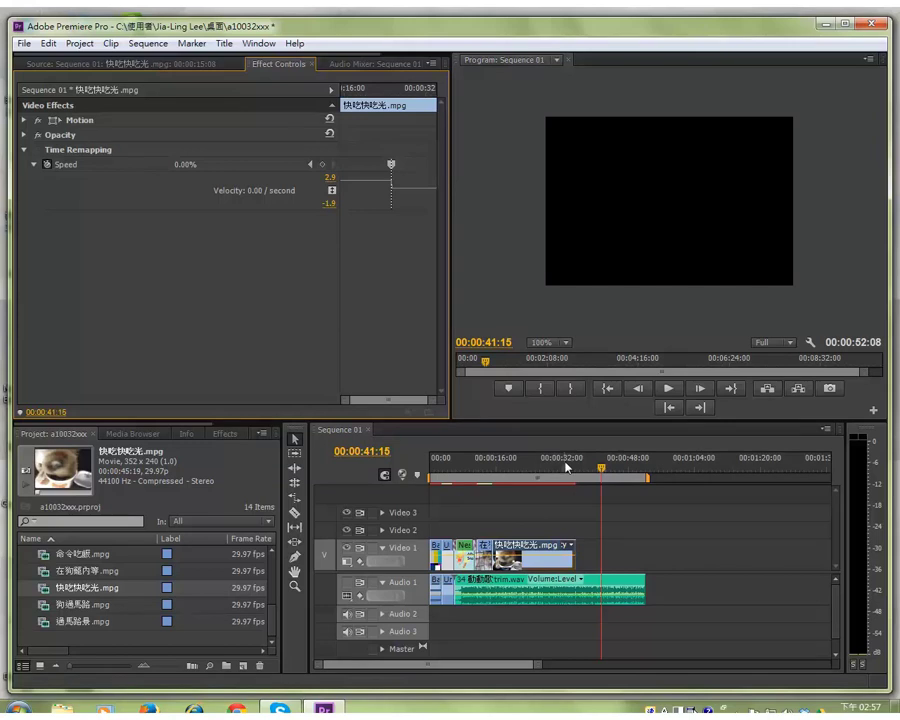
key("j")
key("j")
key("j")
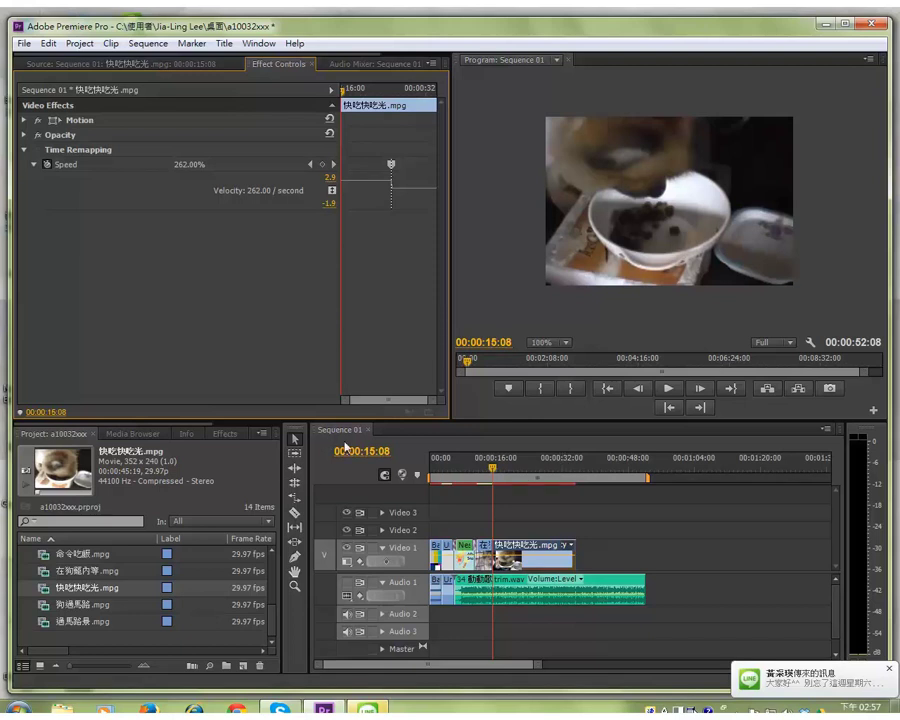
left_click(384, 456)
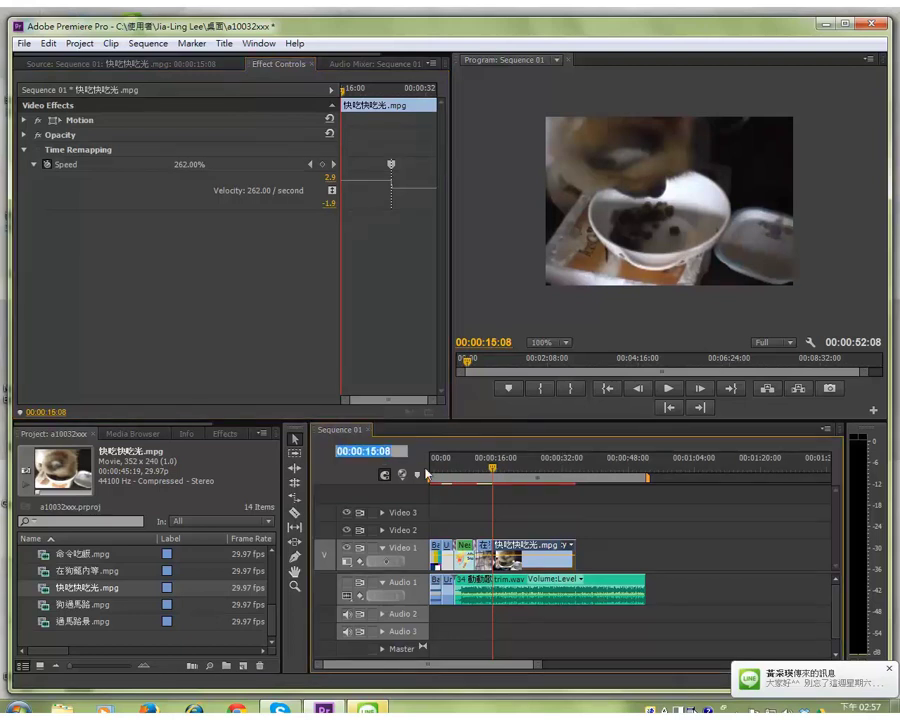
type("+15.")
key("Return")
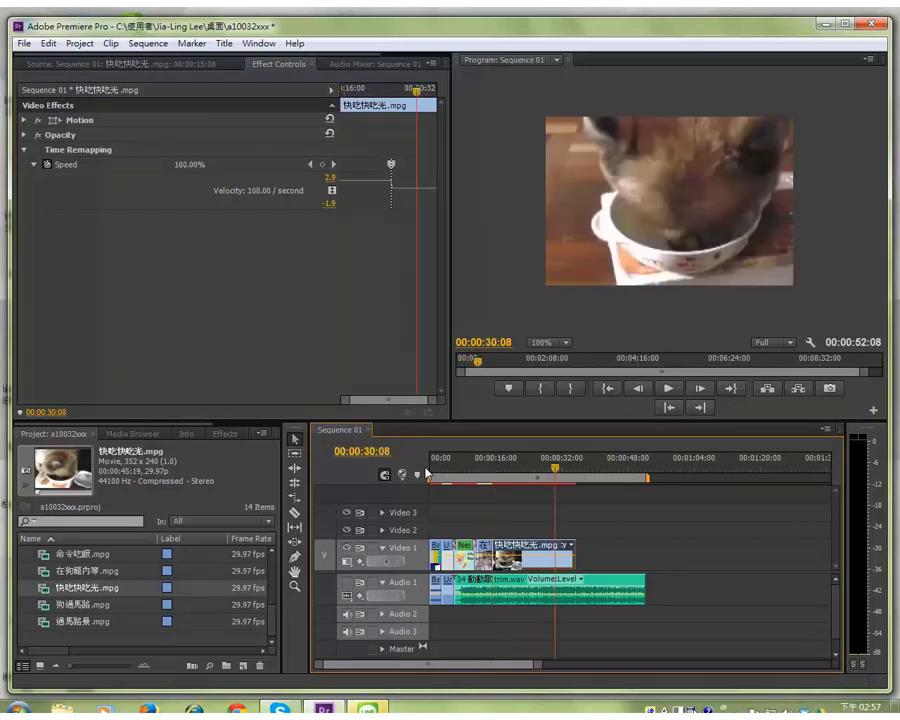
Step: Split the Speed keyframe into a gradual ramp and shift it earlier, giving 360% down to 100%
left_click(355, 184)
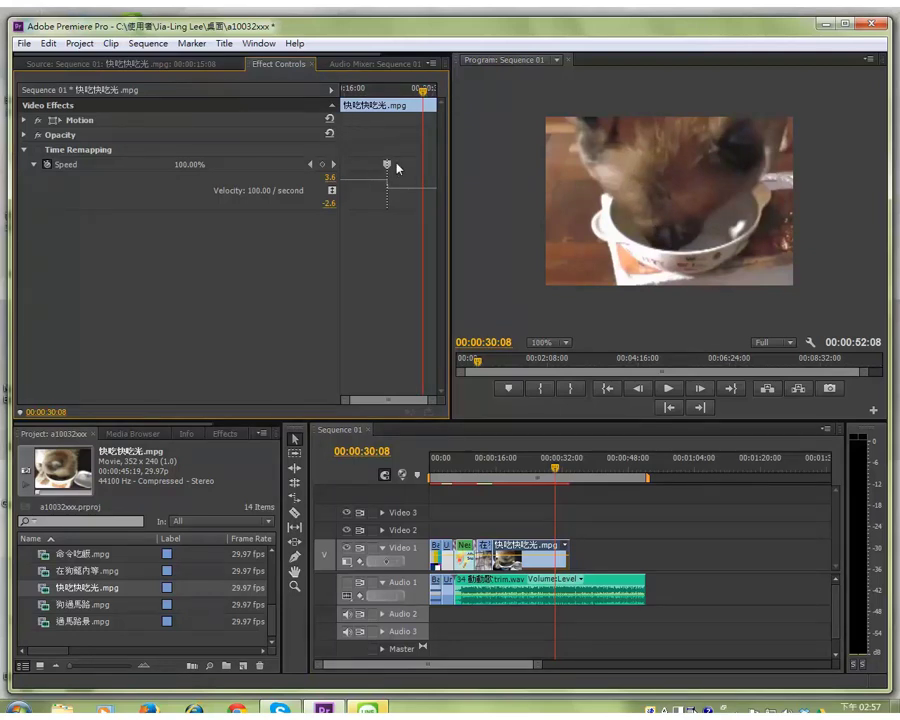
left_click_drag(390, 167, 398, 167)
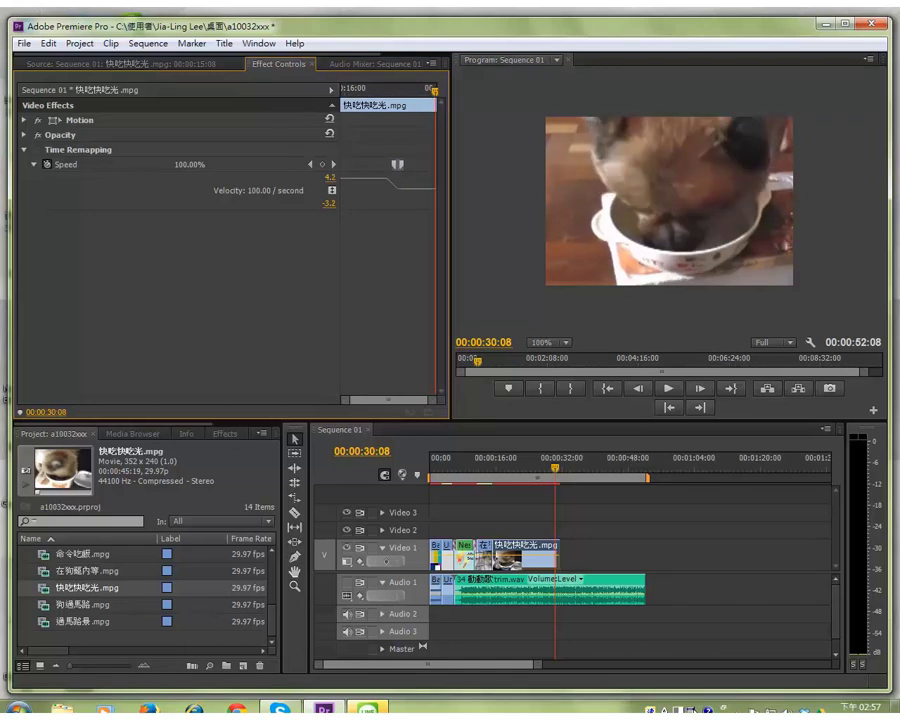
left_click_drag(398, 163, 365, 157)
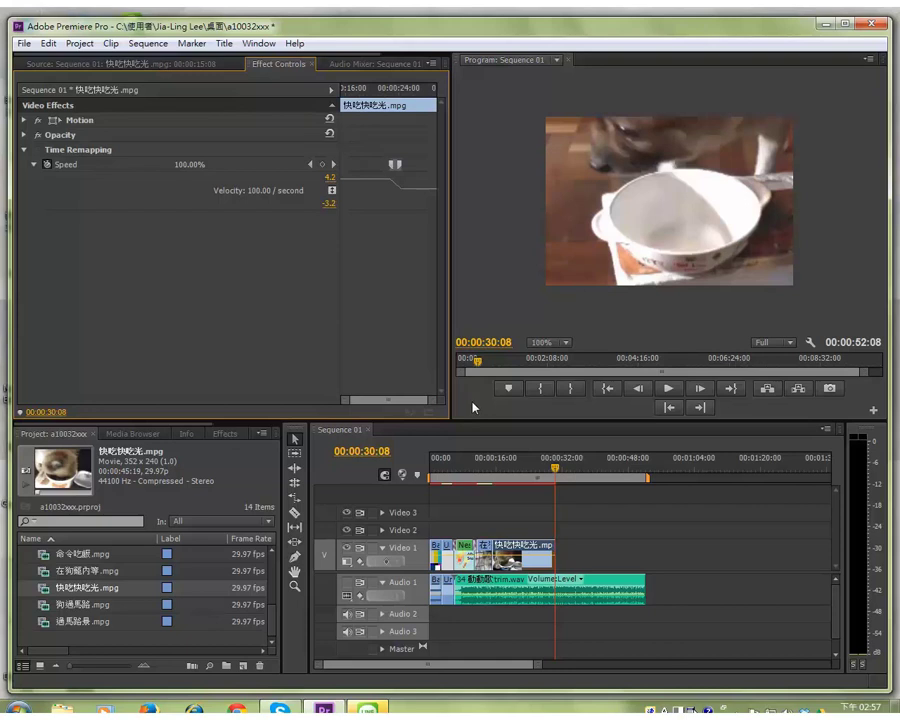
Step: Play the sequence from 00:00:16:20 to 00:00:32:08 to review the speed ramp
left_click(498, 465)
left_click(668, 388)
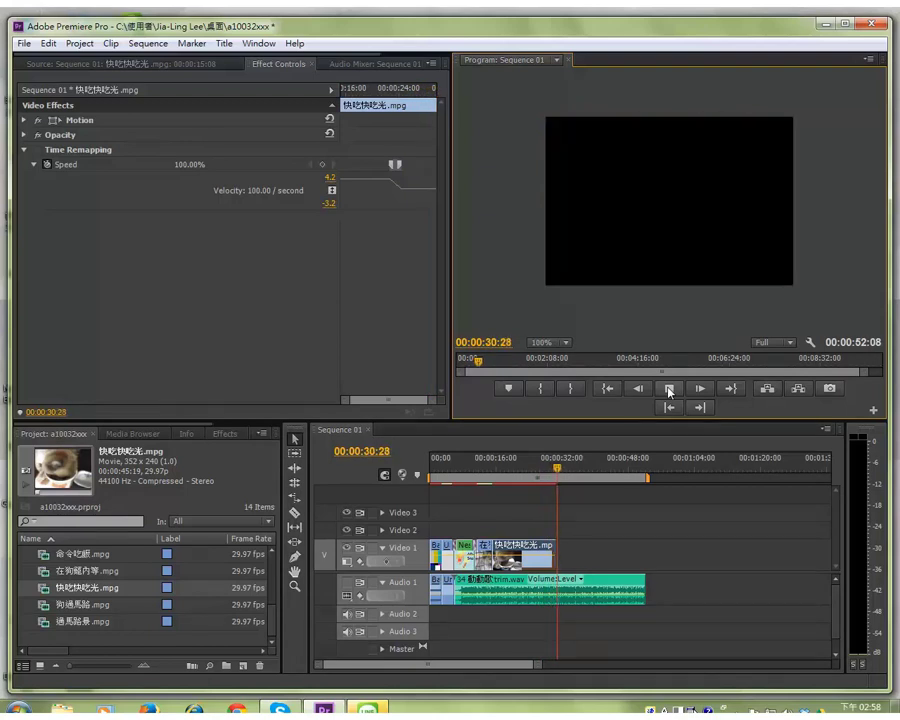
left_click(668, 390)
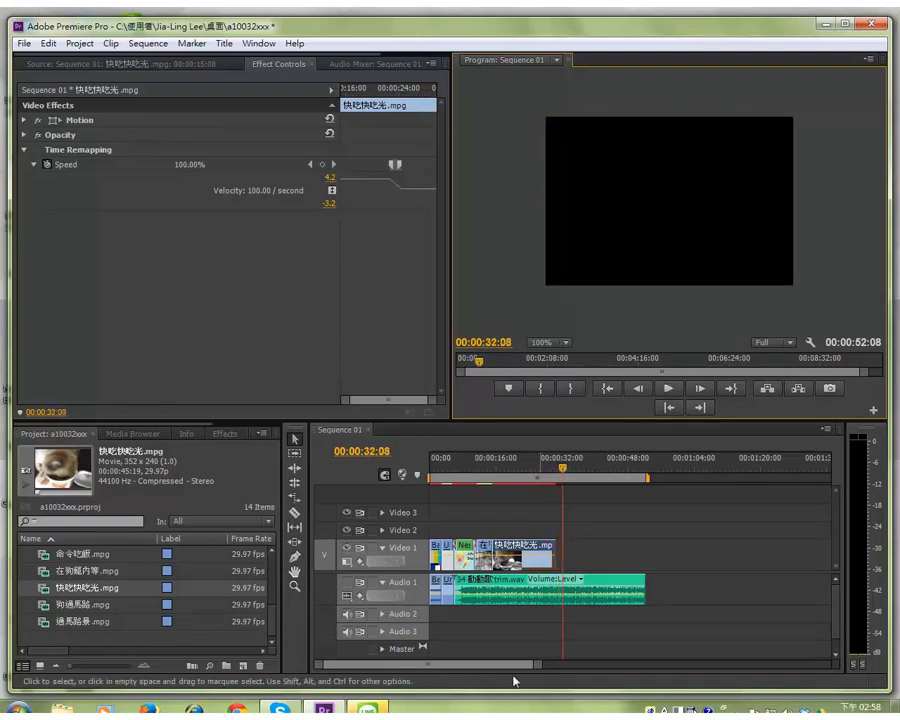